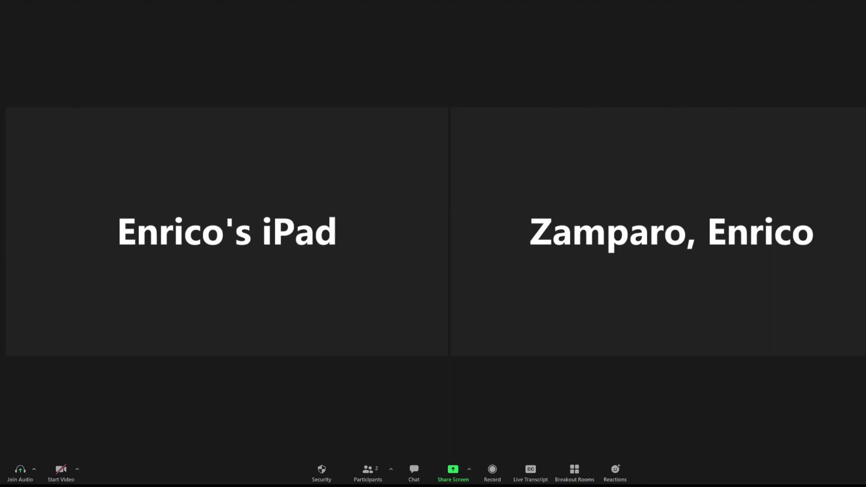
Share a whiteboard with the meeting and move the annotation toolbar aside
left_click(452, 471)
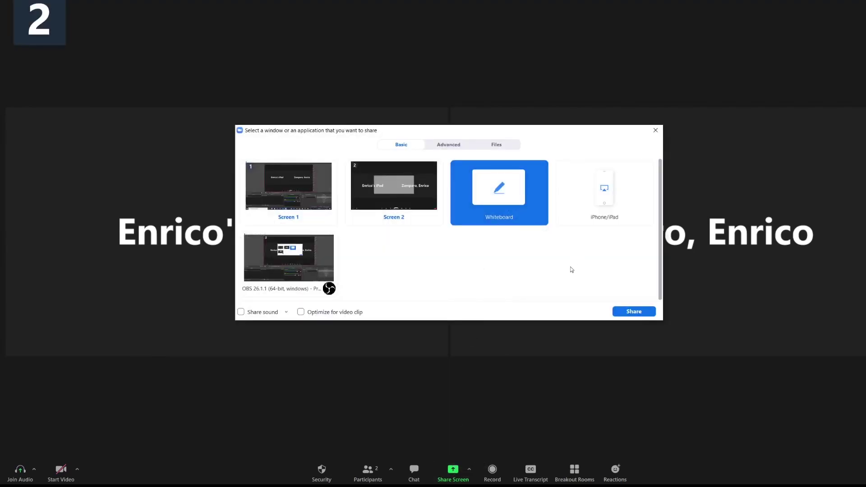
left_click(646, 313)
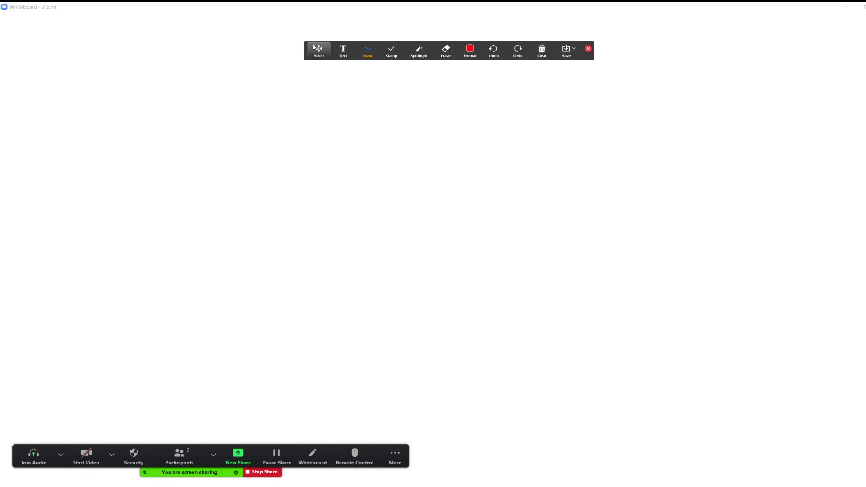
mouse_move(314, 47)
left_mouse_down()
mouse_move(281, 86)
mouse_move(321, 66)
left_mouse_up()
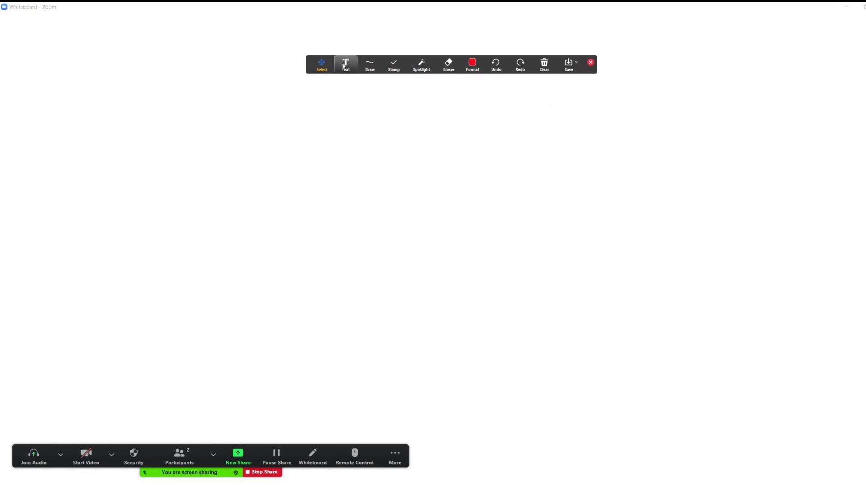
Handwrite 'Meeting notes' in red with the freehand pen
left_click(369, 67)
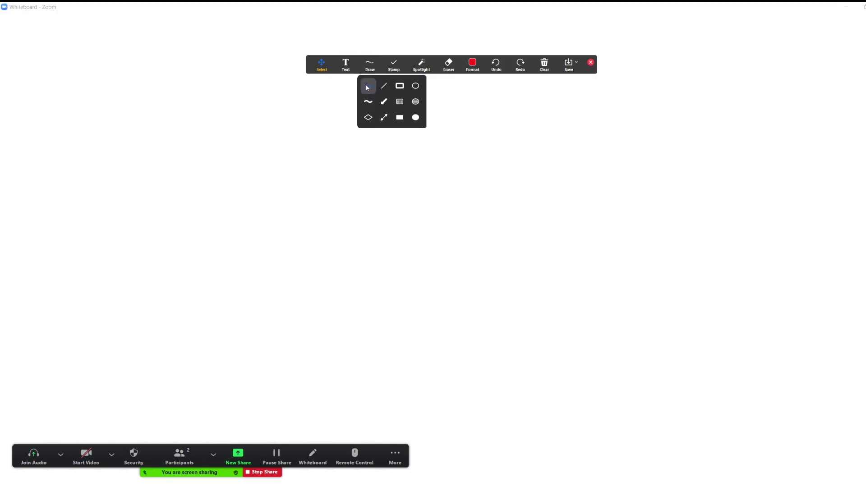
left_click(367, 88)
mouse_move(336, 143)
left_mouse_down()
mouse_move(338, 113)
mouse_move(372, 136)
mouse_move(387, 118)
mouse_move(429, 135)
mouse_move(460, 110)
mouse_move(494, 121)
mouse_move(490, 136)
left_mouse_up()
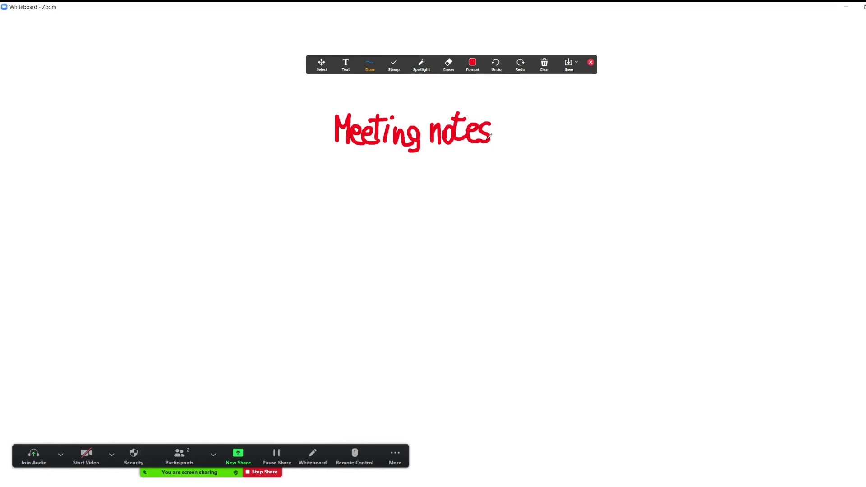
Clear the board and handwrite 'Meeting notes' in black with the pen
left_click(544, 64)
left_click(563, 81)
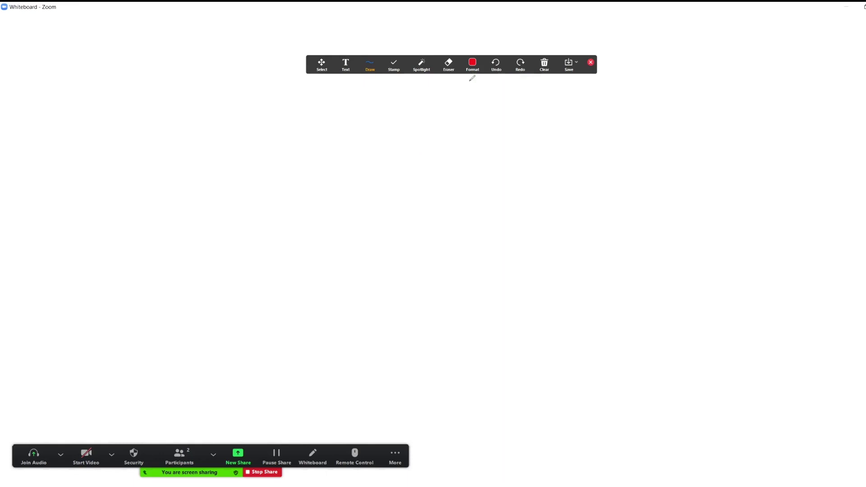
left_click(369, 64)
left_click(368, 89)
left_click(472, 63)
left_click(472, 117)
mouse_move(344, 107)
left_mouse_down()
mouse_move(343, 132)
mouse_move(408, 111)
mouse_move(419, 143)
left_mouse_up()
mouse_move(446, 128)
left_mouse_down()
mouse_move(464, 118)
mouse_move(500, 127)
left_mouse_up()
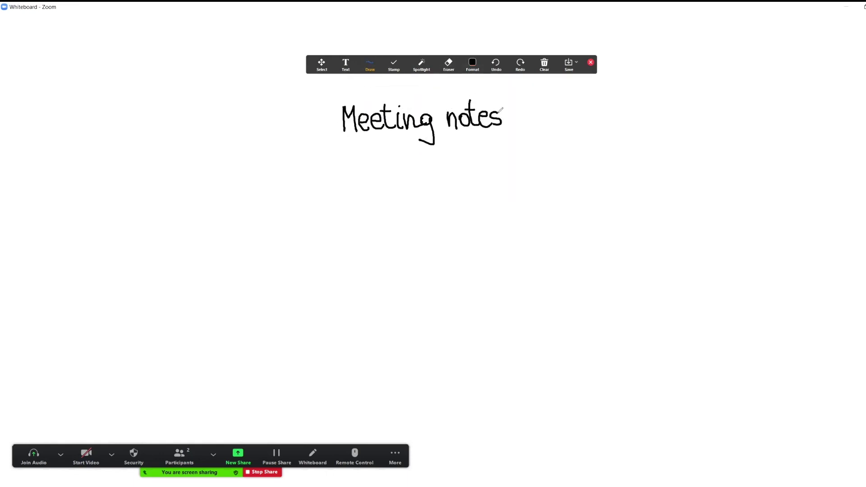
Underline 'Meeting' and 'notes' in red
left_click(472, 64)
left_click(489, 89)
left_click_drag(342, 140, 408, 140)
left_click_drag(438, 137, 513, 133)
Add a blue text box '1. Discussion point 1' below the title
left_click(472, 64)
left_click(489, 103)
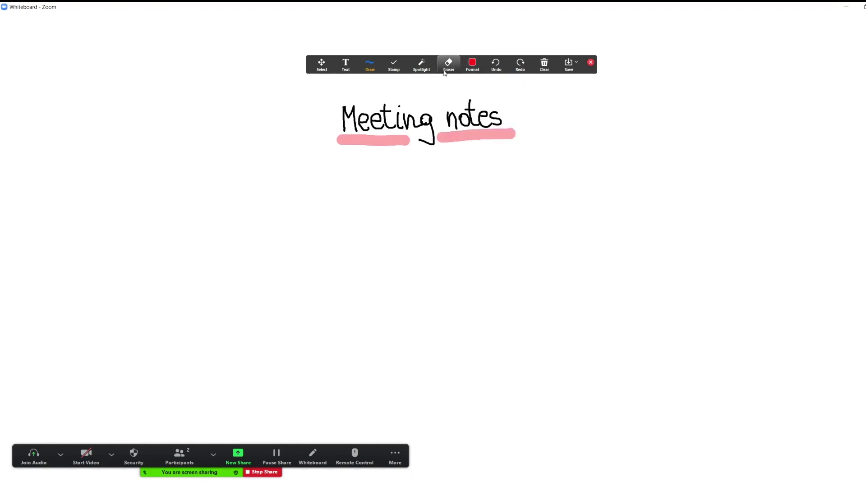
left_click(369, 63)
left_click(345, 64)
left_click(288, 185)
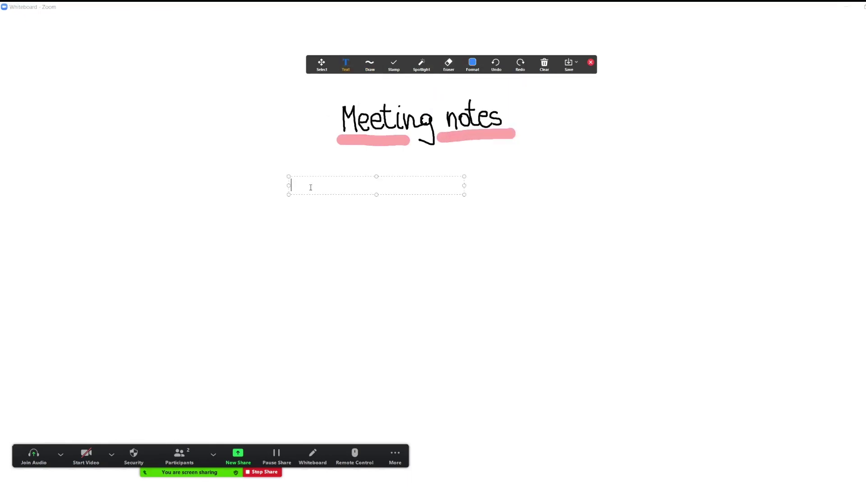
type("1. Discussion point 1")
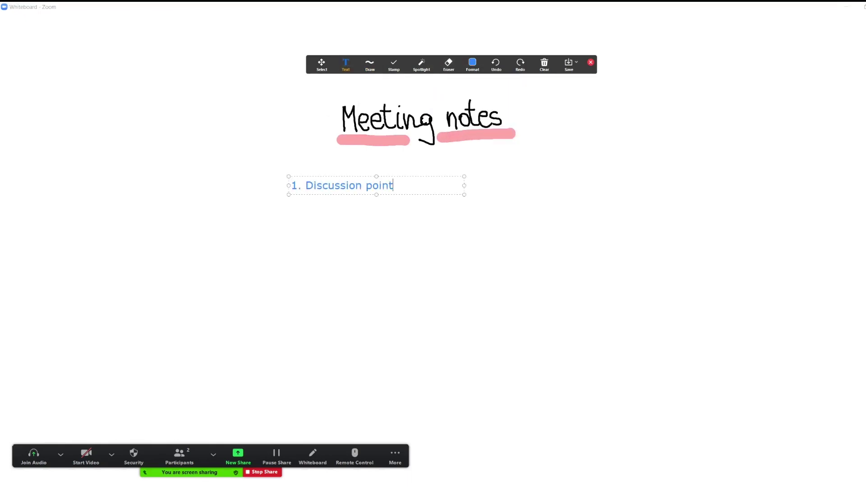
Add '2. Discussion point 2' formatted brown, bold, size 48
left_click(296, 213)
type("2. Discussion point 2")
left_click_drag(411, 213, 298, 213)
left_click(472, 64)
left_click(504, 120)
left_click(474, 180)
left_click(522, 181)
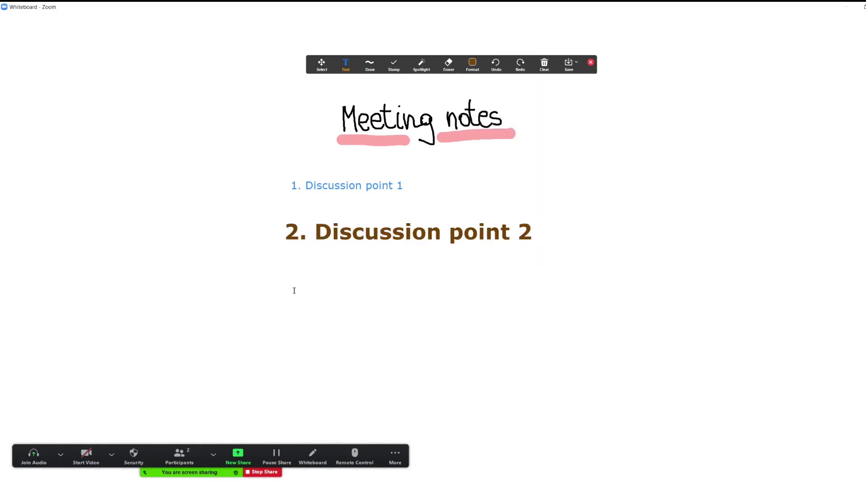
Add 'Discussion point 3' formatted magenta and italic
left_click(294, 291)
type("3 Discussion point 3.")
left_click_drag(545, 296, 297, 295)
left_click(473, 65)
left_click(489, 104)
left_click(493, 181)
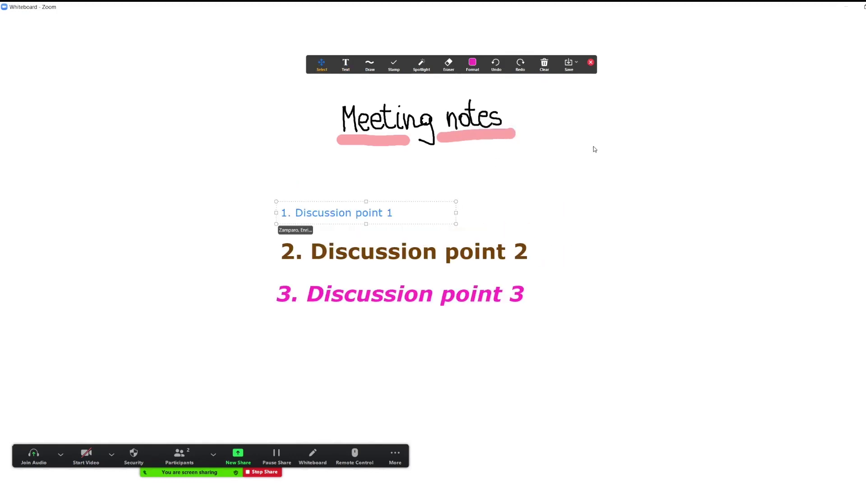
left_click(393, 64)
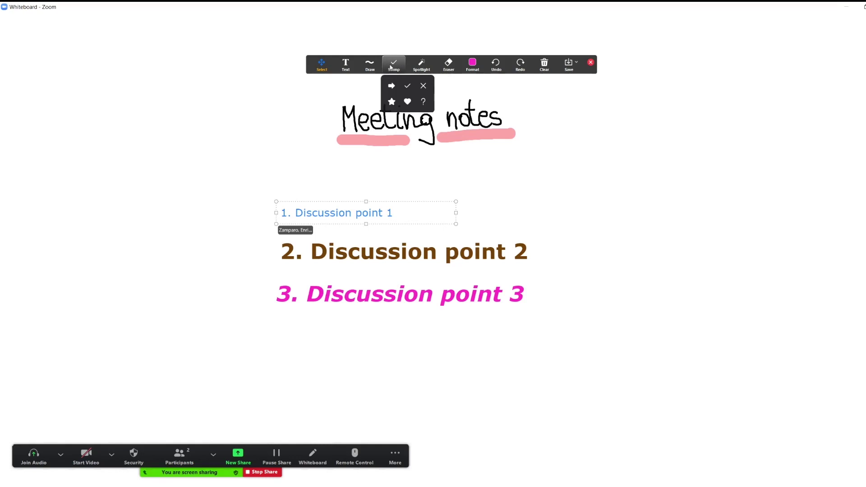
Stamp an arrow to the left of Discussion point 1
left_click(391, 66)
left_click(391, 66)
left_click(391, 88)
left_click(250, 210)
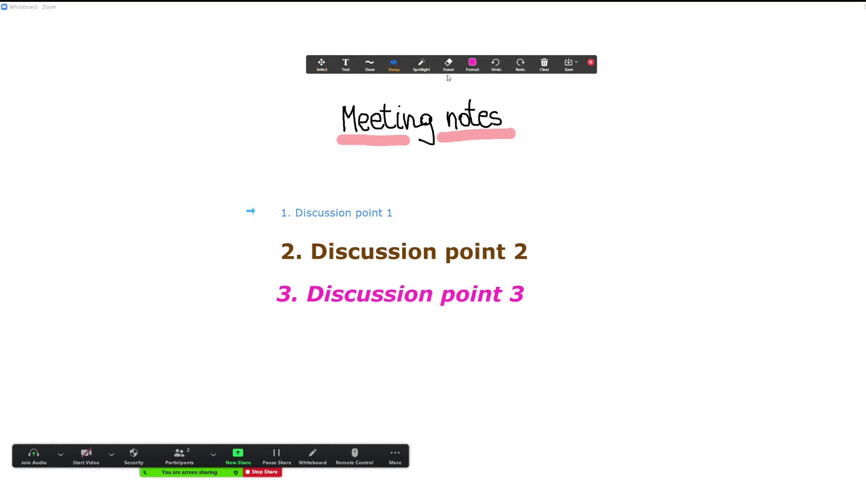
Draw an outlined rectangle around Discussion point 3
left_click(394, 66)
left_click(374, 71)
left_click(399, 86)
left_click_drag(265, 273, 540, 319)
Draw a double arrow between Discussion points 1 and 2
left_click(369, 65)
left_click(416, 118)
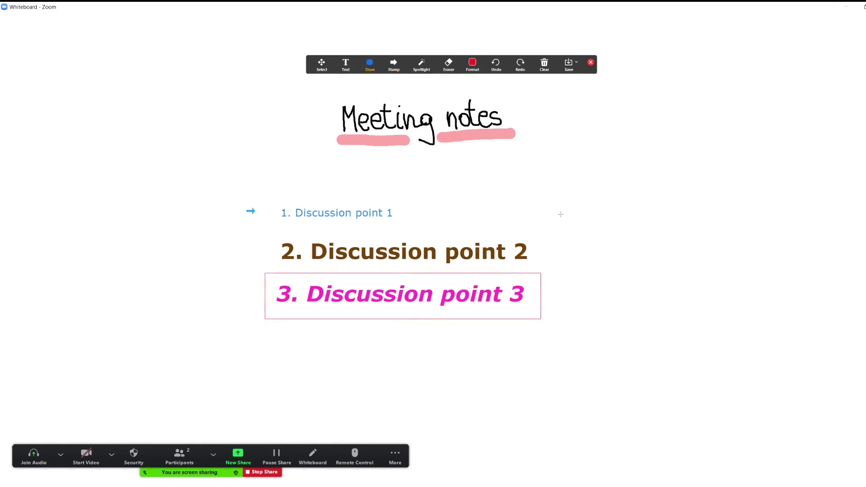
left_click(421, 65)
left_click_drag(358, 222, 357, 244)
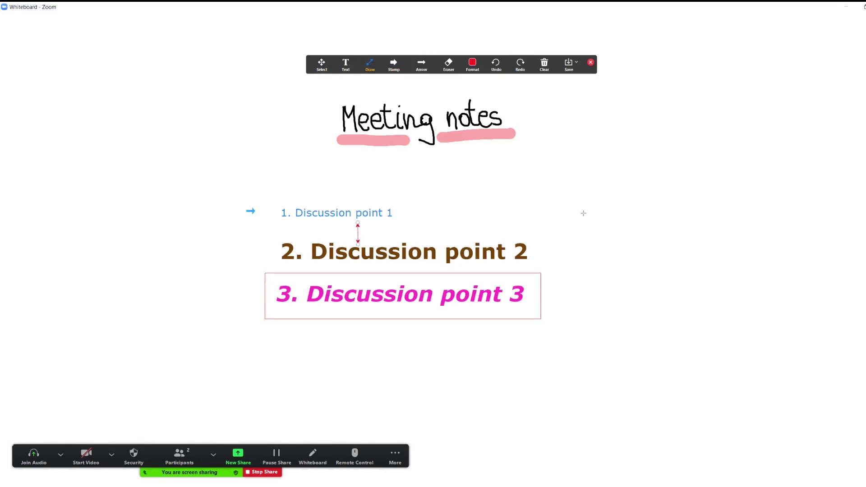
Handwrite 'iPad?' on the right side and draw a cloud around it
left_click(321, 66)
left_click_drag(610, 184, 613, 196)
left_click(610, 177)
left_click_drag(621, 172, 620, 196)
mouse_move(618, 171)
left_mouse_down()
mouse_move(622, 184)
mouse_move(648, 195)
left_mouse_up()
left_click_drag(656, 186, 665, 192)
left_click_drag(671, 172, 677, 191)
left_click(679, 200)
mouse_move(634, 159)
left_mouse_down()
mouse_move(681, 159)
mouse_move(602, 167)
mouse_move(639, 156)
left_mouse_up()
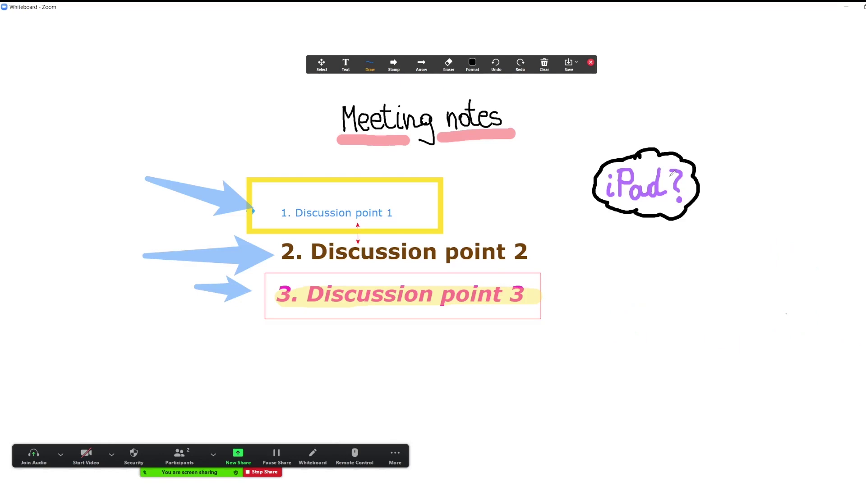
Clear My Drawings, then Clear All Drawings to empty the whiteboard
left_click(543, 65)
left_click(561, 96)
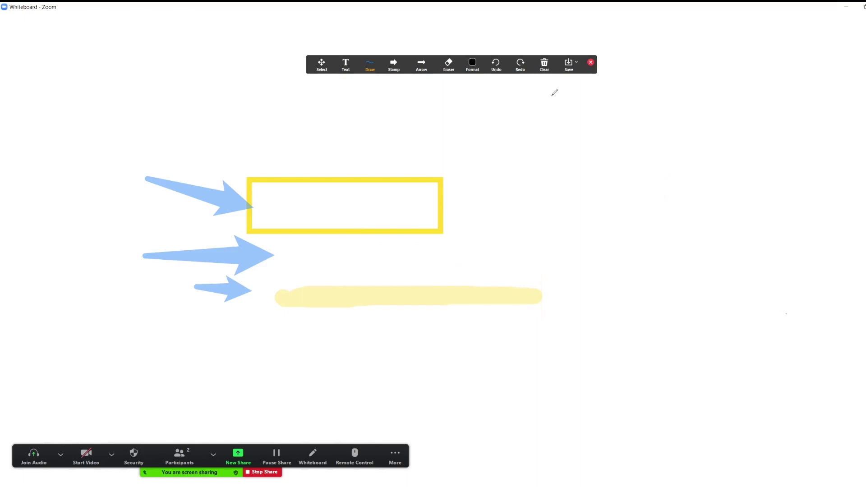
left_click(543, 64)
left_click(559, 109)
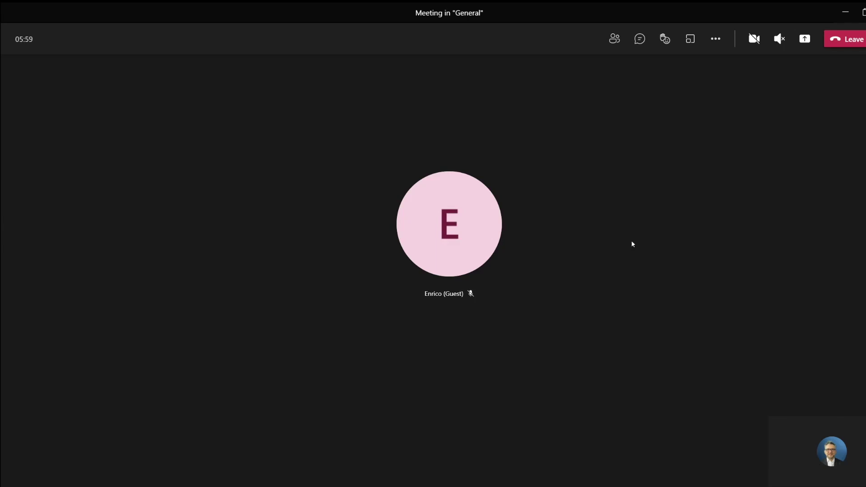
Share Microsoft Whiteboard in the meeting and set the black pen thickness to 3
left_click(766, 35)
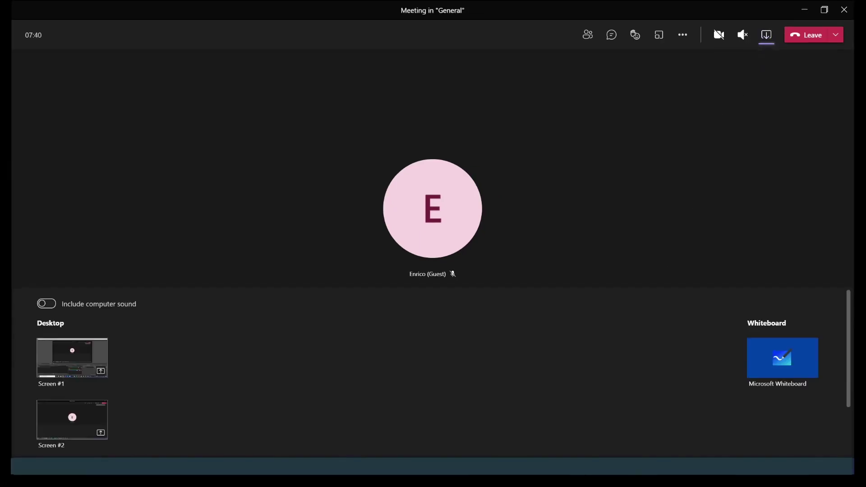
left_click(781, 361)
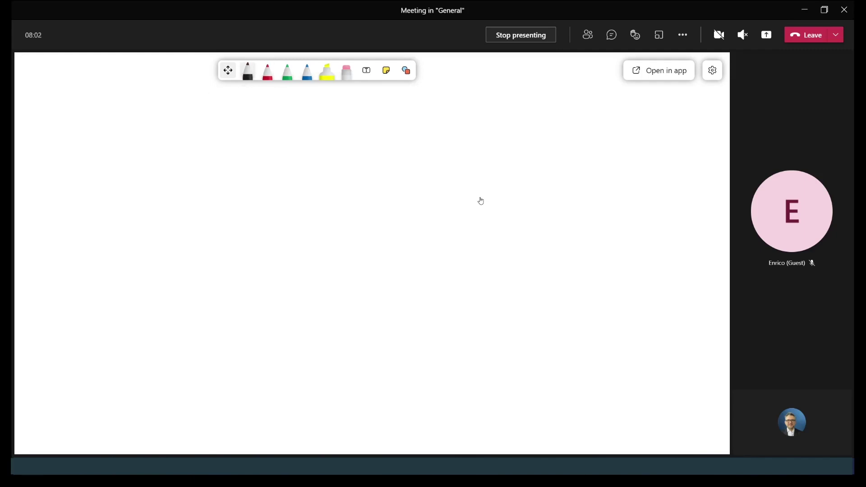
left_click(248, 71)
key("Return")
mouse_move(274, 108)
left_mouse_down()
mouse_move(303, 109)
mouse_move(274, 108)
left_mouse_up()
Try the red pen, highlighter, text box, sticky note and shape options, leaving the board blank
left_click(268, 71)
left_click(327, 72)
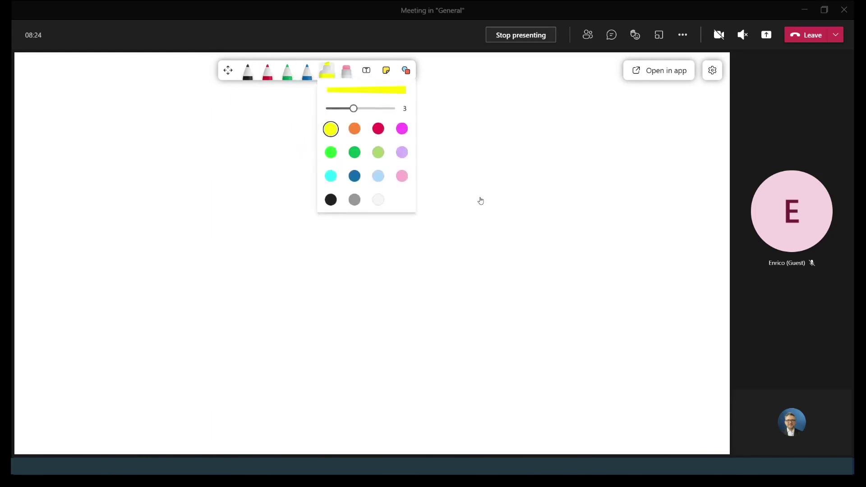
key("Escape")
key("Right")
key("Right")
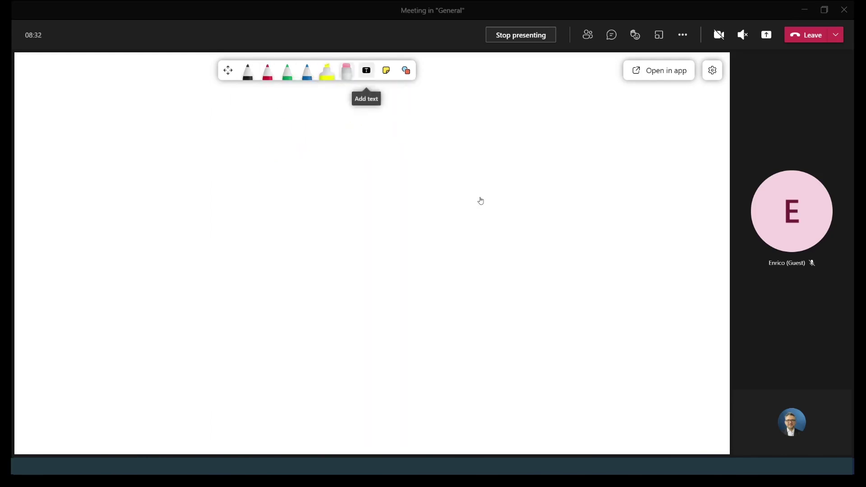
key("Return")
key("Delete")
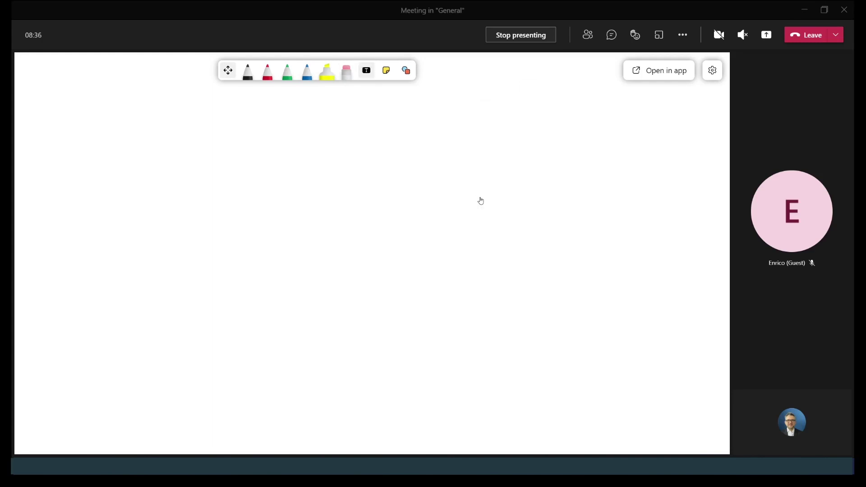
key("Return")
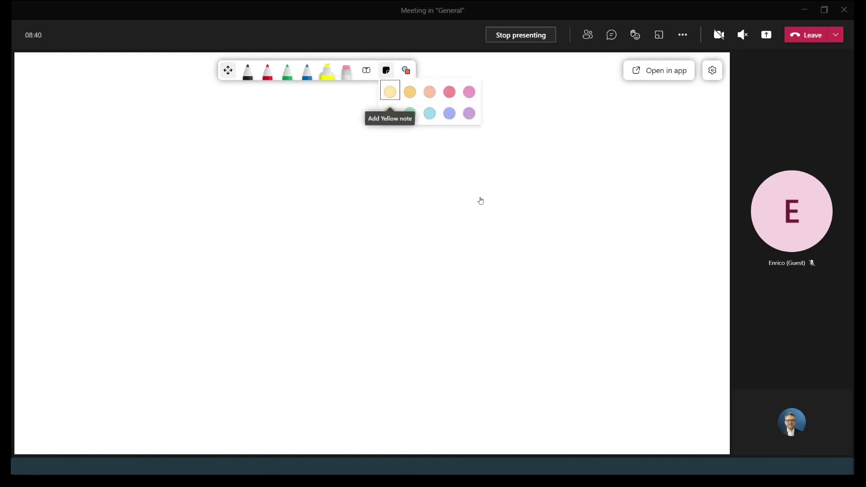
key("Escape")
key("Right")
key("Return")
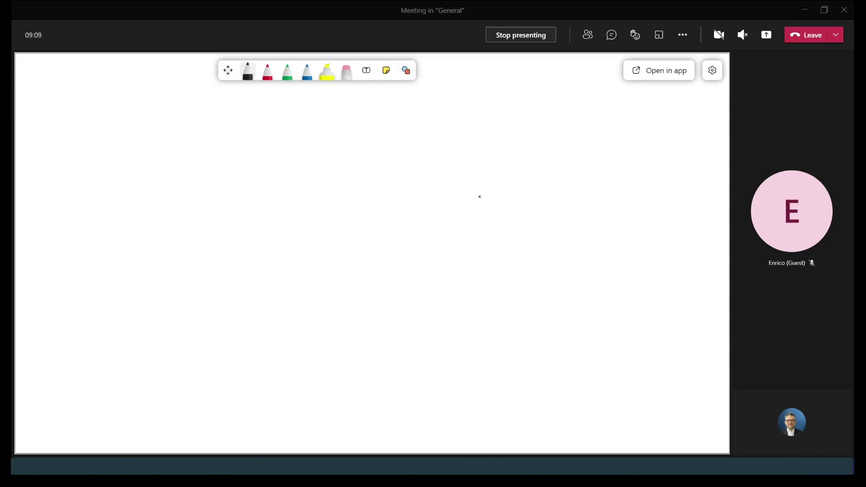
Handwrite the title 'Meeting notes' in black
left_click_drag(304, 116, 308, 135)
mouse_move(312, 129)
left_mouse_down()
mouse_move(322, 137)
mouse_move(345, 118)
left_mouse_up()
left_click(349, 115)
left_click_drag(348, 123, 365, 136)
mouse_move(375, 125)
left_mouse_down()
mouse_move(366, 145)
mouse_move(412, 123)
left_mouse_up()
mouse_move(416, 108)
left_mouse_down()
mouse_move(425, 136)
mouse_move(425, 117)
left_mouse_up()
left_click_drag(426, 129, 435, 135)
left_click_drag(446, 122, 438, 135)
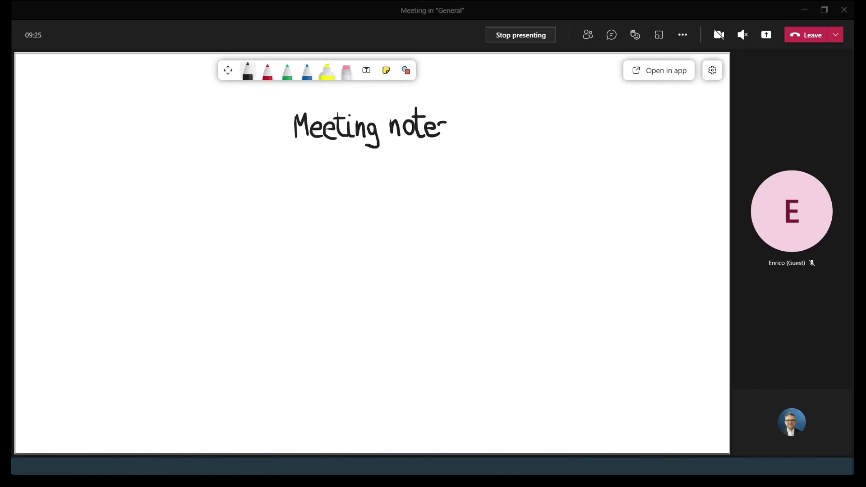
Underline 'Meeting' and 'notes' with the red pen
left_click(268, 72)
left_click_drag(293, 142, 354, 144)
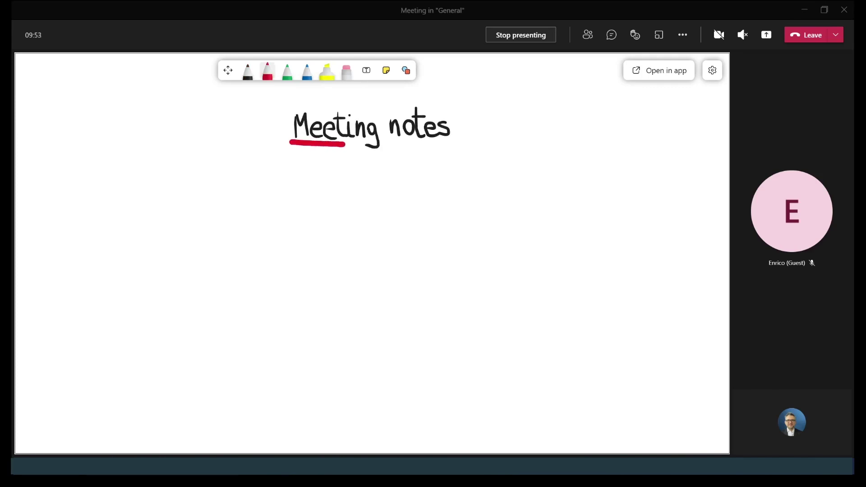
left_click_drag(388, 144, 450, 144)
left_click_drag(451, 144, 454, 144)
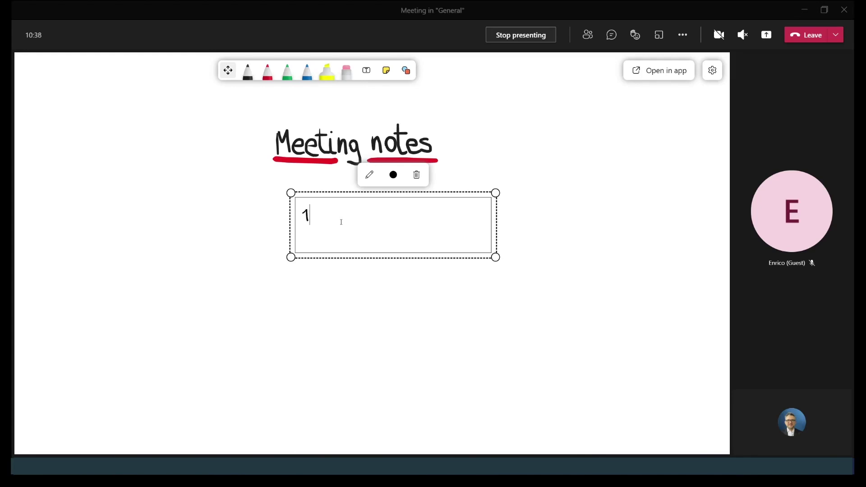
Type the discussion points and turn 'Discussion point 3' blue
type("Discussion point")
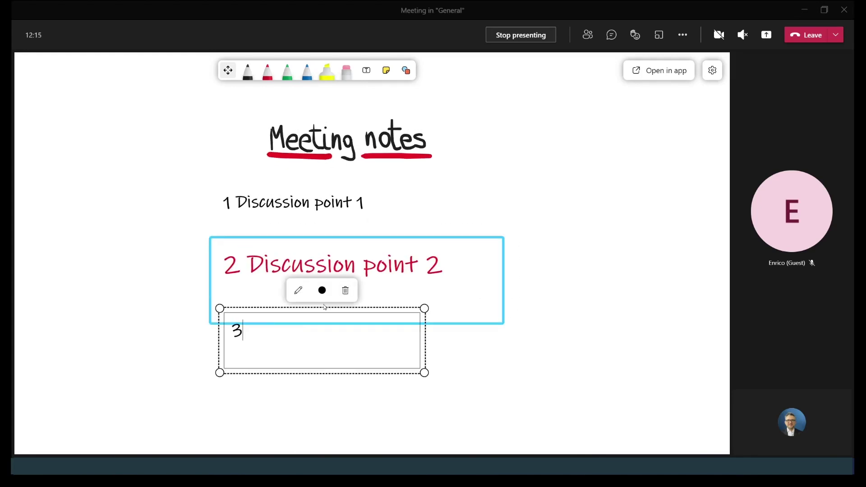
type("Discussion point 3")
left_click(321, 290)
left_click(321, 265)
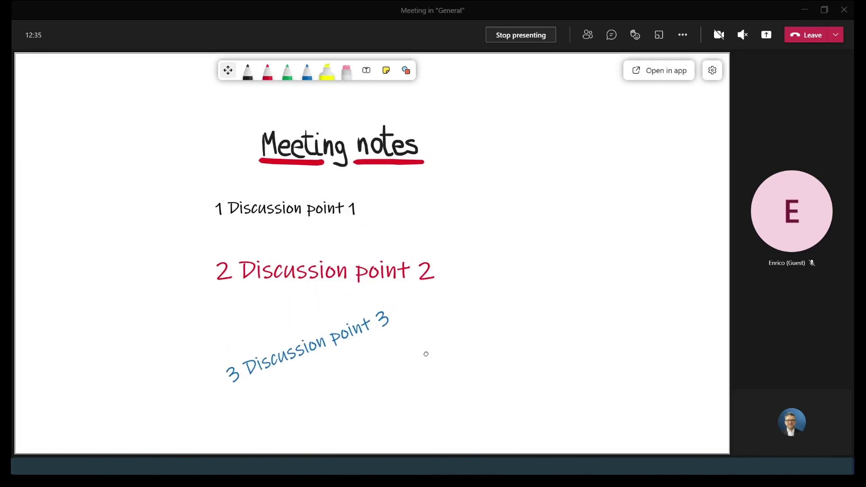
left_click(340, 359)
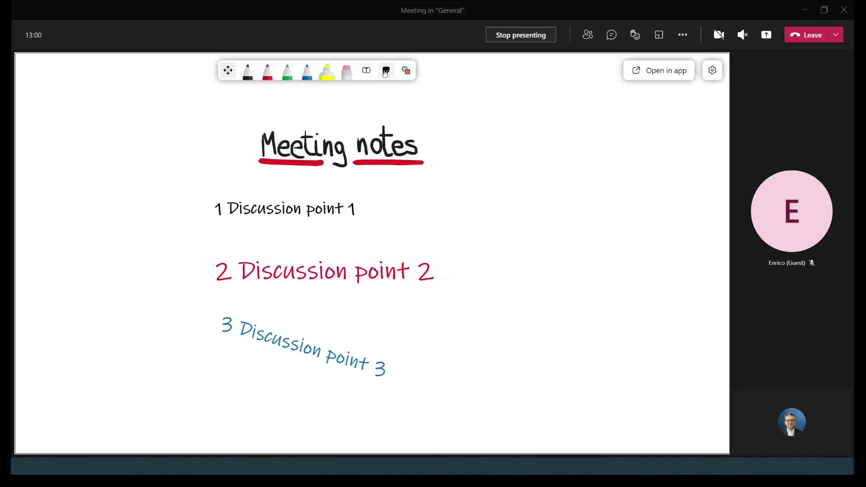
Add a yellow sticky note and give the second arrow a red outline
left_click(385, 70)
left_click(390, 92)
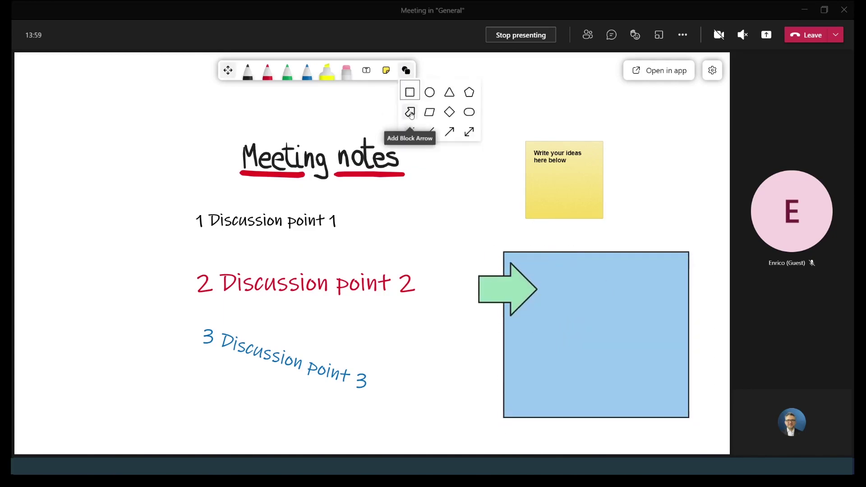
left_click(407, 110)
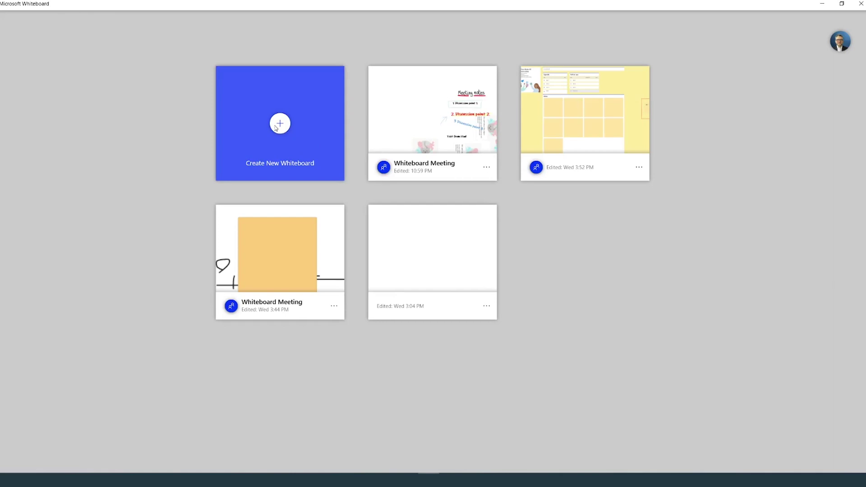
Create a new blank whiteboard and open its Format background settings
left_click(275, 128)
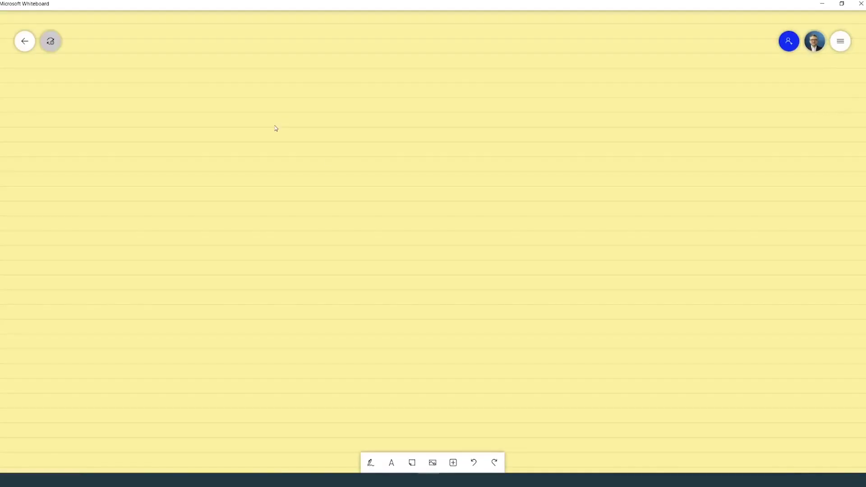
right_click(423, 272)
left_click(528, 271)
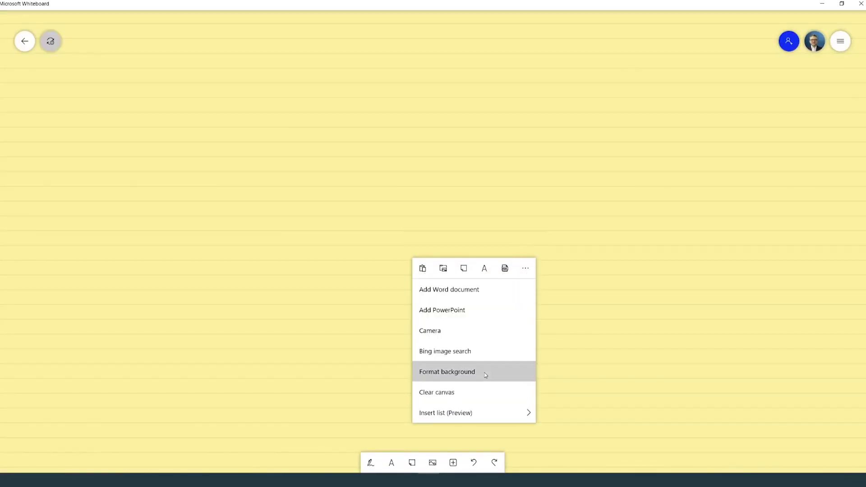
left_click(484, 373)
Try lavender, light green and several grid styles, settling on white with a square grid
left_click(690, 112)
left_click(807, 109)
left_click(728, 149)
left_click(703, 232)
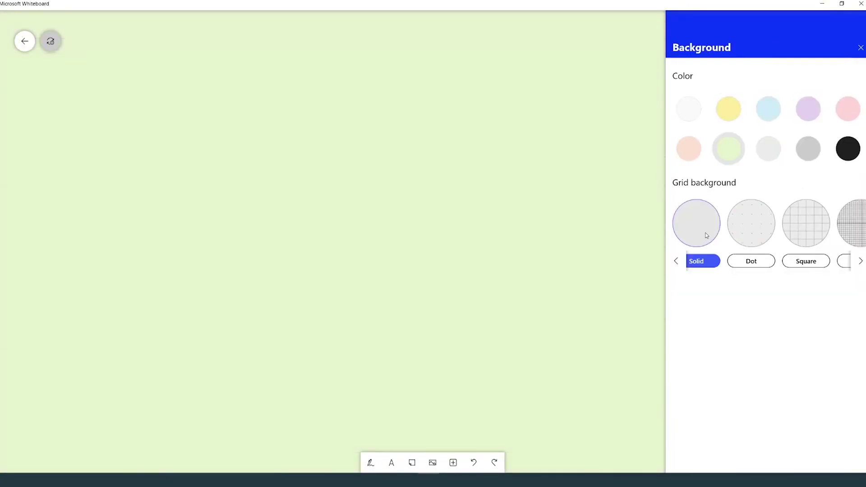
left_click(747, 231)
left_click(806, 223)
left_click(851, 223)
left_click(806, 223)
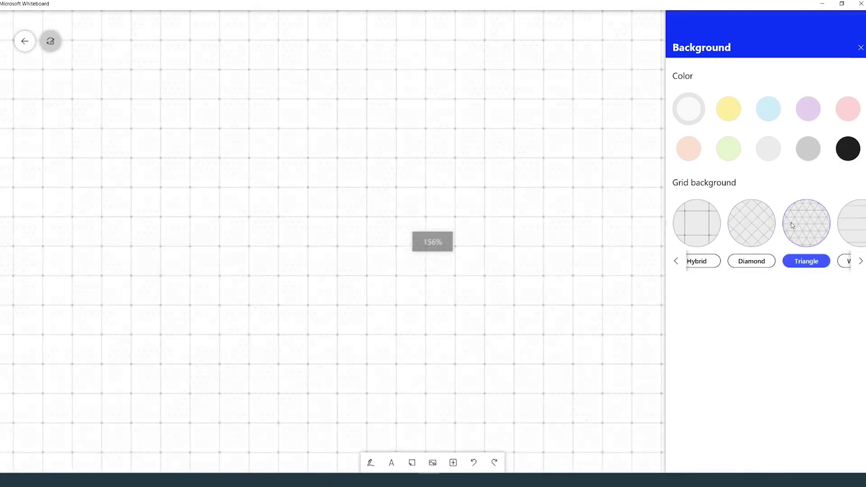
left_click(855, 235)
left_click(675, 261)
left_click(675, 262)
scroll(274, 190, "up", 2)
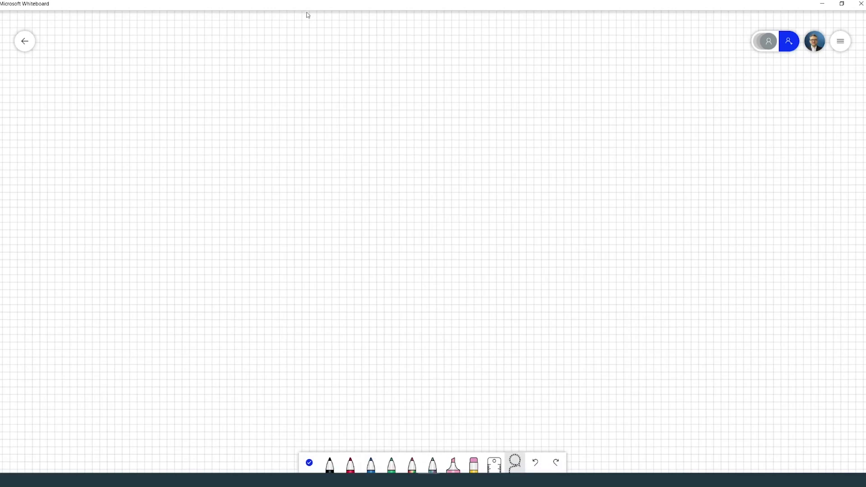
Handwrite the title 'Meeting notes' in black ink and underline it in red
left_click(330, 464)
left_click(278, 463)
left_click(299, 400)
mouse_move(285, 67)
left_mouse_down()
mouse_move(295, 68)
mouse_move(297, 87)
left_mouse_up()
left_click_drag(303, 81, 314, 85)
left_click_drag(317, 80, 329, 86)
left_click_drag(332, 58, 342, 85)
mouse_move(356, 71)
left_mouse_down()
mouse_move(366, 86)
mouse_move(362, 101)
left_mouse_up()
left_click_drag(390, 72, 399, 86)
left_click_drag(415, 57, 423, 85)
left_click_drag(444, 71, 434, 85)
left_click(298, 464)
left_click_drag(281, 95, 456, 90)
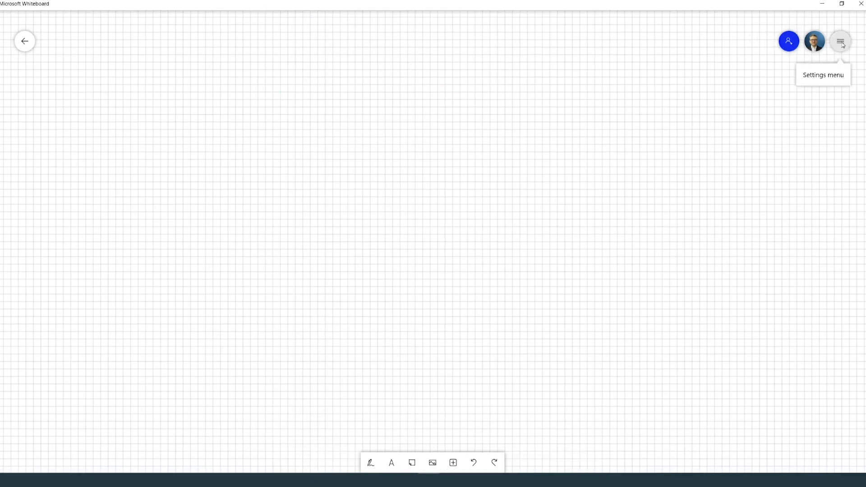
Add a text box containing the first discussion point
left_click(840, 41)
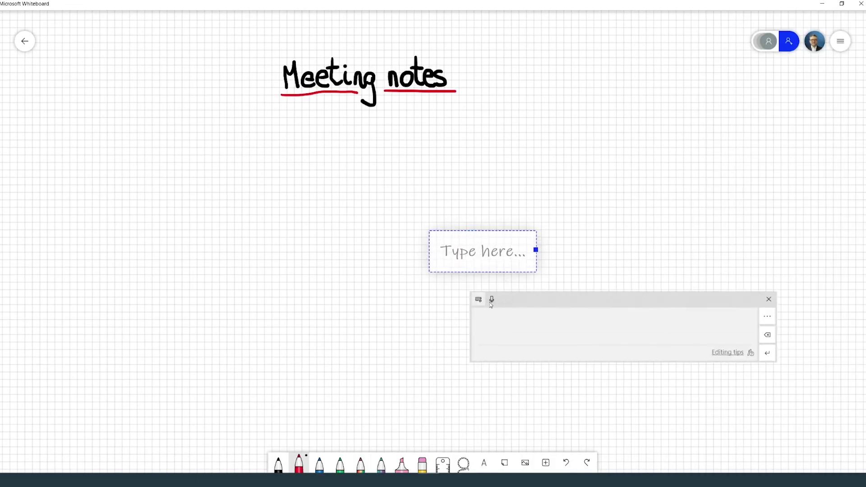
left_click(479, 299)
left_click(477, 313)
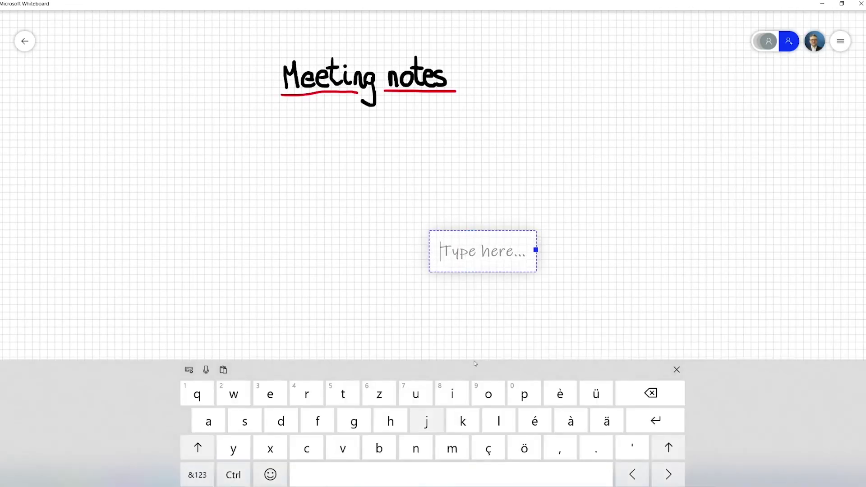
type("1discussion")
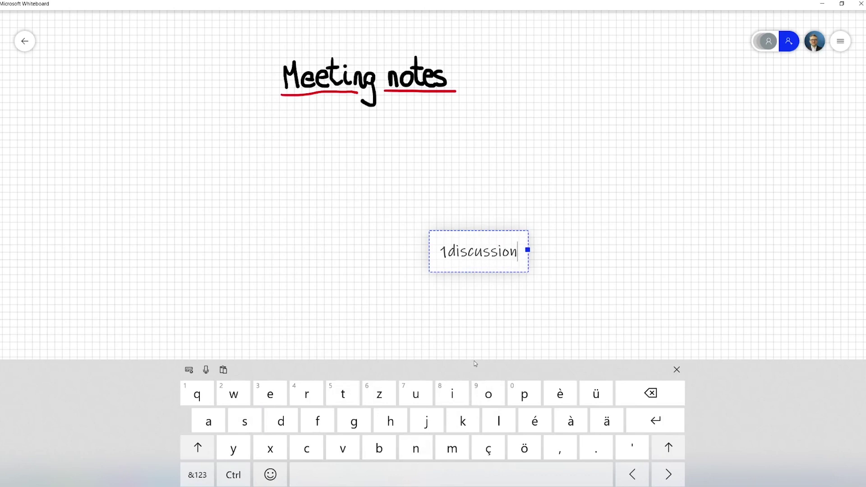
type(" point. 1")
key("Return")
key("BackSpace")
left_click(373, 334)
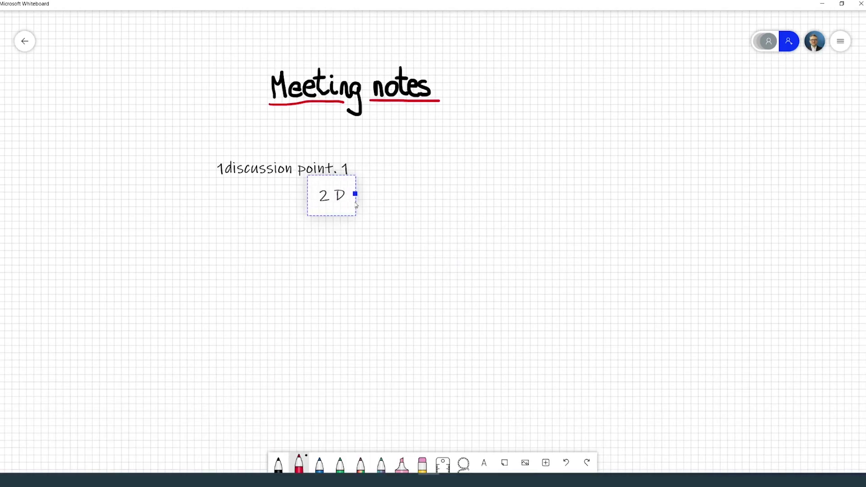
Add 'discussion point 2', like it, then remove the like
type("iscussion point 2")
key("ctrl+a")
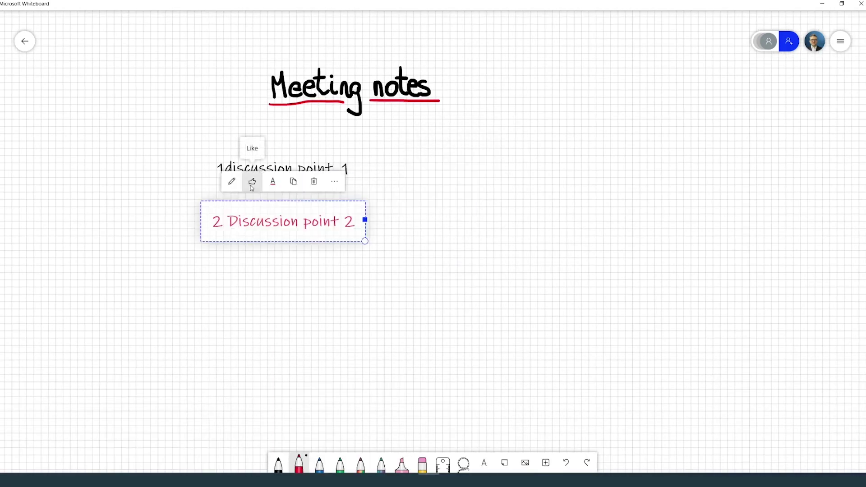
left_click(251, 184)
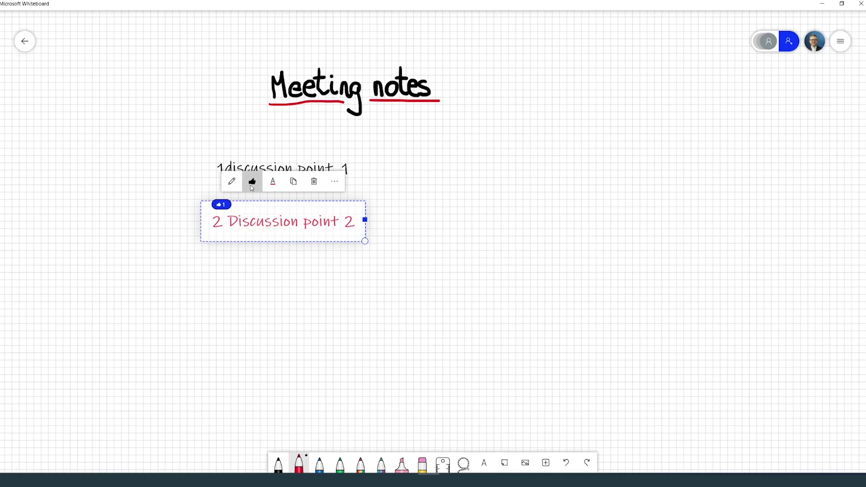
left_click(252, 184)
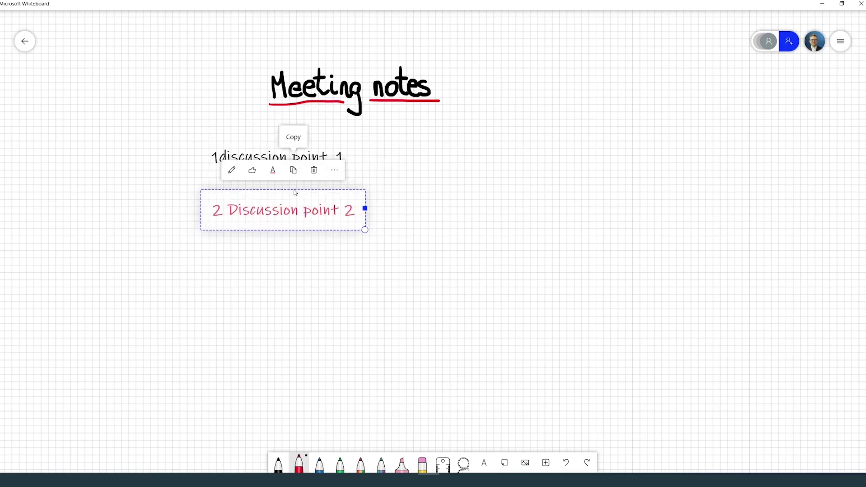
Paste a copy of the second point and edit it into discussion point 3
right_click(292, 244)
left_click(200, 234)
double_click(280, 266)
key("ctrl+a")
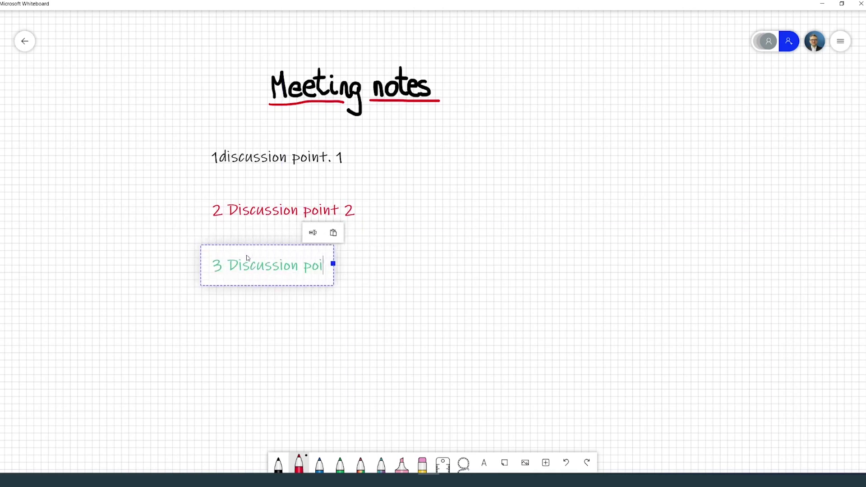
type("nt 3")
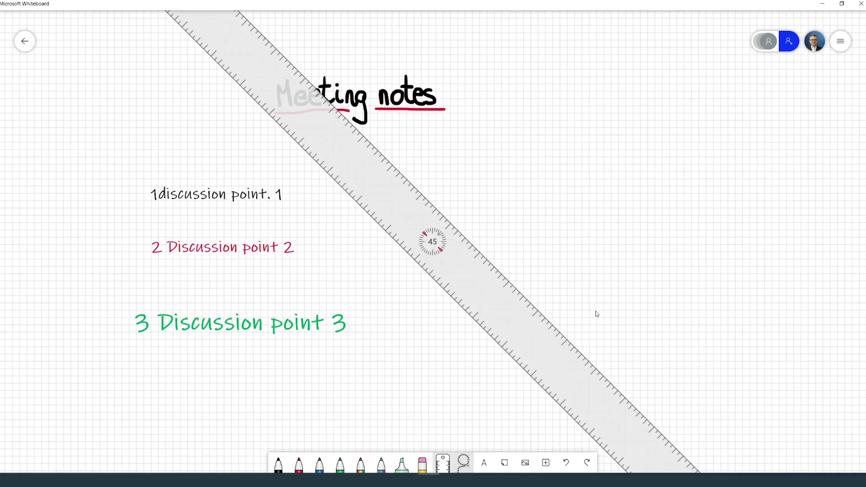
Draw straight rainbow-pen lines along the ruler under the three discussion points
scroll(593, 312, "down", 3)
scroll(515, 264, "down", 10)
left_click_drag(517, 266, 531, 305)
left_click(340, 464)
left_click_drag(234, 276, 469, 277)
left_click_drag(531, 305, 539, 263)
left_click(360, 464)
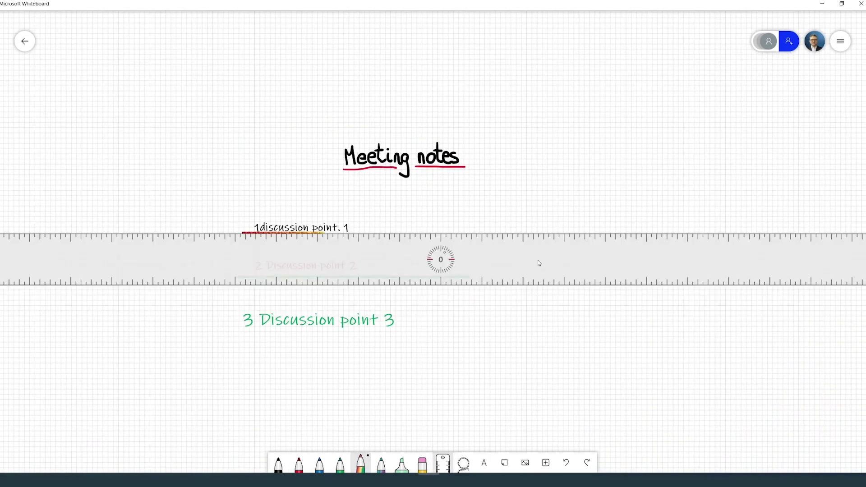
left_click_drag(242, 232, 461, 232)
left_click_drag(539, 263, 540, 359)
scroll(430, 354, "up", 10)
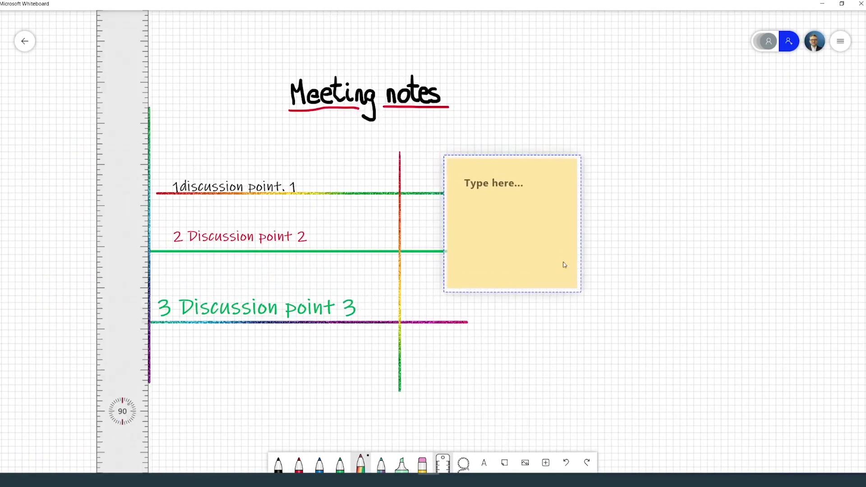
Write 'note 1' on a sticky note, move it up, like it, turn it blue, and place the lightbulb picture on the purple note
left_click_drag(496, 169, 515, 193)
left_click_drag(524, 178, 538, 196)
left_click(516, 216)
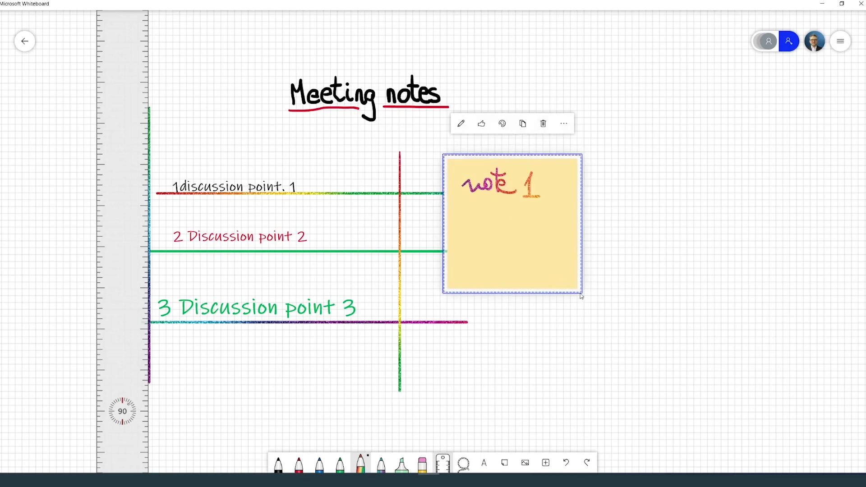
left_click_drag(572, 227, 566, 191)
left_click(566, 191)
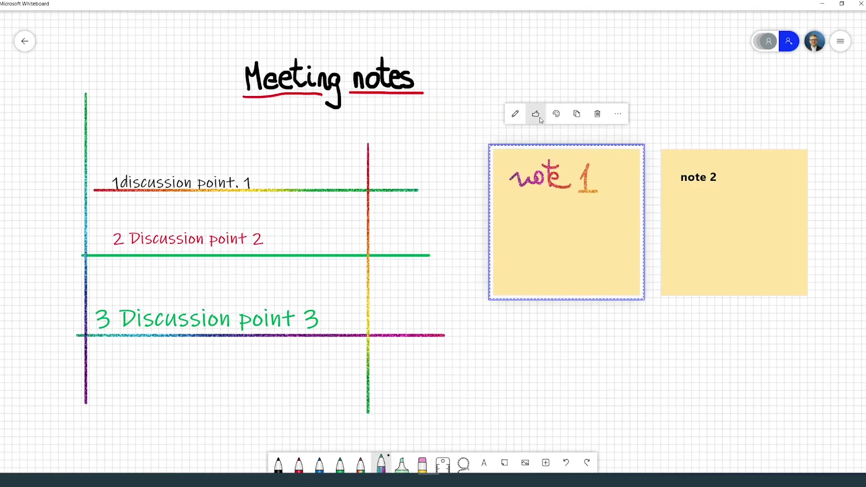
left_click(535, 114)
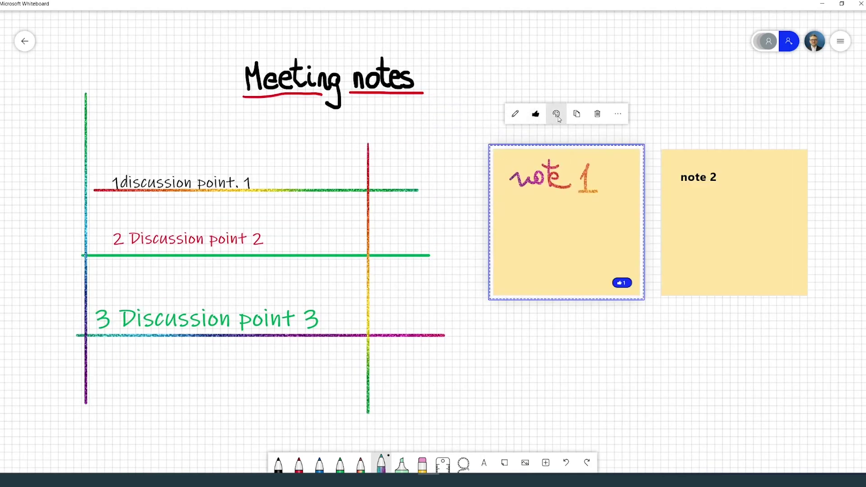
left_click(556, 114)
left_click(557, 135)
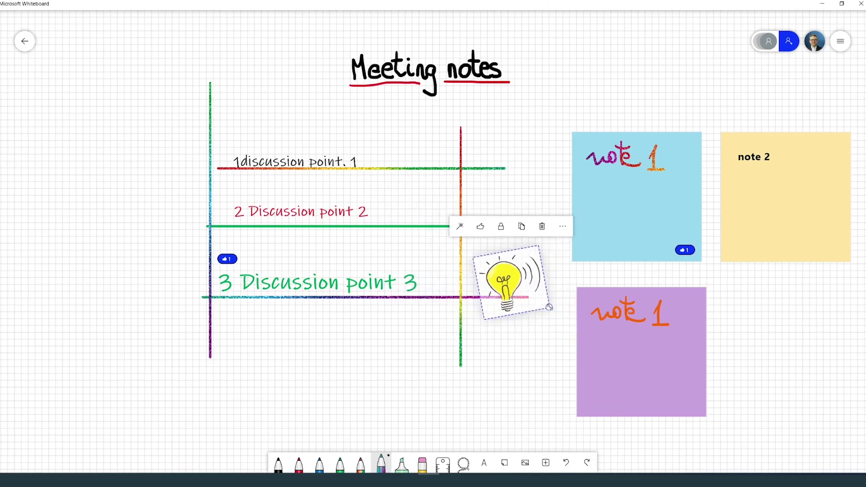
left_click_drag(507, 279, 589, 347)
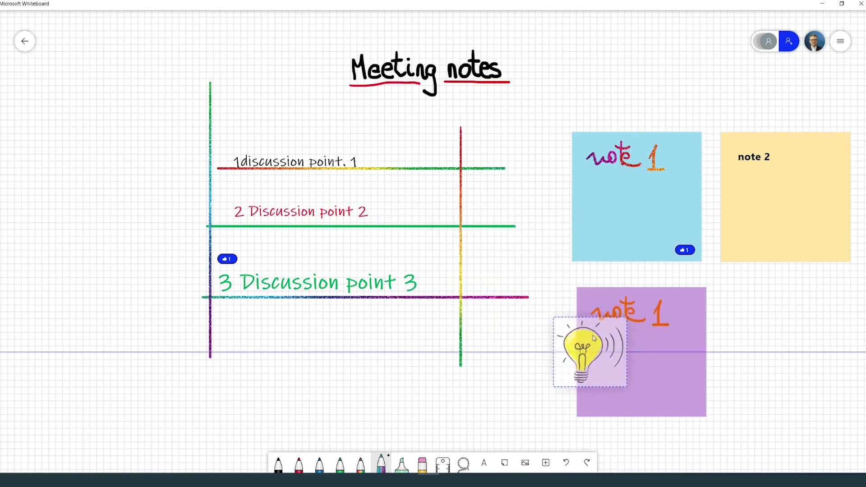
Add a task list to the board
left_click(543, 380)
left_click(545, 462)
left_click(589, 339)
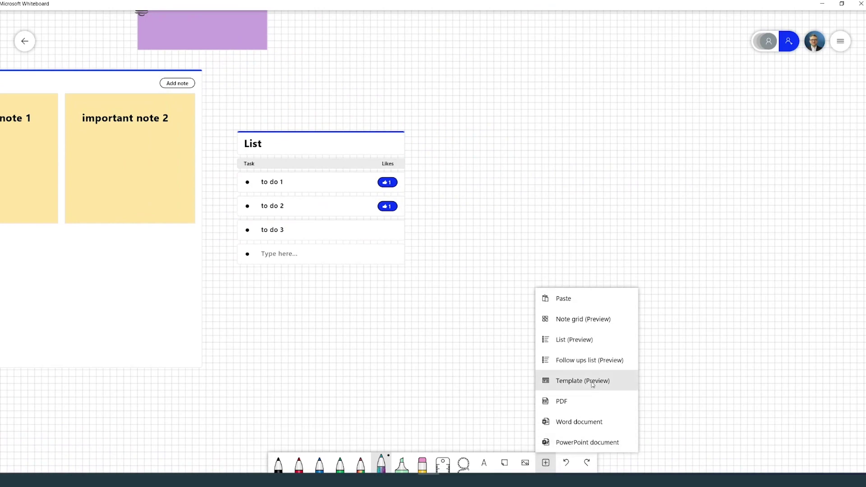
Insert the Weekly Planner template from the template gallery
left_click(586, 380)
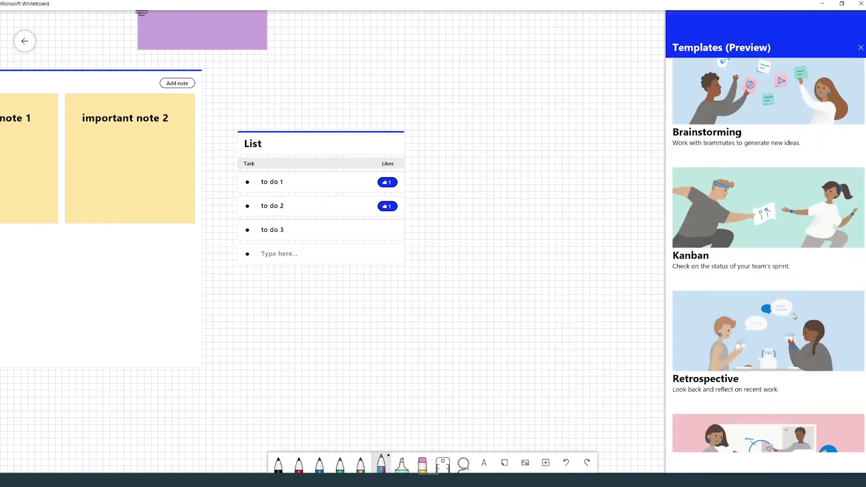
scroll(766, 271, "down", 10)
scroll(792, 314, "up", 4)
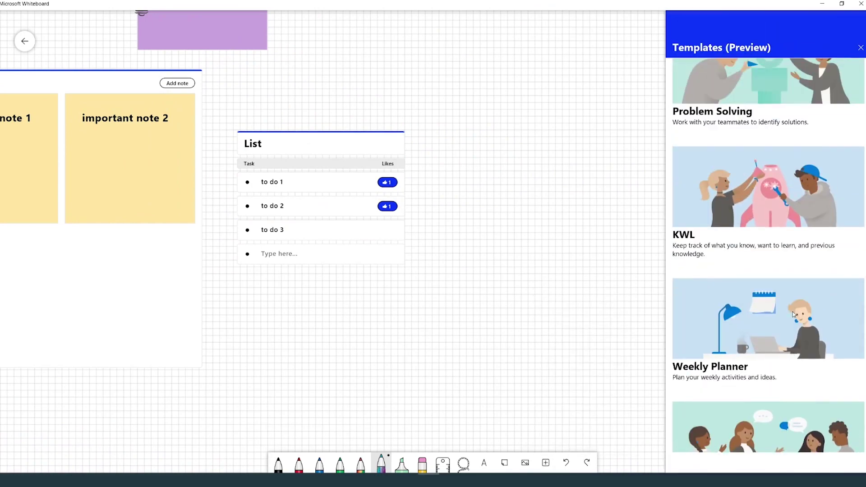
scroll(793, 314, "down", 1)
left_click(759, 296)
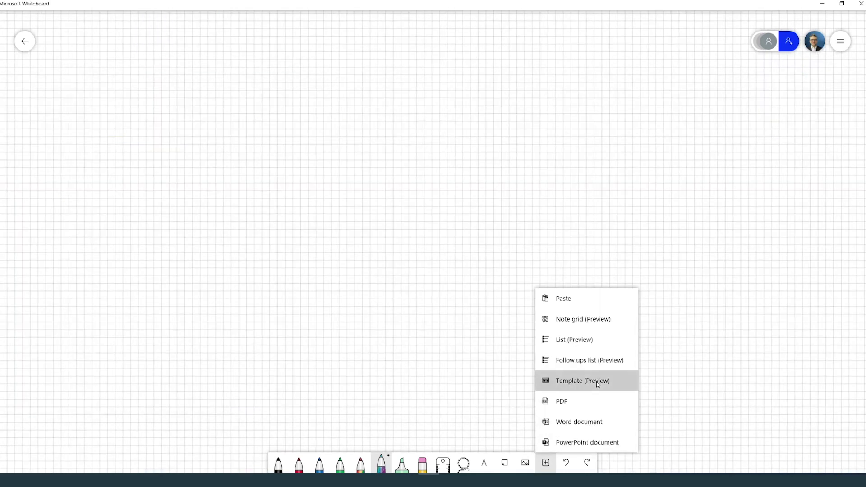
Insert the Brainstorming template and pan to view its rules
left_click(591, 380)
left_click(757, 147)
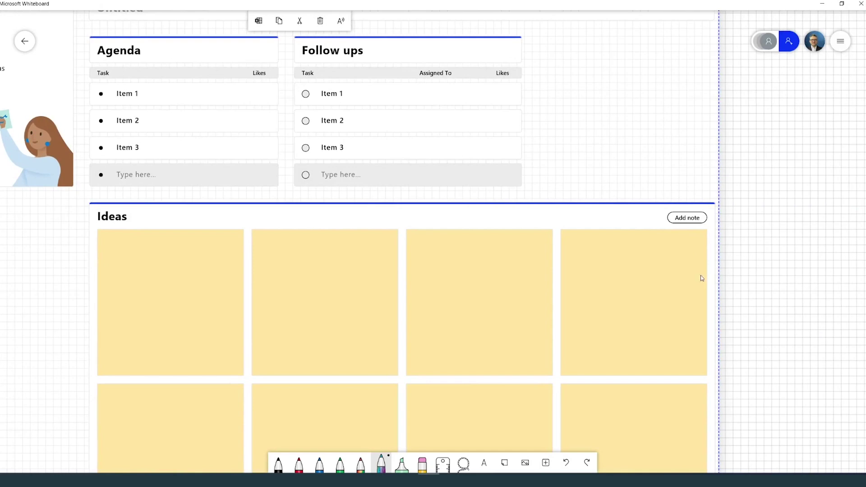
left_click_drag(771, 345, 855, 435)
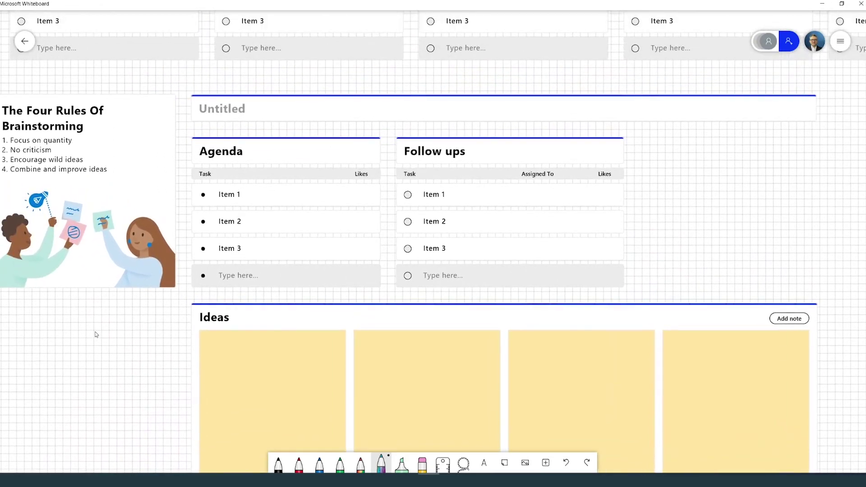
left_click_drag(96, 335, 255, 275)
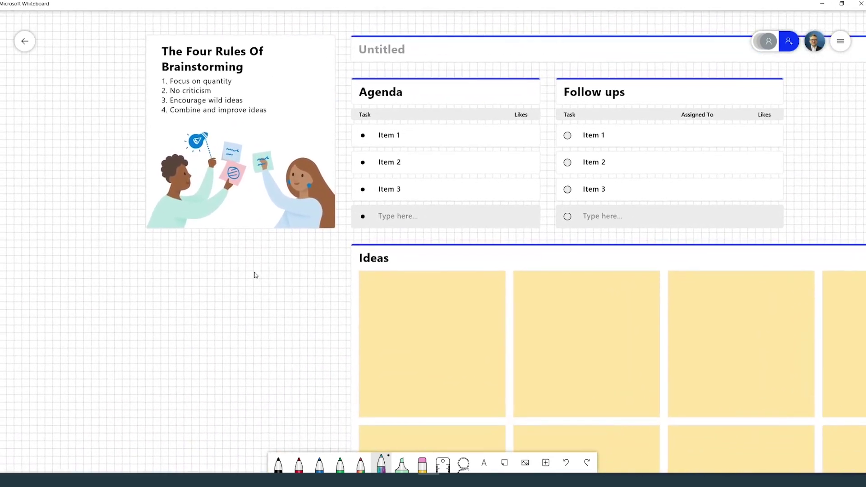
Place the PDF's second page on the board and open the board settings
left_click(545, 463)
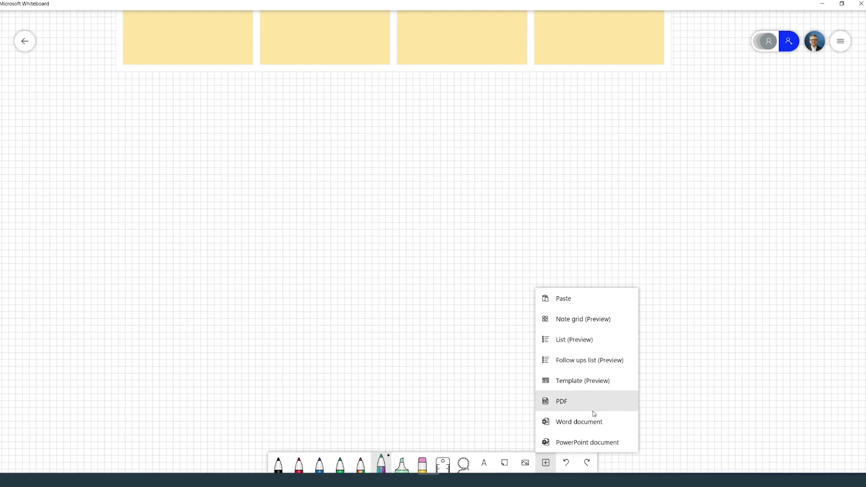
left_click(576, 410)
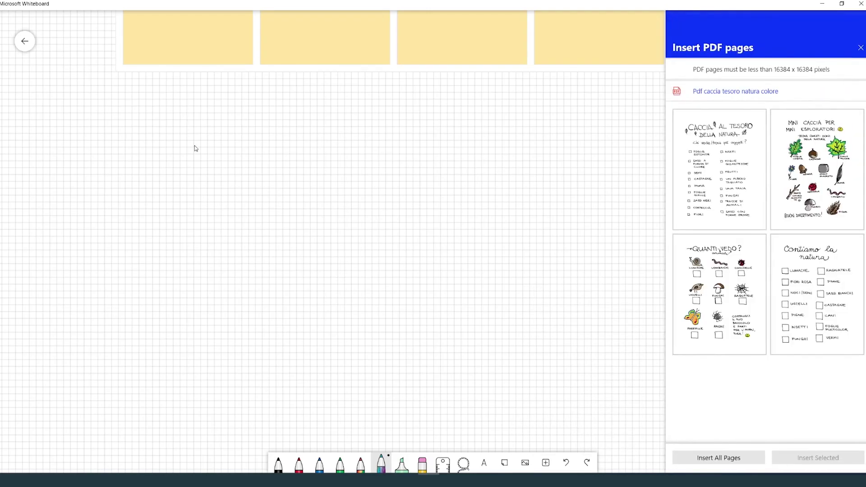
left_click(814, 197)
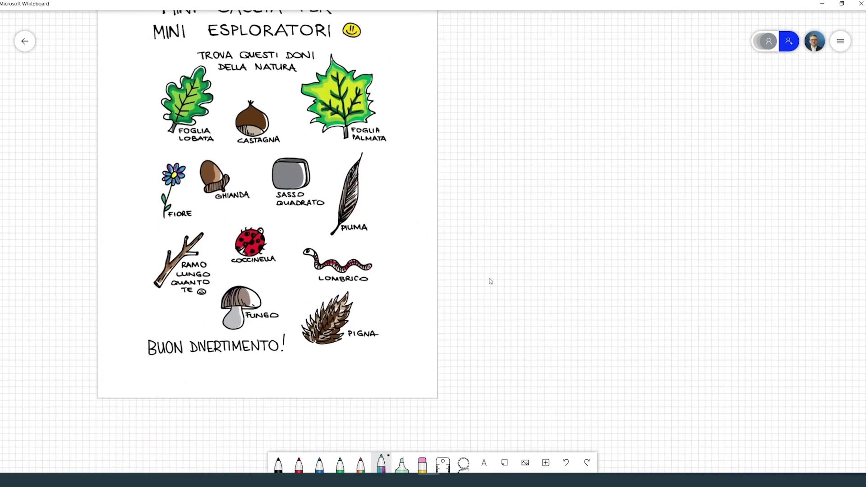
left_click(315, 225)
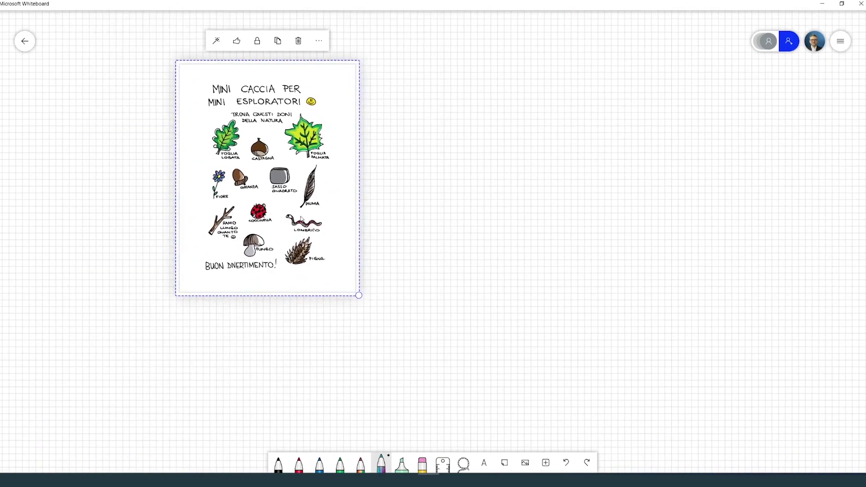
left_click(839, 41)
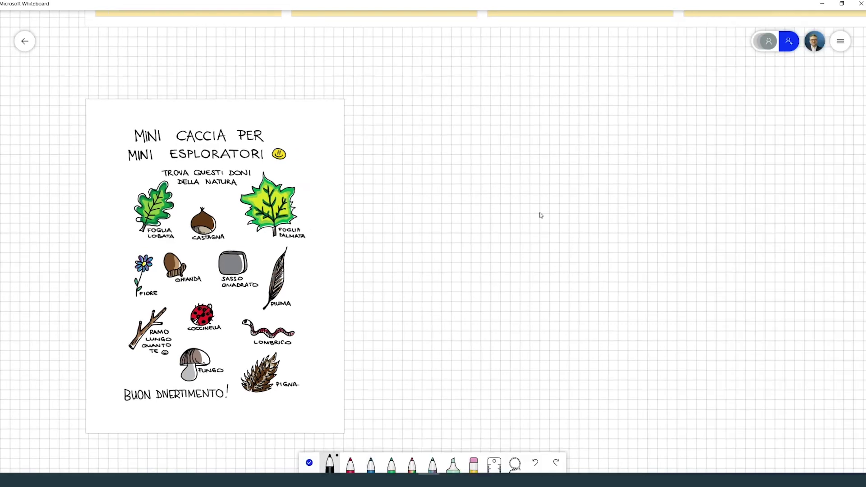
Sketch an ellipse, two triangles, a square, a rectangle and an arrow for ink-to-shape conversion
mouse_move(537, 179)
left_mouse_down()
mouse_move(492, 244)
mouse_move(495, 204)
left_mouse_up()
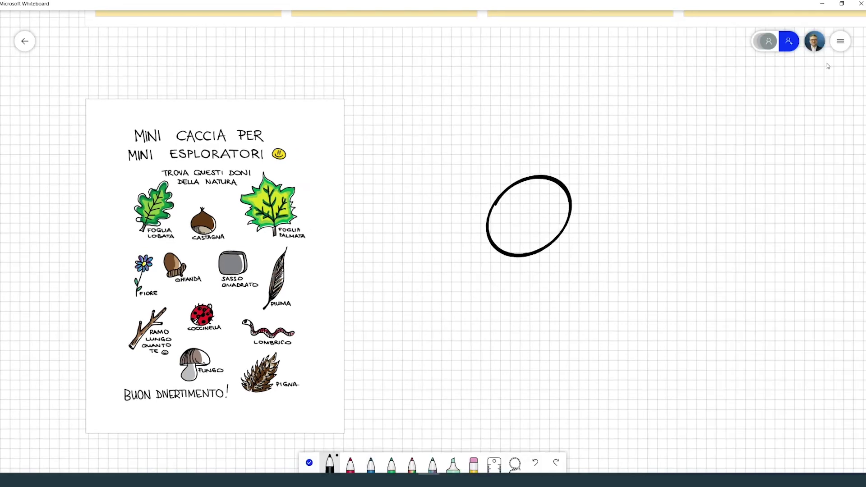
mouse_move(614, 247)
left_mouse_down()
mouse_move(656, 202)
mouse_move(606, 238)
left_mouse_up()
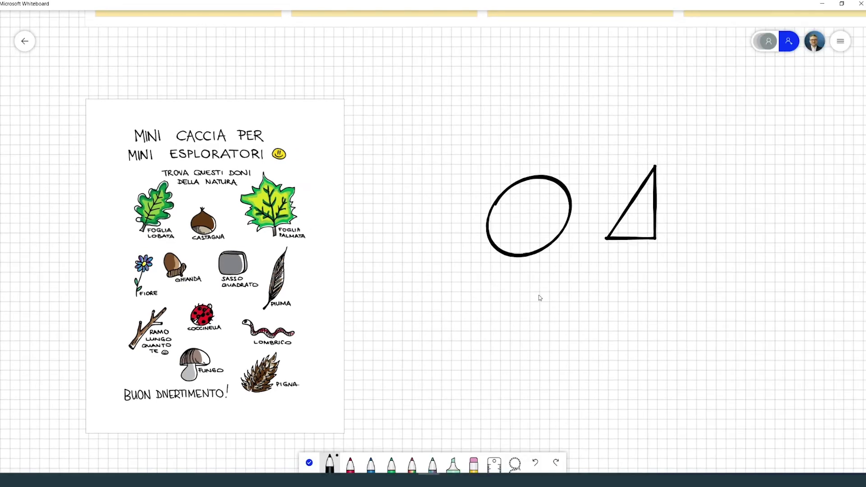
left_click_drag(538, 294, 539, 294)
mouse_move(620, 282)
left_mouse_down()
mouse_move(686, 282)
mouse_move(622, 281)
left_mouse_up()
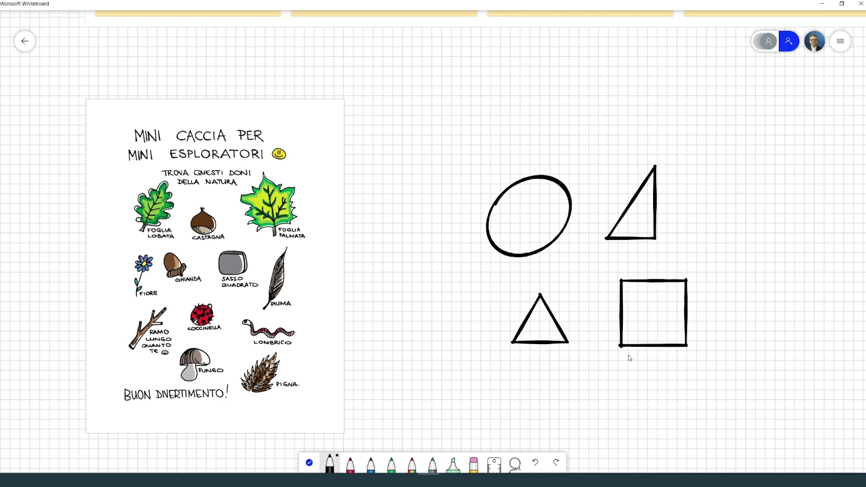
mouse_move(705, 204)
left_mouse_down()
mouse_move(794, 201)
mouse_move(705, 203)
mouse_move(721, 163)
left_mouse_up()
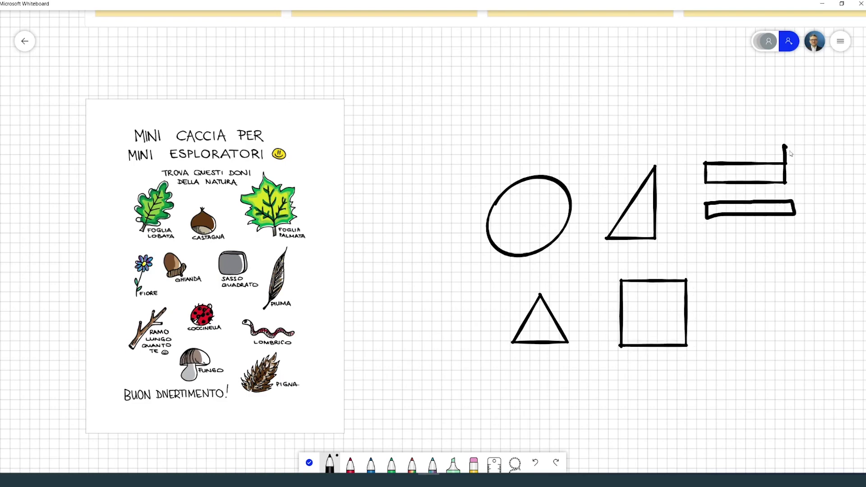
left_click_drag(789, 152, 784, 199)
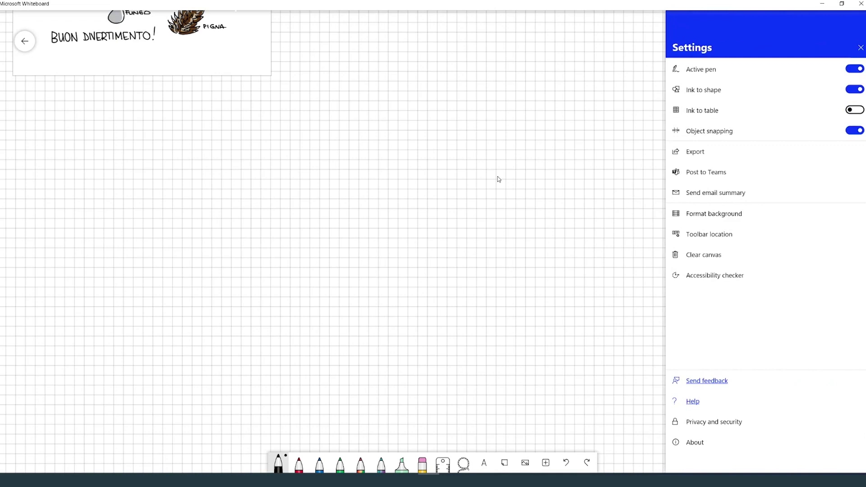
Draw a grid that becomes a table, add a row and two columns, write 7 and 8, and enlarge it
mouse_move(346, 145)
left_mouse_down()
mouse_move(346, 199)
mouse_move(333, 135)
left_mouse_up()
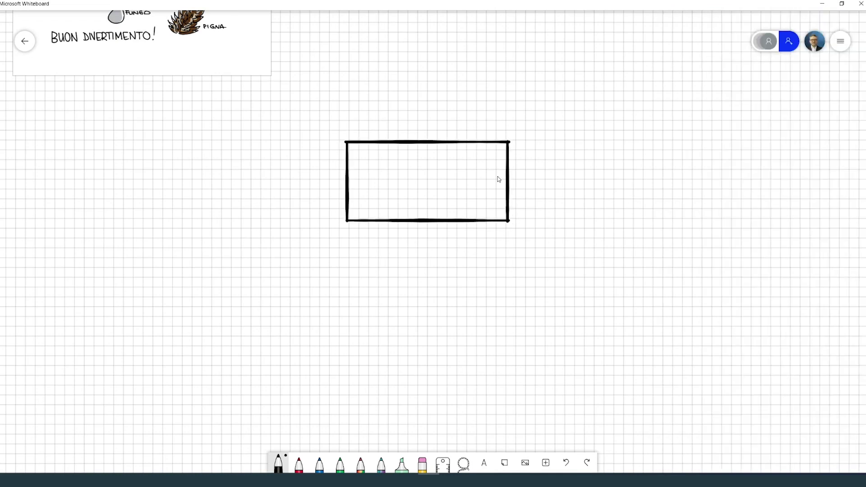
left_click_drag(426, 142, 427, 220)
left_click_drag(341, 176, 497, 177)
left_click(328, 174)
left_click(379, 124)
left_click(378, 124)
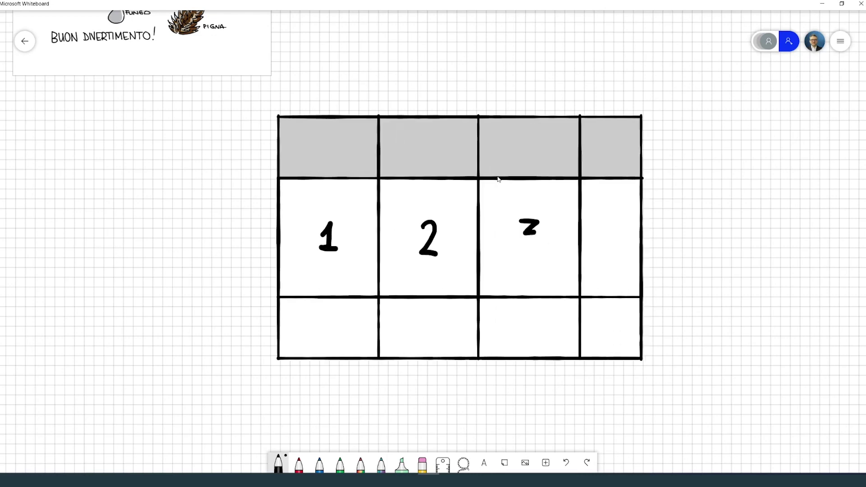
left_click_drag(486, 311, 508, 351)
left_click_drag(499, 333, 514, 331)
left_click_drag(606, 311, 608, 309)
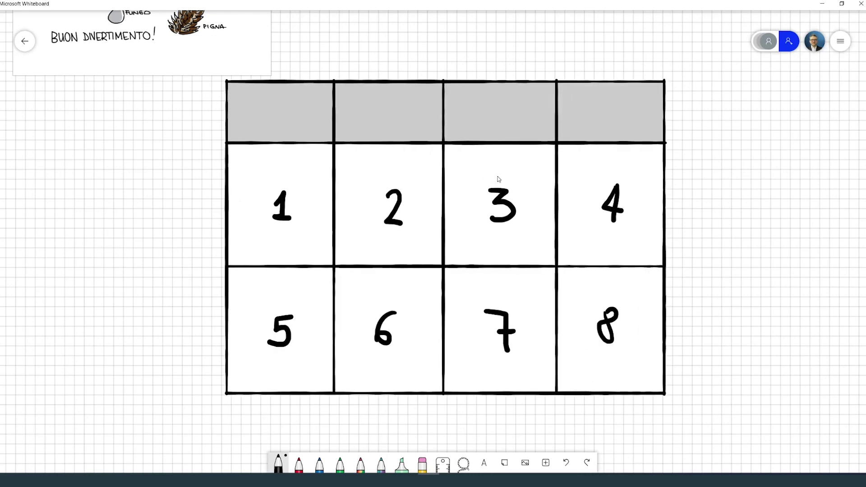
Draw red strokes to the left of the table
left_click(299, 464)
left_click_drag(122, 276, 136, 300)
left_click_drag(135, 278, 137, 278)
left_click_drag(157, 270, 158, 270)
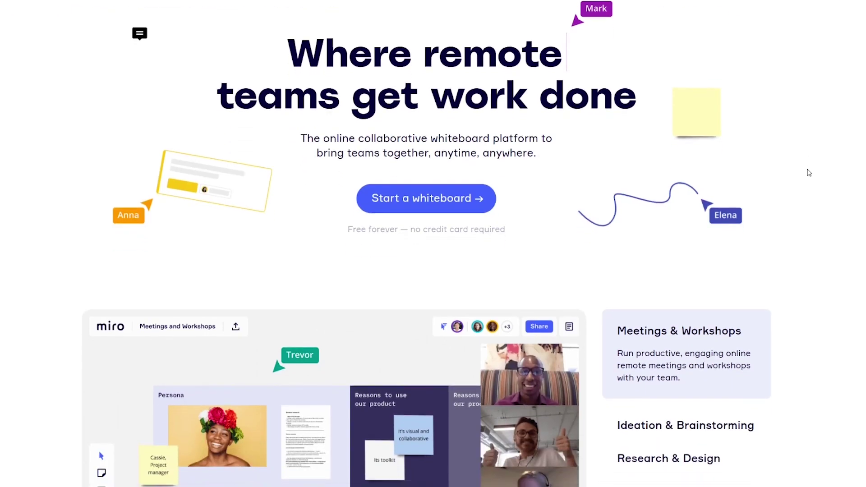
Scroll down through the Miro homepage
scroll(809, 172, "down", 5)
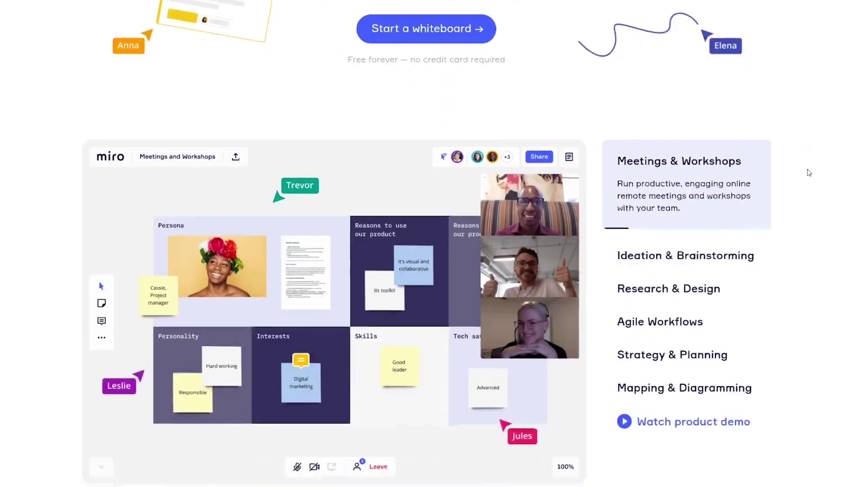
scroll(808, 173, "down", 8)
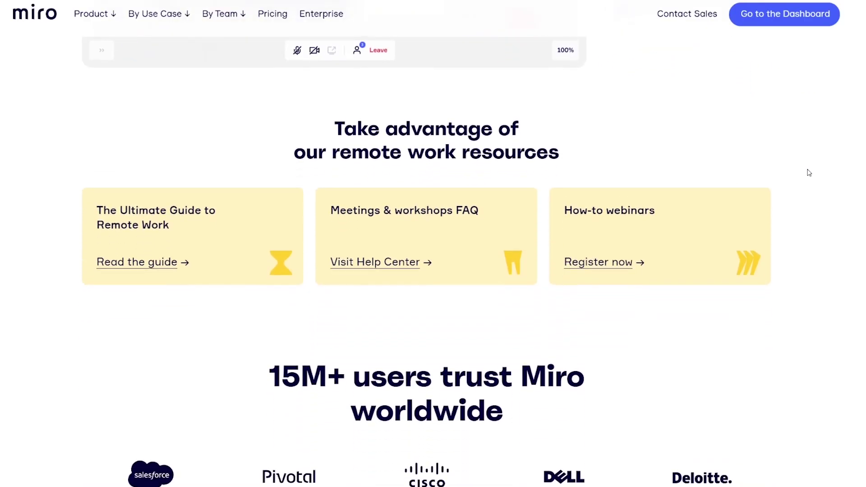
scroll(808, 173, "down", 9)
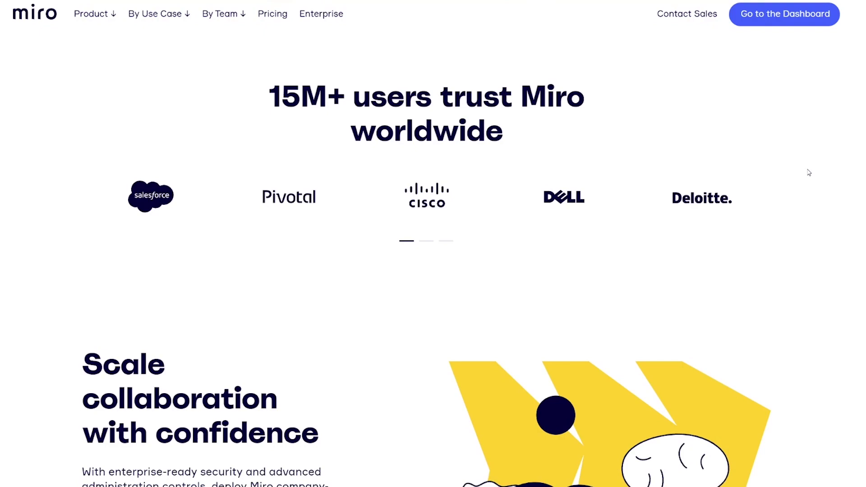
scroll(808, 173, "down", 10)
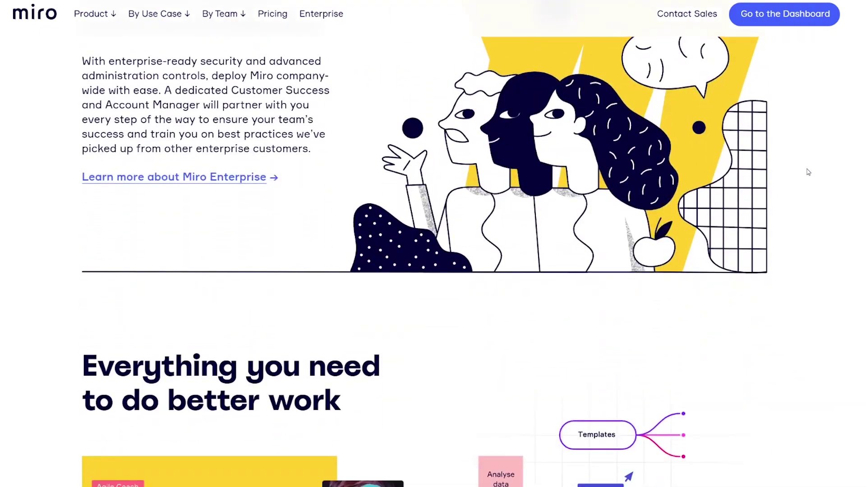
scroll(809, 172, "down", 4)
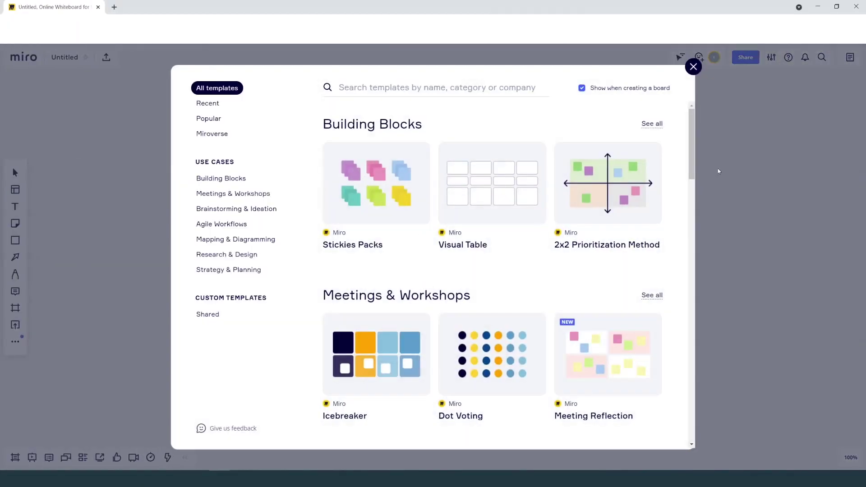
Pick the Icebreaker template under Meetings & Workshops and use it on the board
left_click_drag(693, 153, 689, 391)
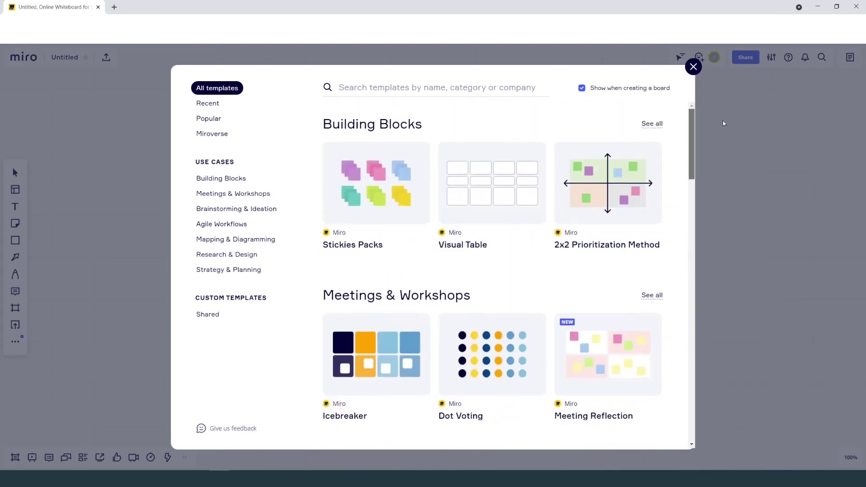
left_click_drag(724, 123, 723, 119)
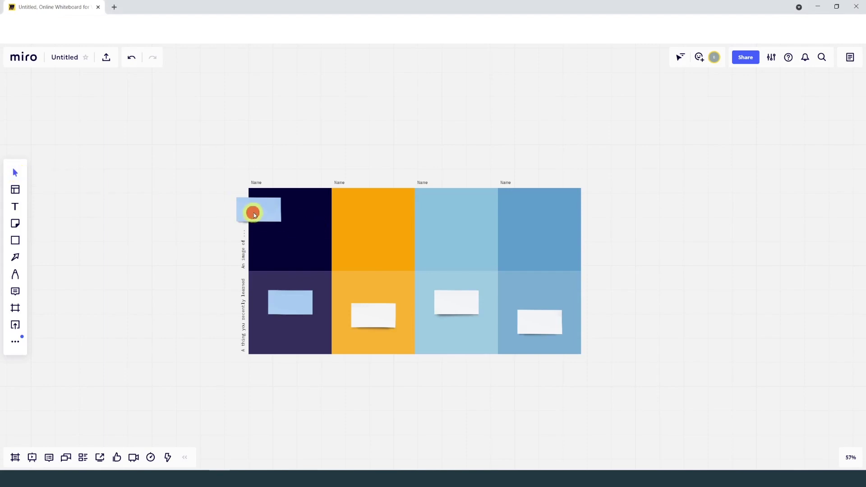
Move the light-blue sticky note left and add the Dot Voting template beside the grid
mouse_move(251, 212)
left_mouse_down()
mouse_move(213, 218)
mouse_move(247, 217)
left_mouse_up()
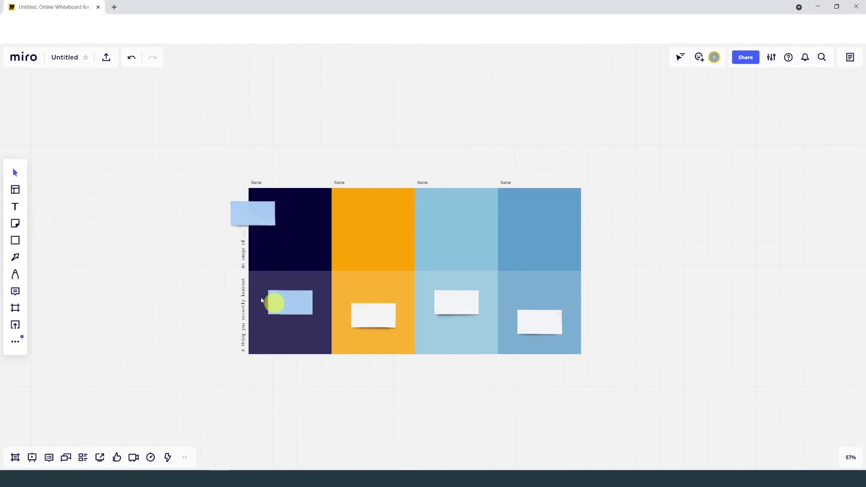
left_click(16, 190)
scroll(434, 260, "down", 1)
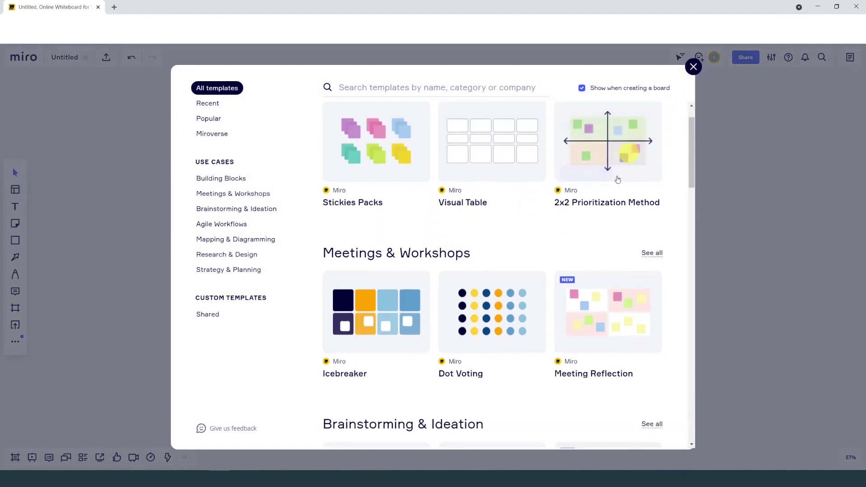
mouse_move(517, 298)
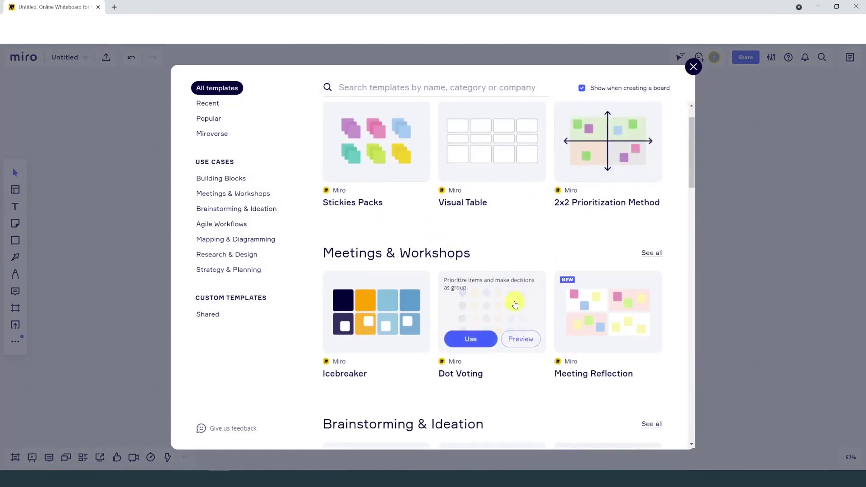
left_click(514, 305)
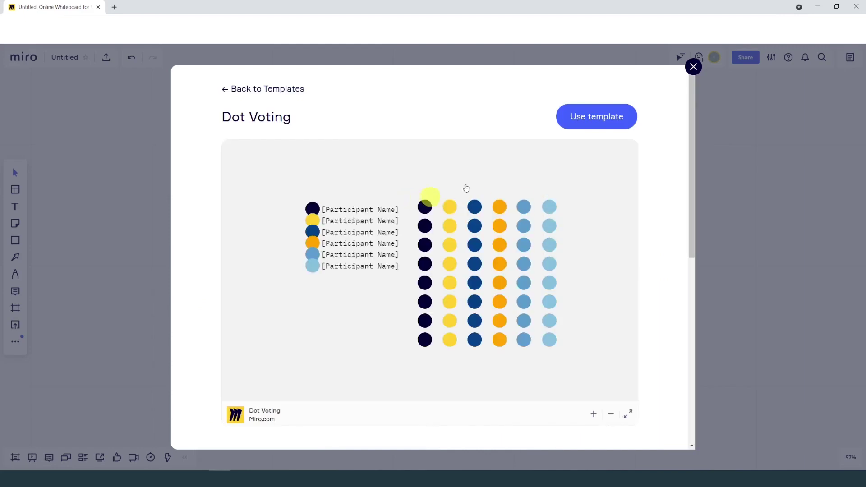
left_click(590, 117)
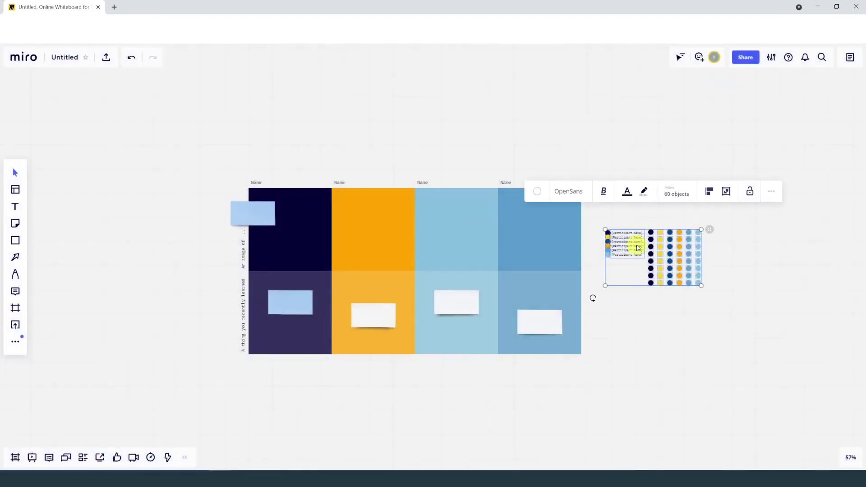
left_click_drag(638, 259, 689, 234)
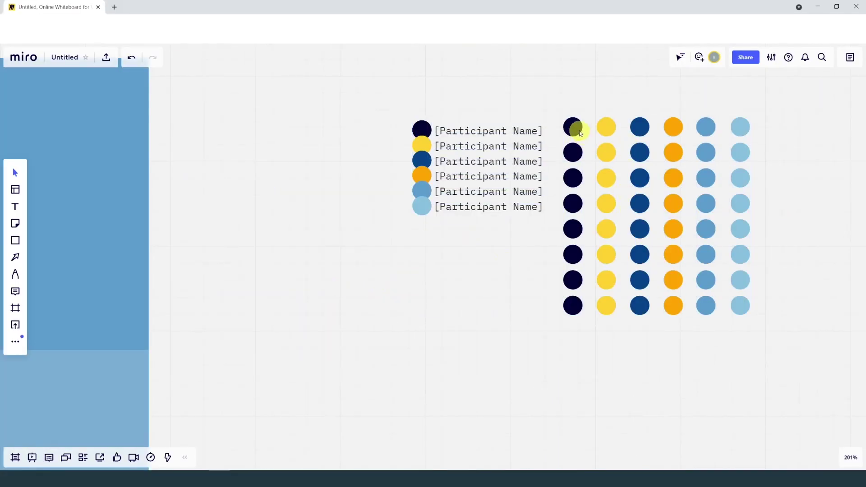
Drag two dark voting dots into the grid and place a new text box left of it
left_click_drag(577, 132, 130, 190)
left_click_drag(572, 153, 102, 392)
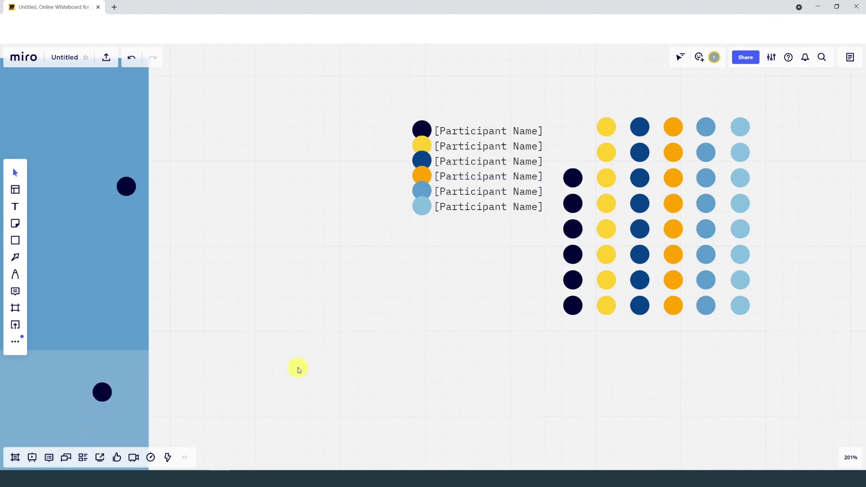
left_click(15, 206)
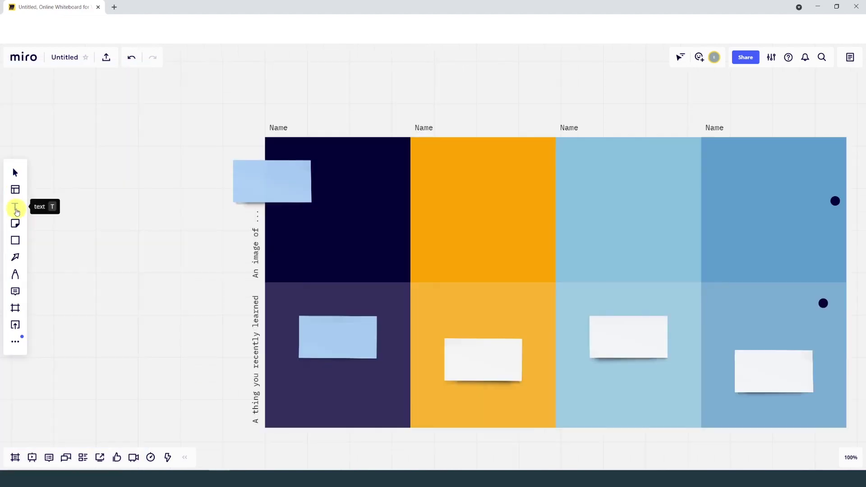
left_click(86, 181)
Type 'this is some text' and set it in the Bangers font at size 80
type("this is some text")
key("ctrl+a")
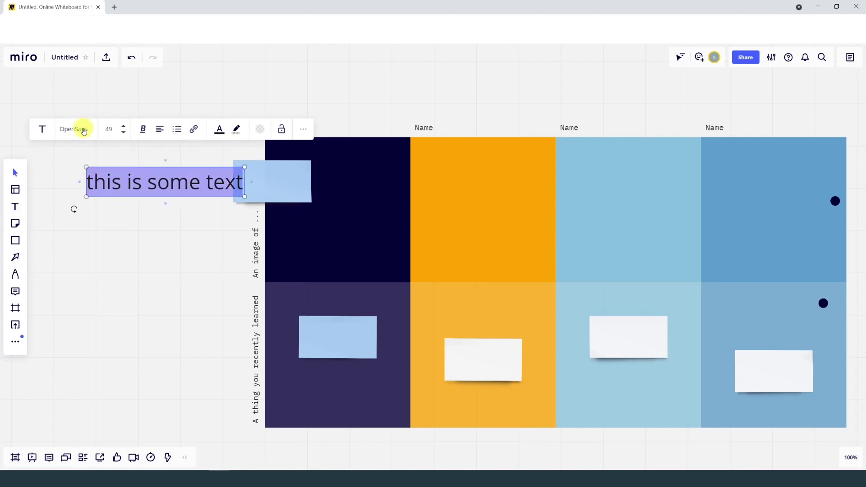
left_click(82, 130)
left_click(74, 180)
left_click(124, 125)
left_click(123, 125)
Make the heading underlined and red on a light-green background
left_click(143, 129)
left_click(152, 148)
left_click(236, 129)
left_click(262, 153)
left_click(99, 188)
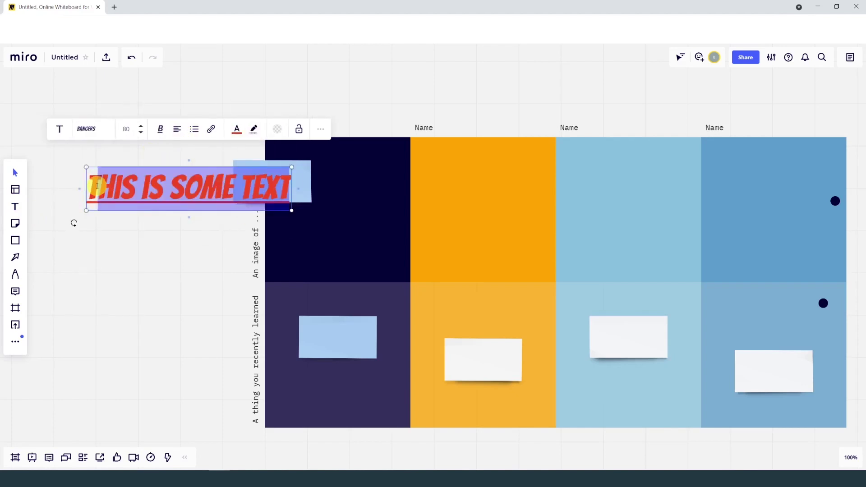
left_click(237, 129)
left_click(289, 131)
left_click(284, 193)
Draw a star left of the board and fill it light blue
left_click(42, 187)
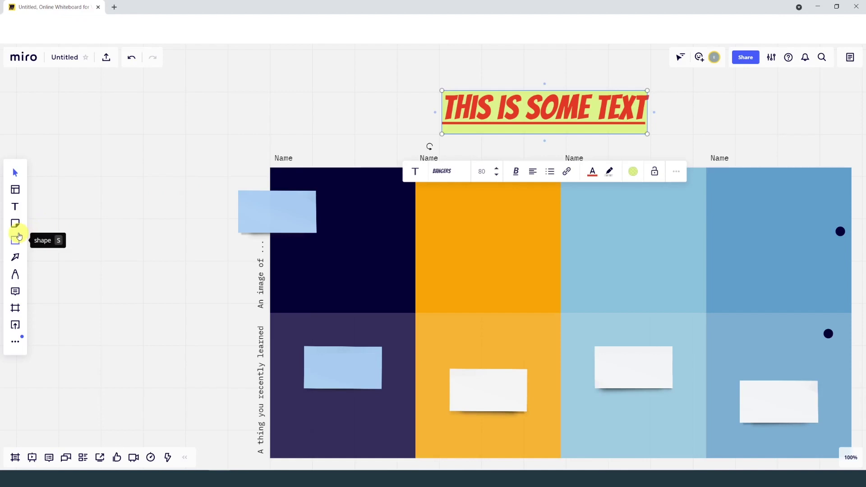
left_click(15, 240)
left_click(61, 248)
left_click_drag(134, 165, 205, 236)
left_click(68, 125)
left_click(15, 224)
Add an enlarged black sticky note reading 'Cool sticky note' above the board
left_click(76, 344)
left_click(256, 103)
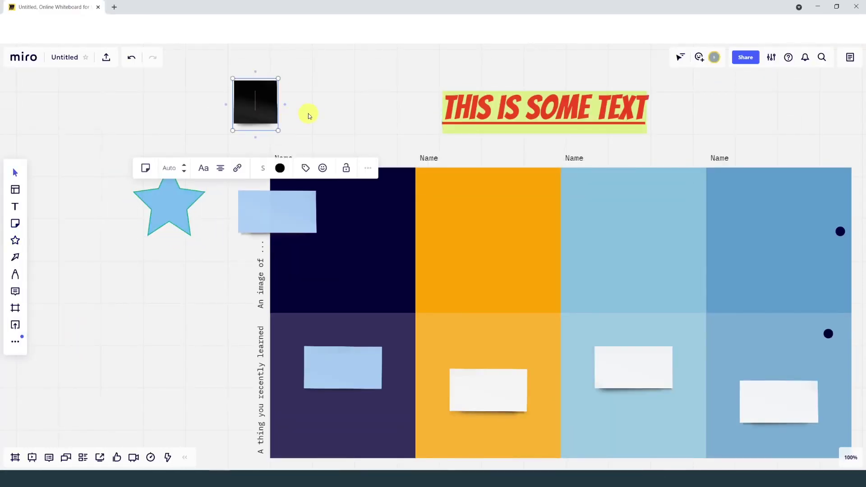
type("Cool sticky note")
mouse_move(277, 131)
left_mouse_down()
mouse_move(312, 147)
mouse_move(321, 167)
left_mouse_up()
left_click_drag(277, 122, 308, 104)
left_click(15, 257)
Draw a red arrow pointing at the board and a thin line beside the star
left_click_drag(159, 278, 262, 275)
left_click(14, 256)
left_click(40, 240)
left_click_drag(118, 158, 161, 185)
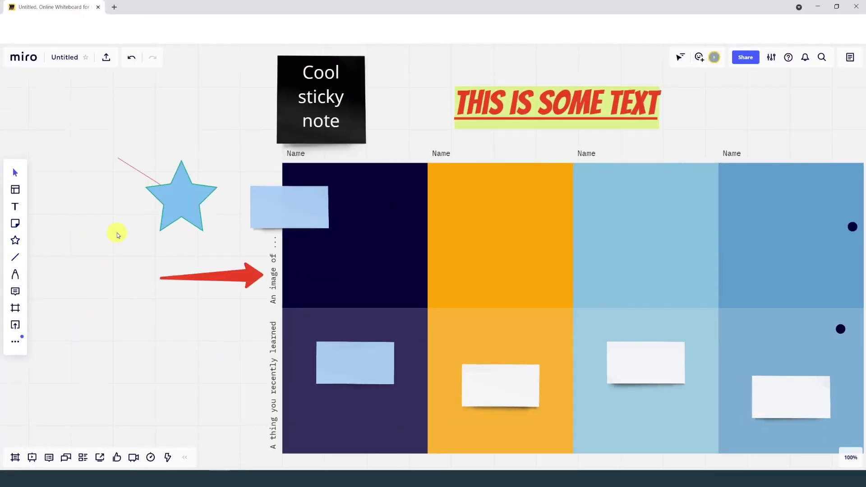
With smart shape drawing, sketch an ellipse, undo it, then sketch a rough rectangle
left_click(15, 275)
left_click(41, 250)
mouse_move(90, 249)
left_mouse_down()
mouse_move(92, 289)
mouse_move(94, 249)
left_mouse_up()
key("ctrl+z")
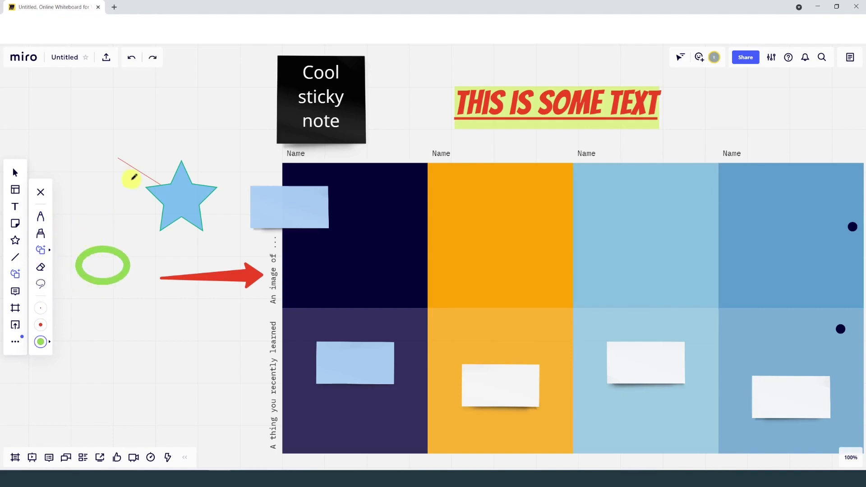
mouse_move(74, 142)
left_mouse_down()
mouse_move(117, 175)
mouse_move(76, 141)
left_mouse_up()
Give the rectangle a black border, then sketch a rough green triangle
left_click(15, 172)
left_click(128, 150)
left_click(85, 101)
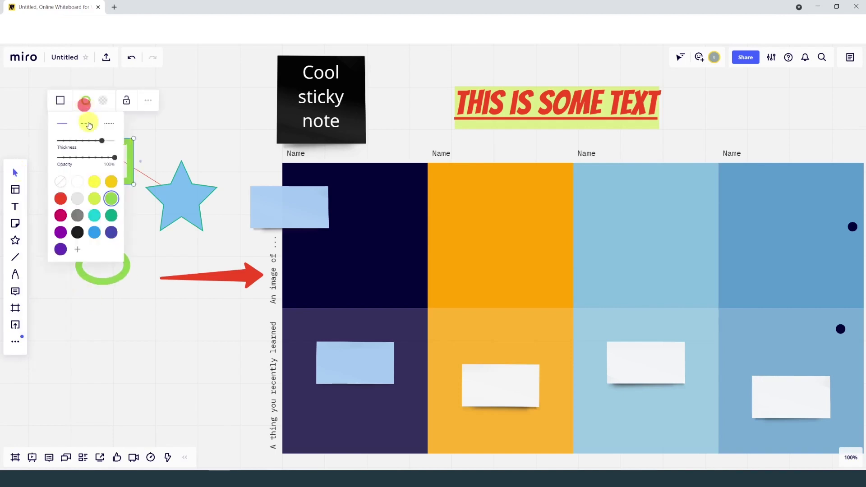
left_click(77, 232)
left_click(73, 275)
left_click(15, 273)
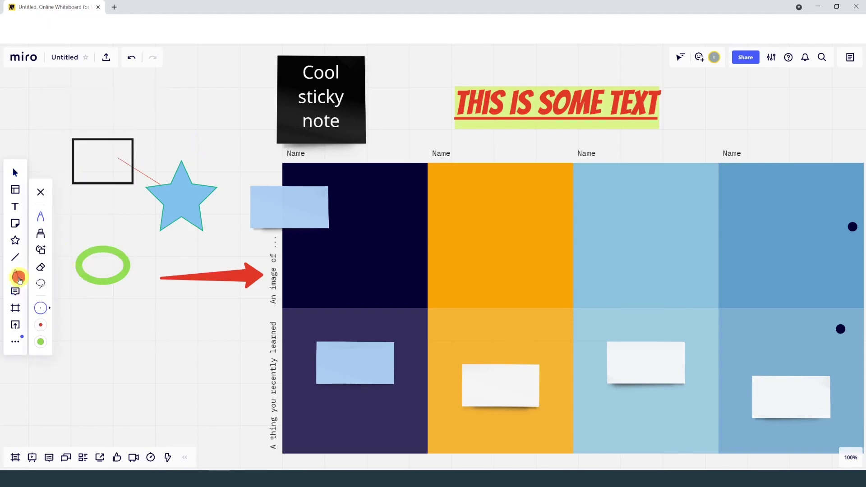
mouse_move(125, 316)
left_mouse_down()
mouse_move(159, 356)
mouse_move(124, 316)
left_mouse_up()
Sketch a second outlined triangle, then handwrite 'Writing with a pencil' with the thin black pen
left_click(42, 308)
left_click_drag(194, 309, 227, 348)
left_click_drag(122, 423, 255, 348)
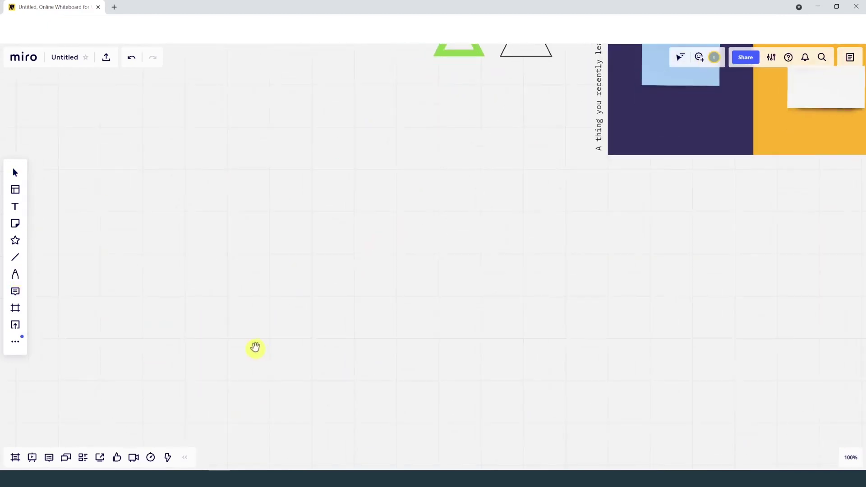
left_click(14, 274)
left_click(42, 216)
left_click_drag(145, 170, 264, 183)
left_click_drag(342, 193, 408, 193)
Handwrite 'Thicker writing' in red and 'Even thicker' in green below it
left_click(40, 325)
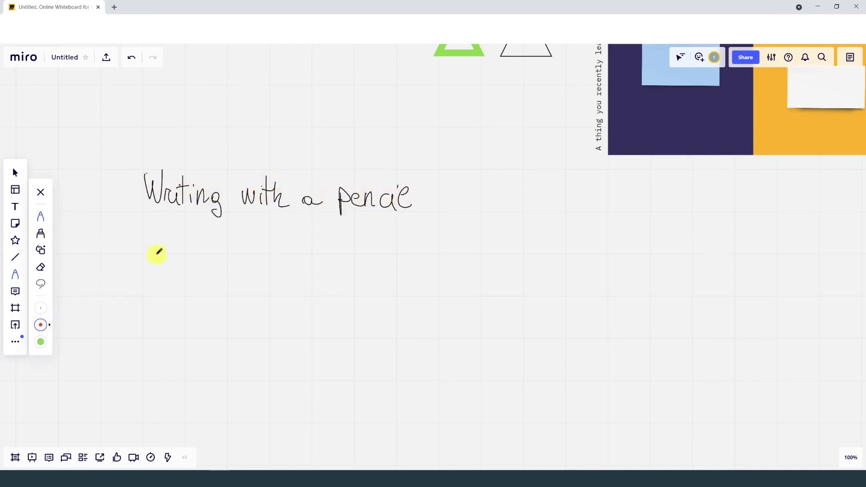
left_click_drag(144, 230, 361, 256)
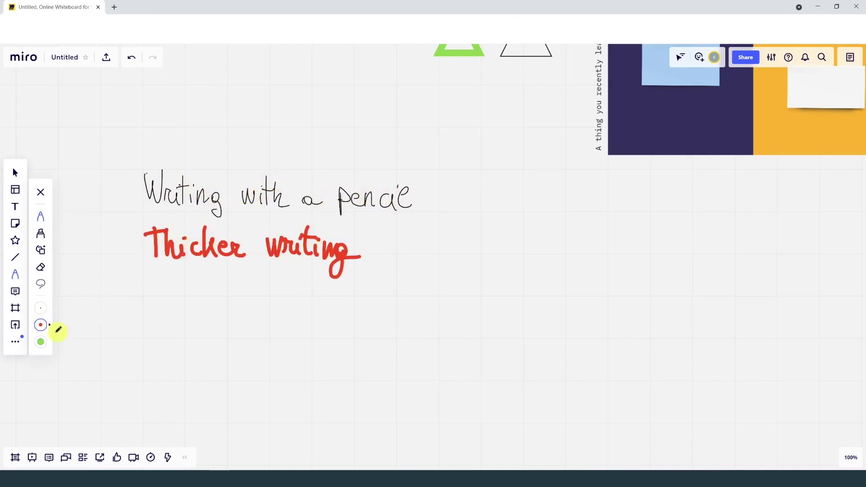
left_click(41, 342)
mouse_move(144, 293)
left_mouse_down()
mouse_move(188, 323)
mouse_move(250, 339)
mouse_move(344, 305)
mouse_move(442, 327)
mouse_move(465, 311)
left_mouse_up()
Lasso the three lines, make them equally thick and yellow, and group them
left_click(40, 283)
left_click_drag(116, 161, 159, 144)
left_click_drag(236, 130, 246, 134)
left_click(279, 130)
left_click(270, 159)
left_click(320, 131)
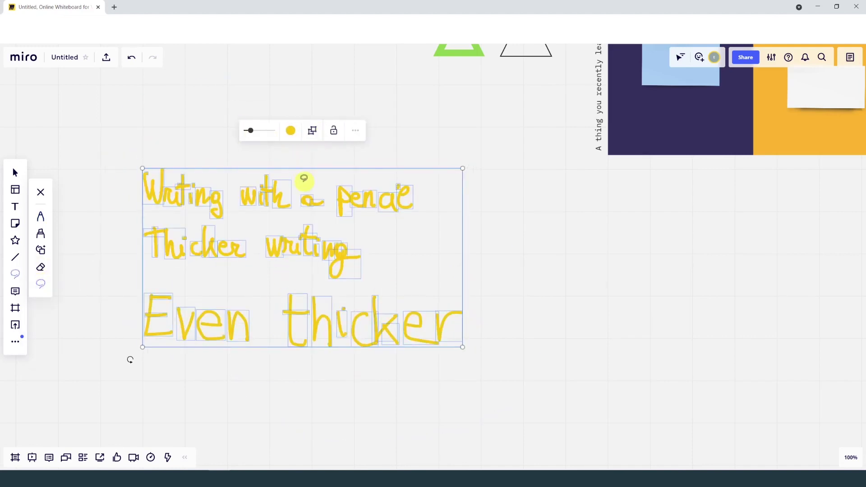
Move the handwriting right and post a green comment 'I can't read this orange color very'
left_click(41, 192)
left_click_drag(201, 194, 289, 187)
key("c")
left_click(545, 249)
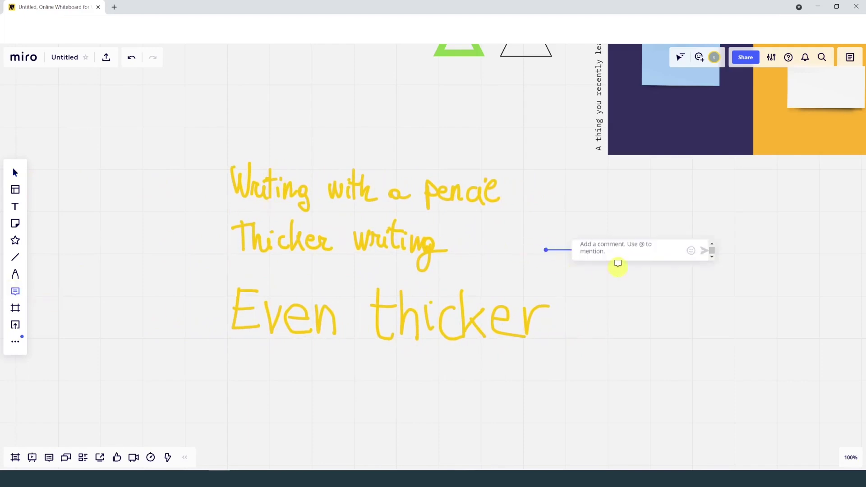
type("I can't read this orange color very")
key("Return")
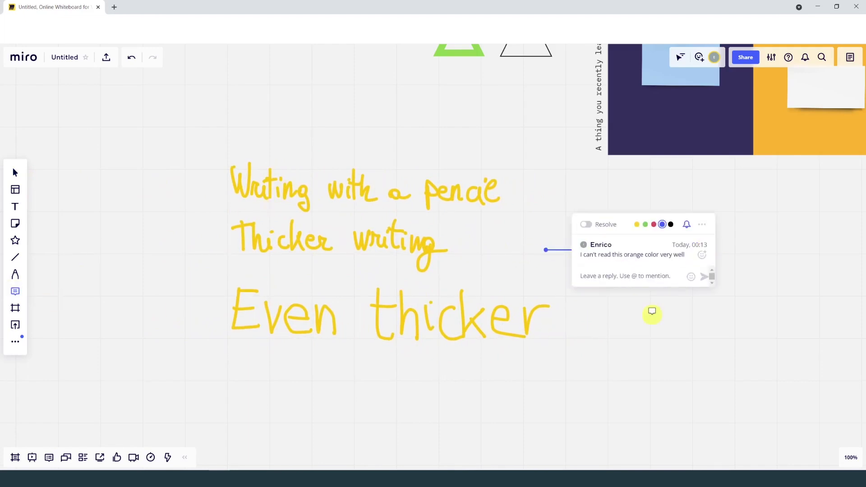
left_click(644, 224)
left_click(701, 224)
left_click(396, 274)
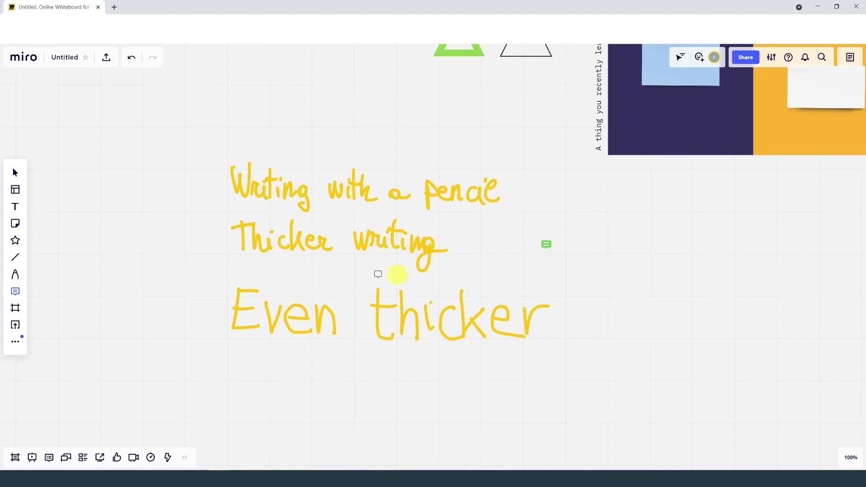
Mark the 'What do we eat for lunch?' comment as resolved
left_click(595, 306)
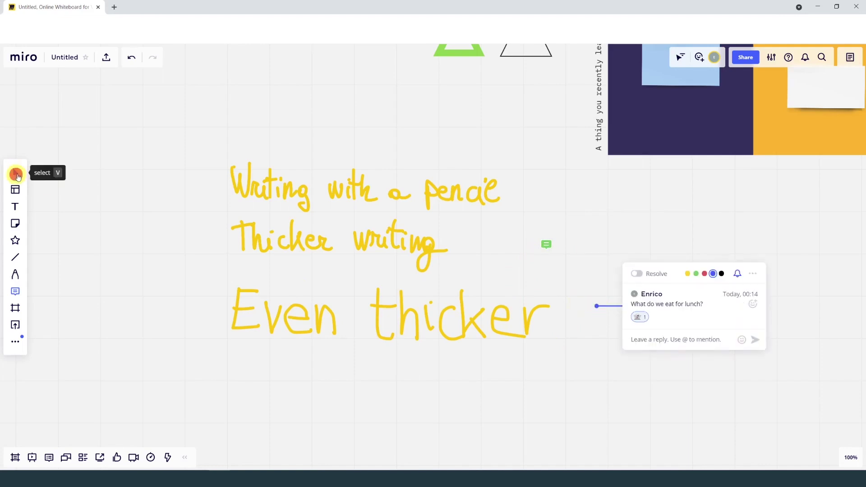
left_click(15, 173)
left_click(597, 302)
left_click(636, 274)
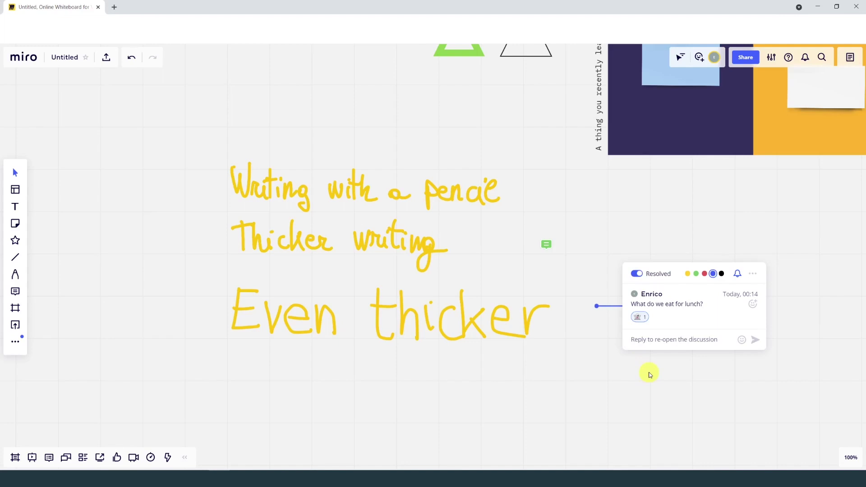
left_click(650, 374)
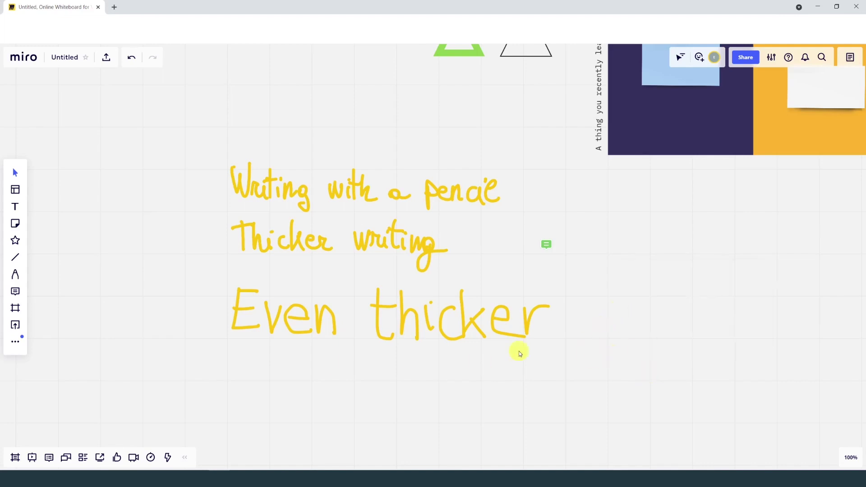
Create a phone frame shown as a device, turned landscape and filled cyan
left_click(16, 309)
left_click(45, 332)
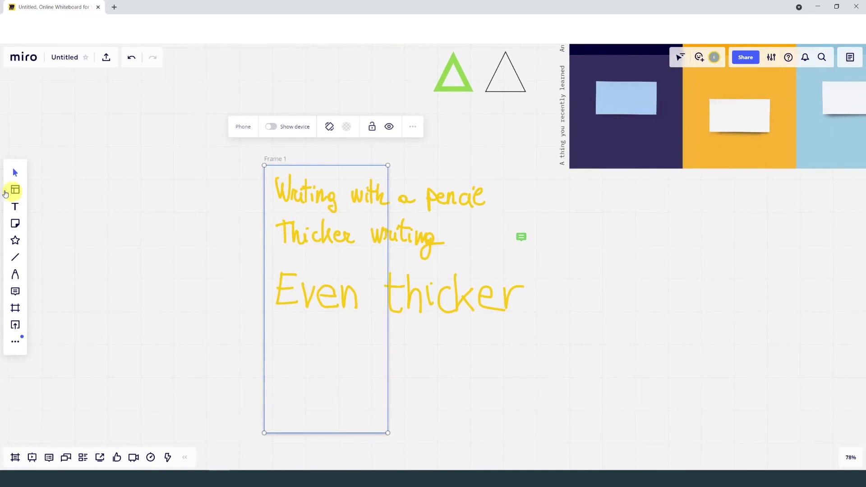
left_click_drag(282, 267, 198, 444)
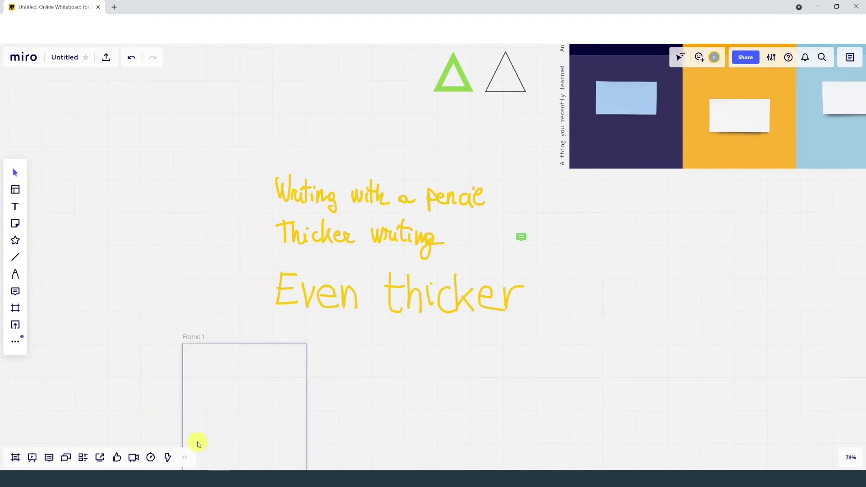
left_click_drag(400, 378, 410, 94)
left_click_drag(358, 229, 359, 243)
left_click(317, 135)
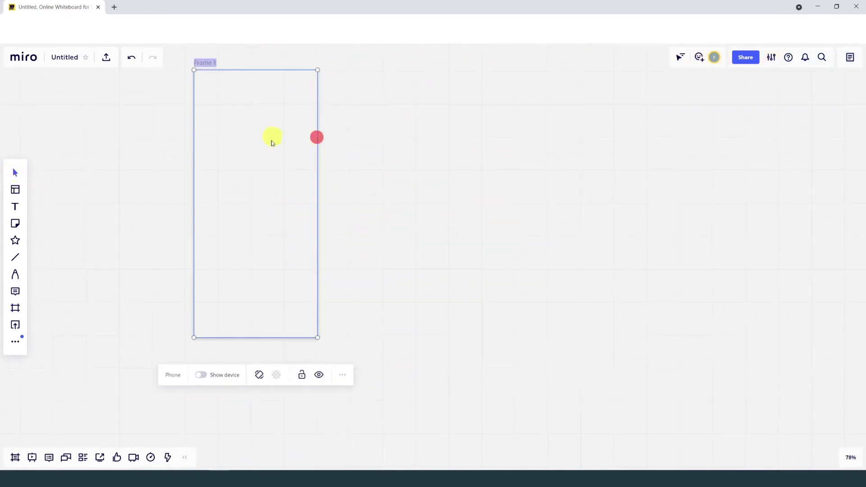
left_click(262, 381)
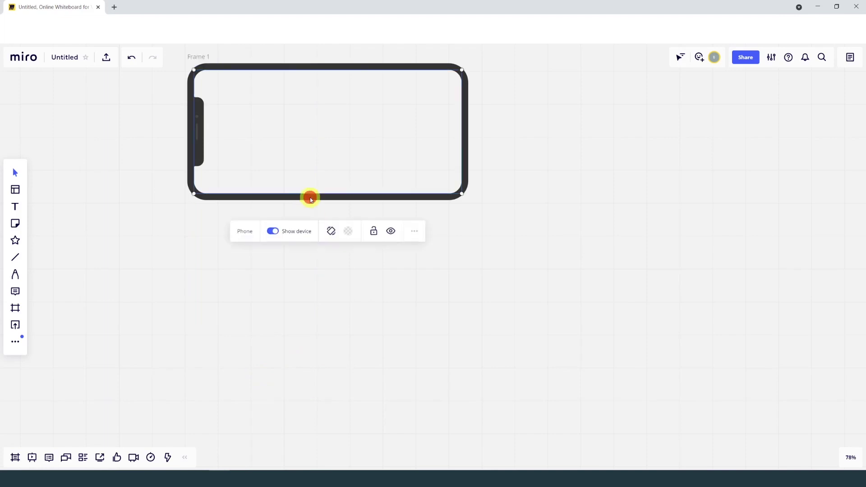
left_click_drag(309, 195, 311, 293)
left_click(356, 111)
left_click(362, 169)
left_click(355, 112)
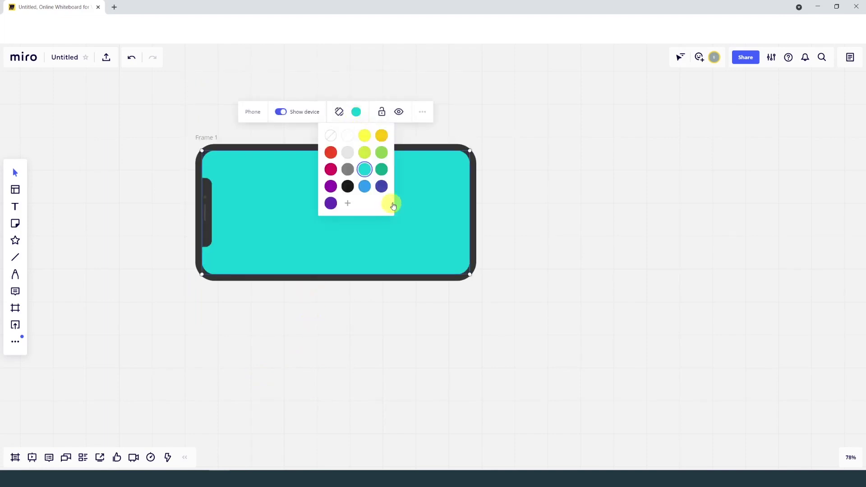
left_click(391, 203)
Add a transparent browser frame and insert a Maldives beach image from the image apps
left_click(15, 308)
left_click(89, 335)
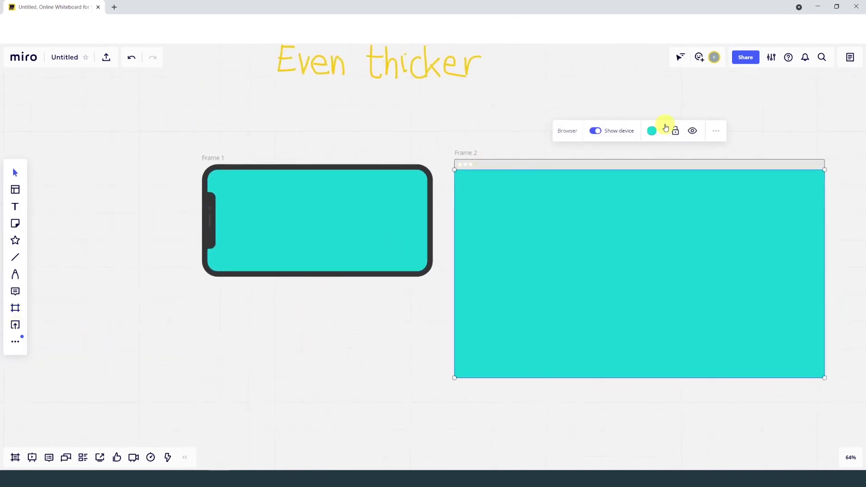
left_click(652, 131)
left_click(660, 222)
left_click(14, 324)
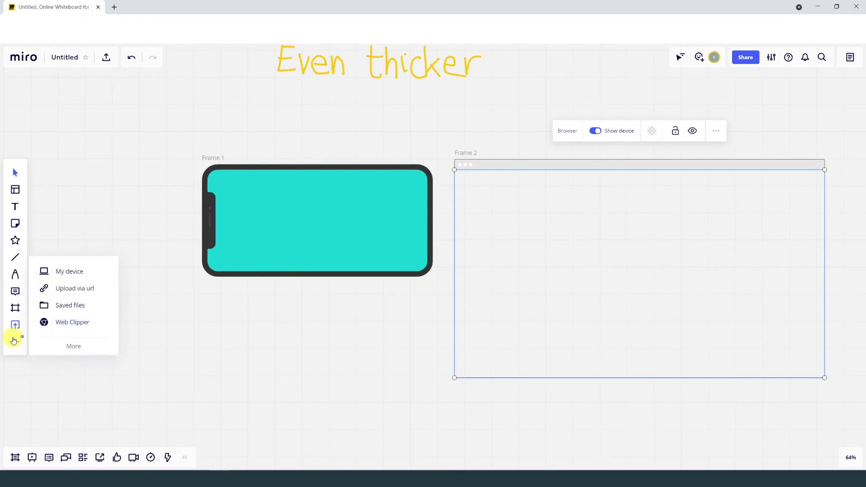
left_click(15, 341)
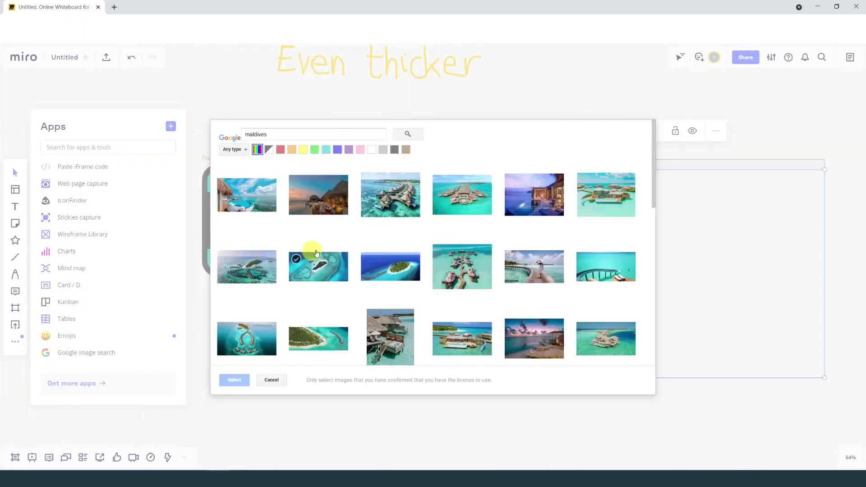
left_click(605, 266)
left_click(234, 379)
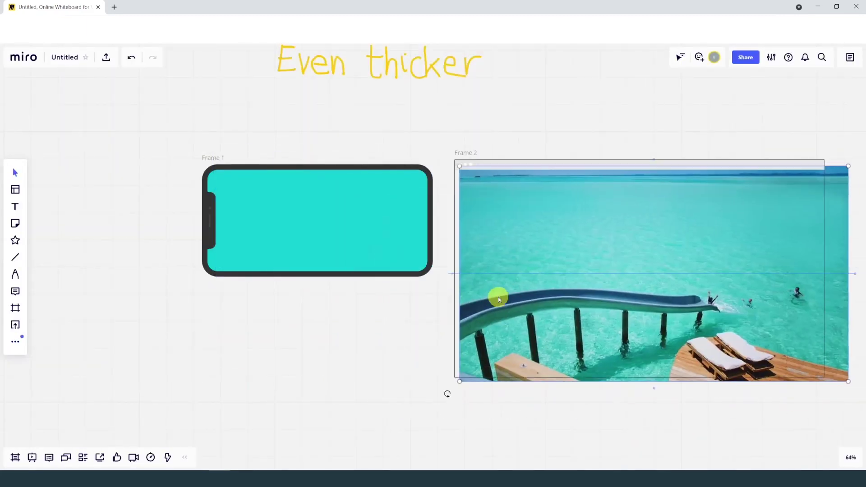
key("shift+1")
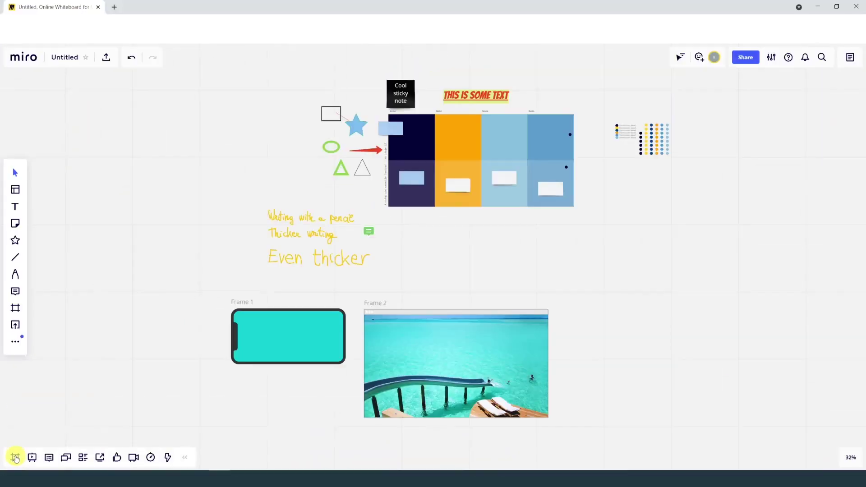
Present the frames full screen, step back and forward a slide, then exit with Esc
left_click(15, 457)
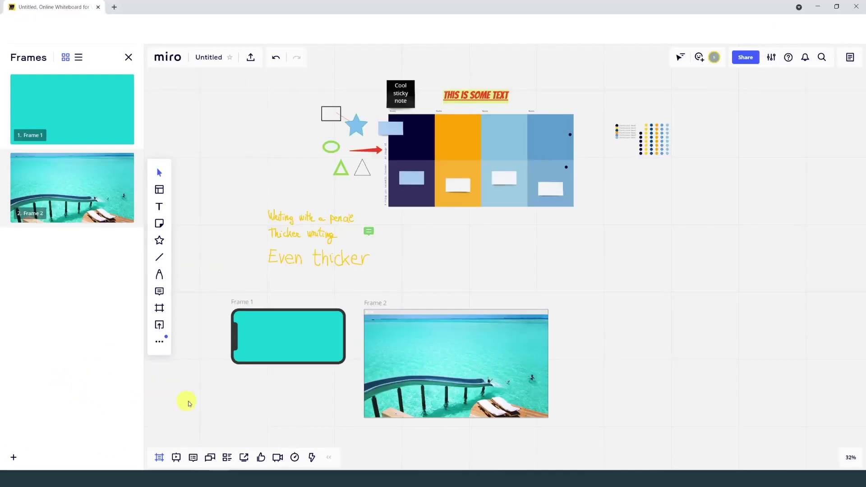
left_click(128, 57)
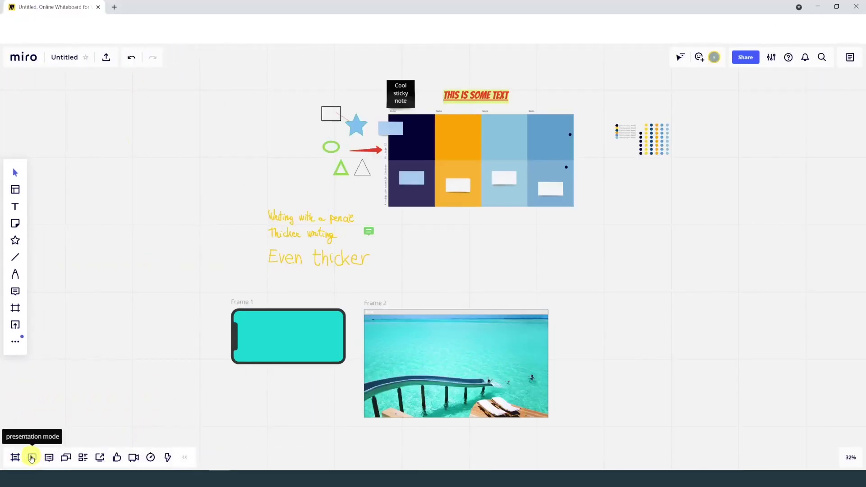
left_click(32, 458)
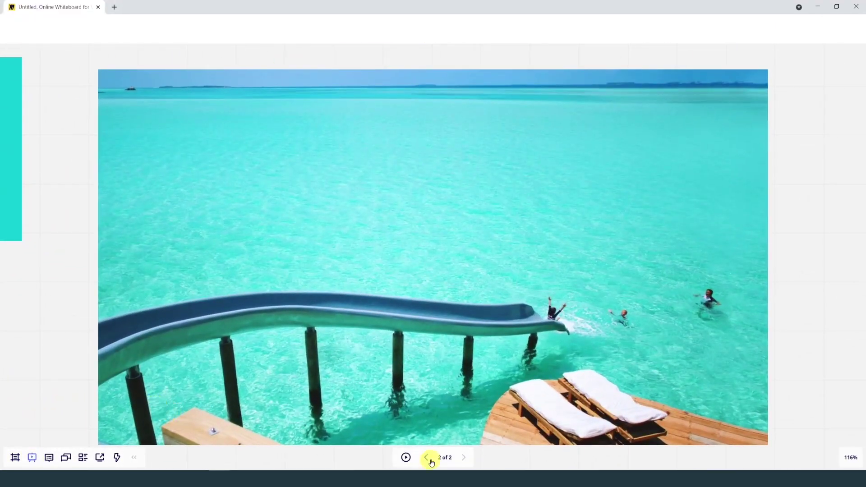
left_click(401, 459)
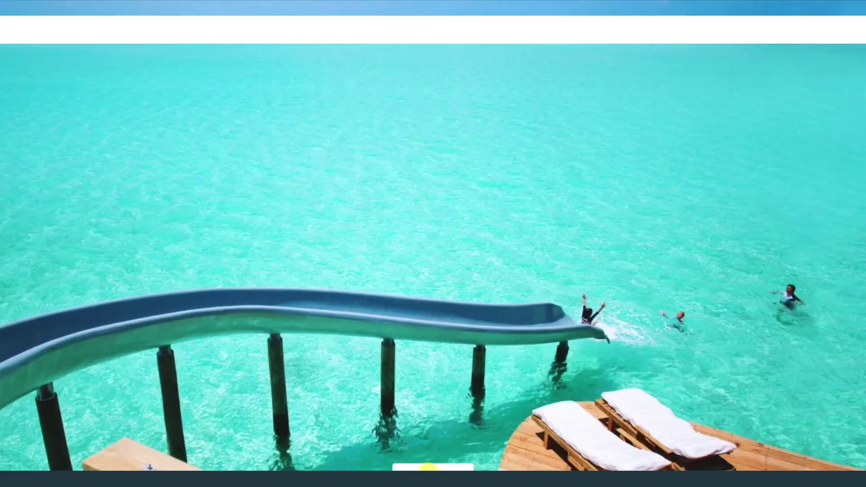
left_click(428, 469)
left_click(457, 470)
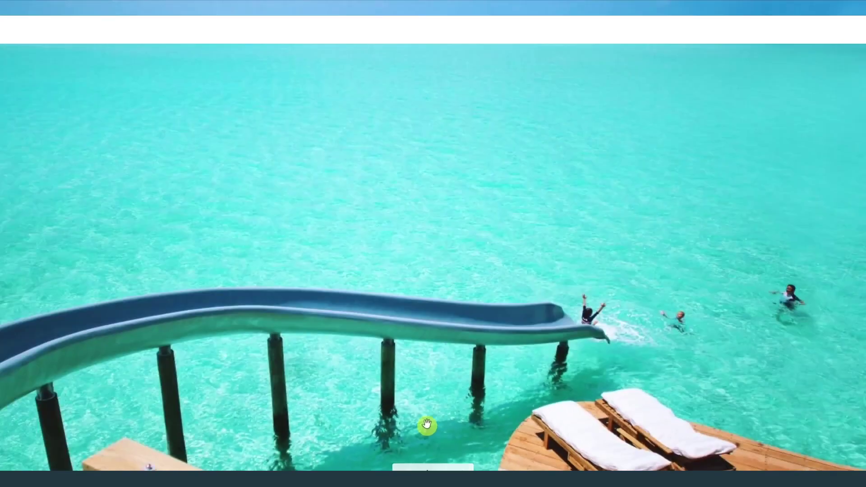
key("Escape")
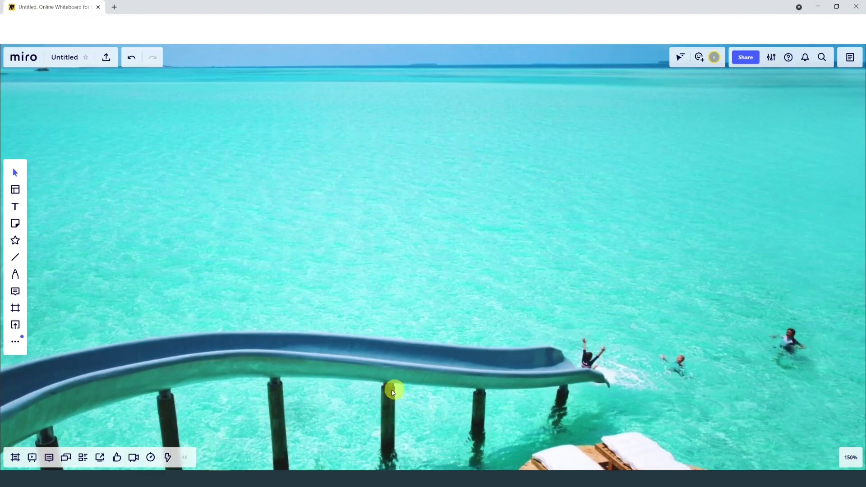
scroll(392, 391, "down", 10)
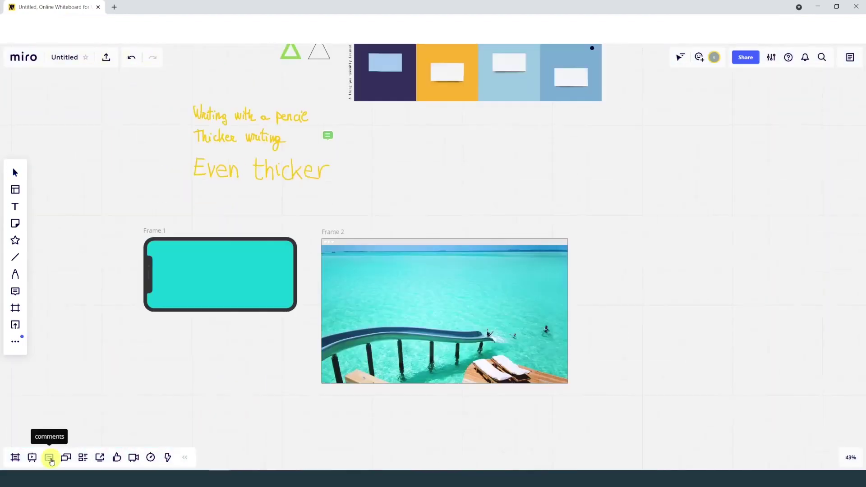
Filter the comments to notes, then send 'welcome to this board' in the board chat
left_click(49, 457)
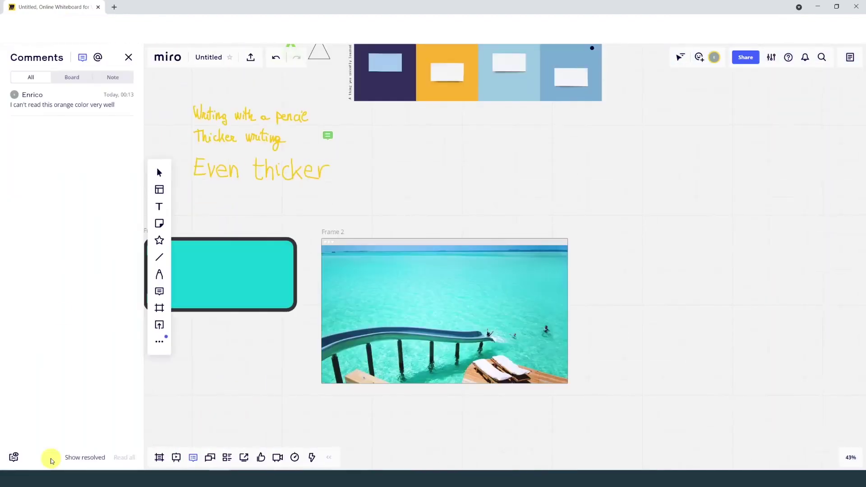
left_click(113, 77)
left_click(209, 457)
left_click(81, 460)
type("welcome to this board")
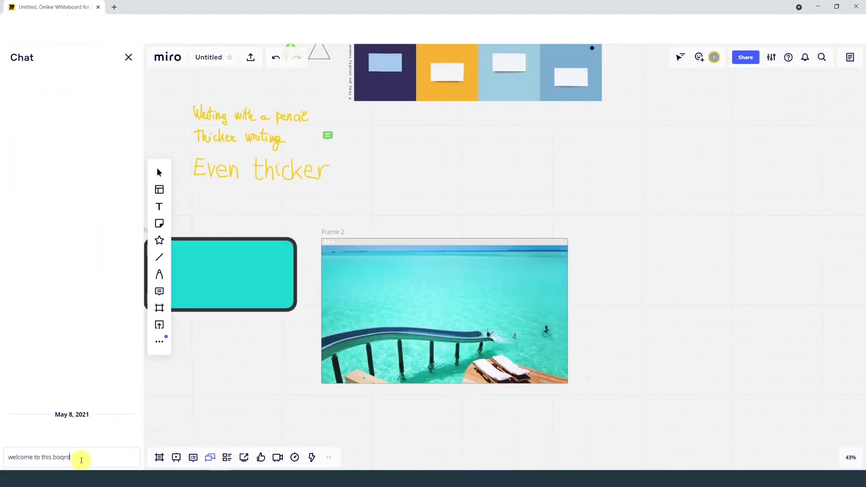
key("Return")
Start and end a screen-sharing session, then try voting and view the activity history
left_click(226, 457)
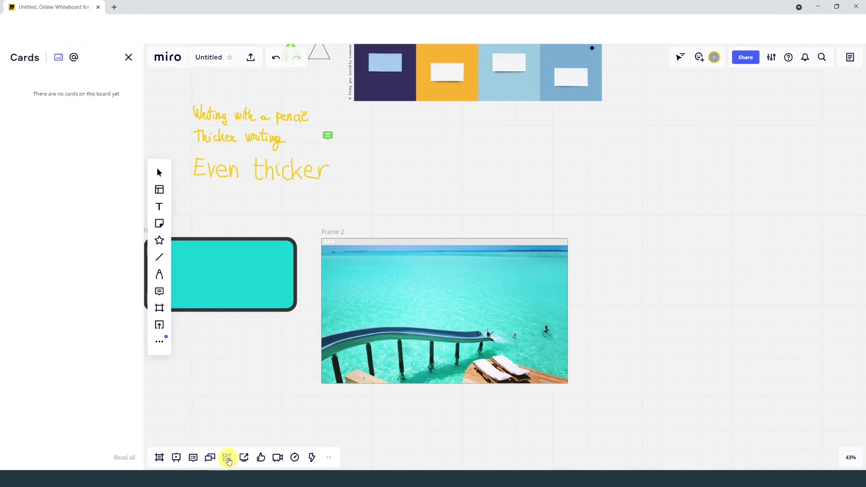
left_click(244, 458)
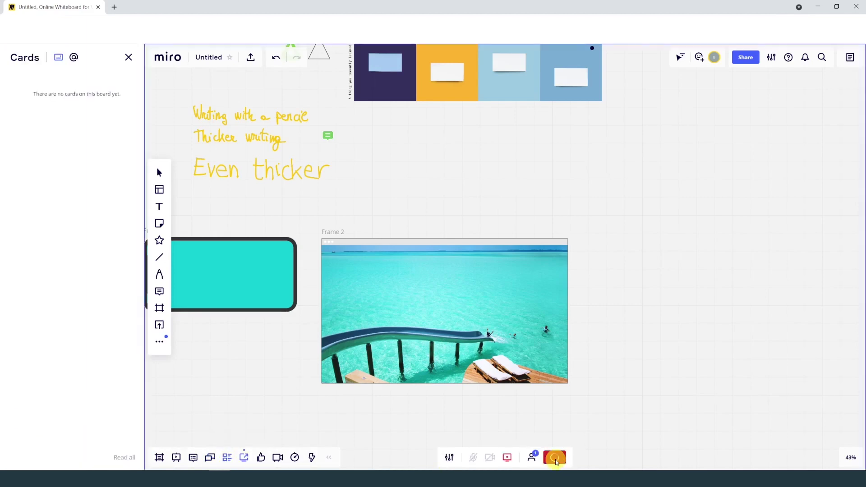
left_click(128, 57)
left_click(376, 458)
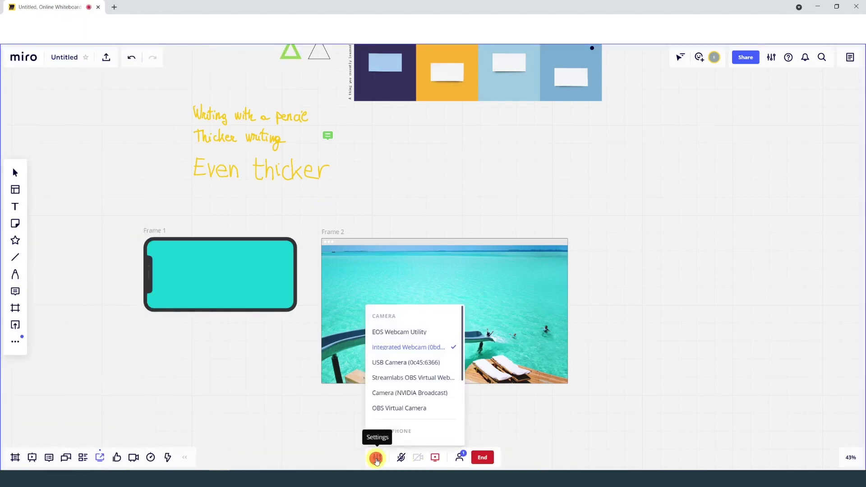
left_click(478, 457)
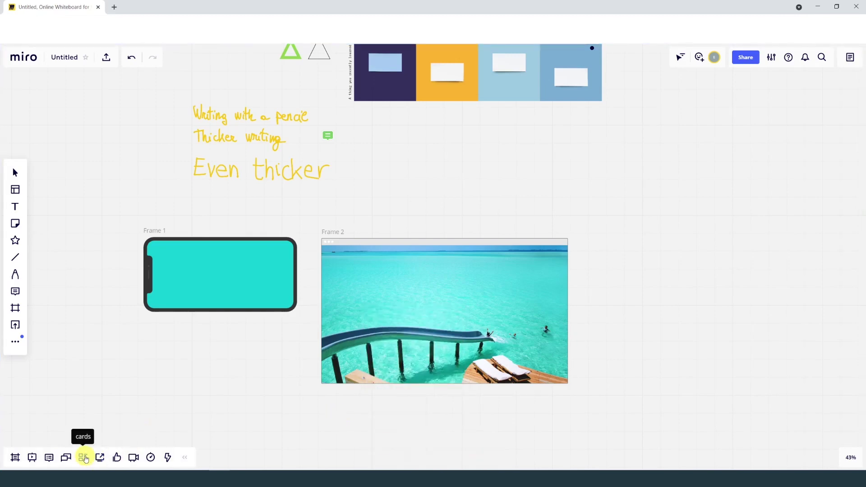
left_click(118, 457)
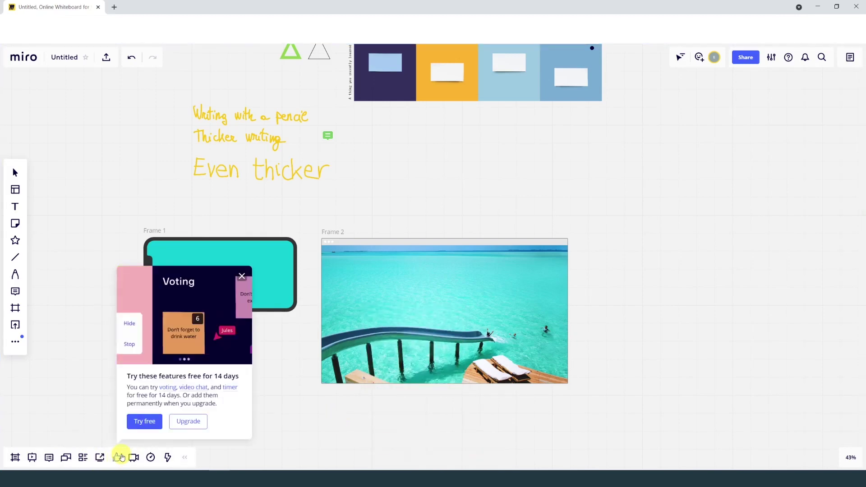
left_click(150, 457)
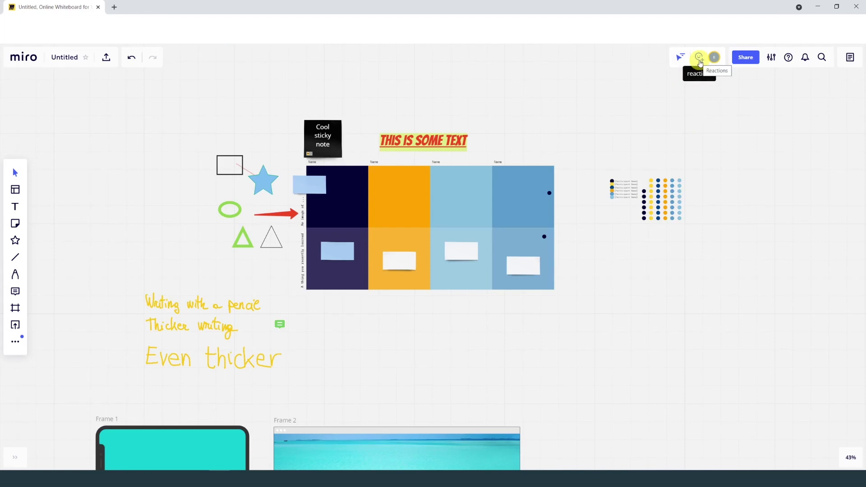
Send heart, thumbs-up and party emoji reactions to the board
left_click(699, 57)
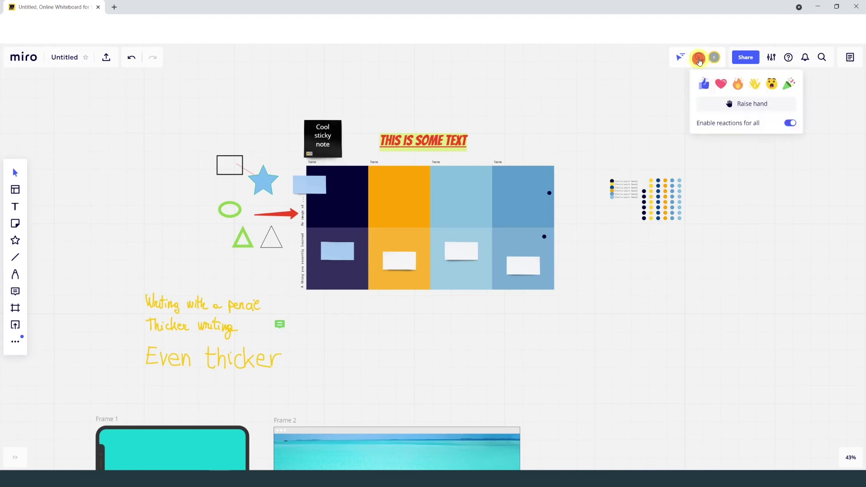
left_click(702, 84)
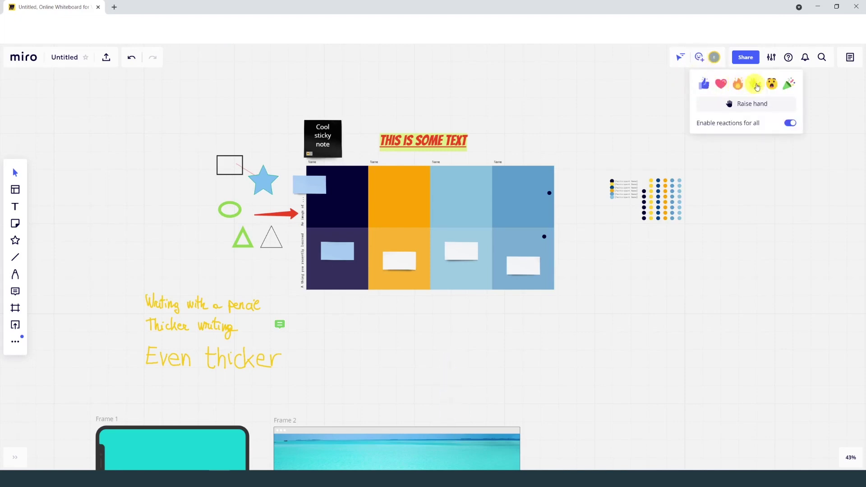
left_click(785, 85)
left_click(770, 59)
left_click(711, 60)
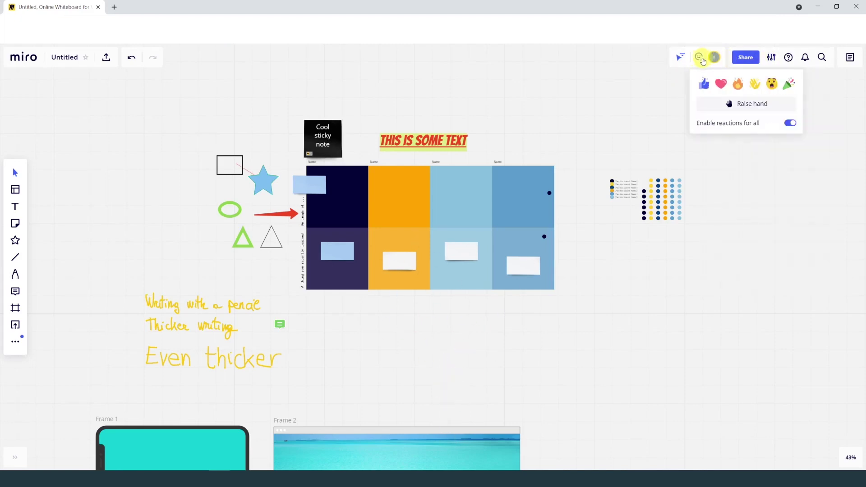
Raise and lower a hand, then start inviting people via Share
left_click(753, 107)
left_click(754, 109)
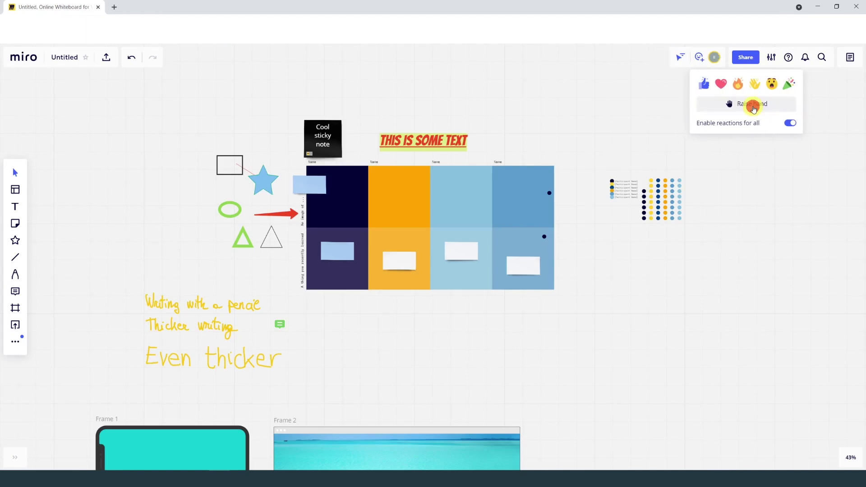
left_click(745, 58)
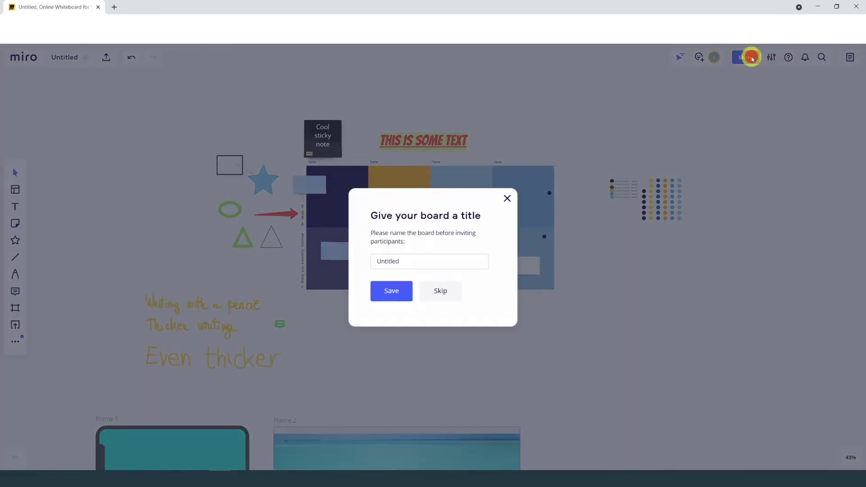
Dismiss the board-title prompt and sharing, then browse Settings' Apps & Integrations catalogue
left_click(507, 199)
key("Escape")
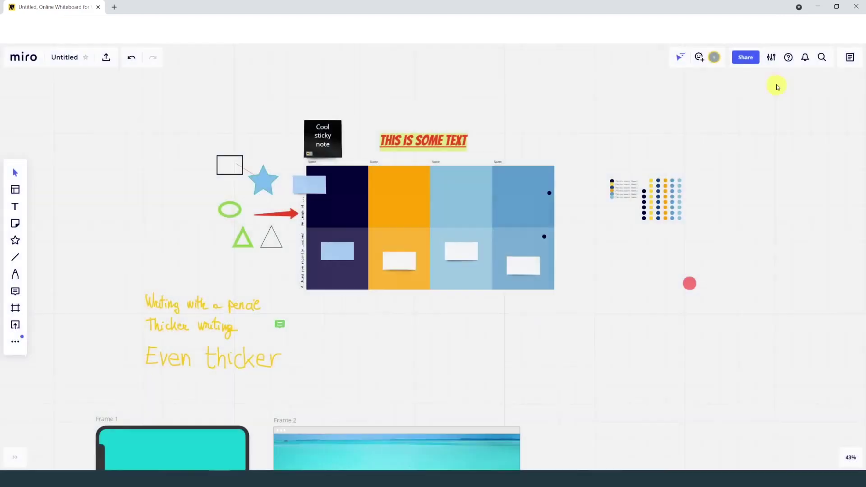
left_click(771, 57)
left_click(783, 240)
scroll(451, 203, "down", 15)
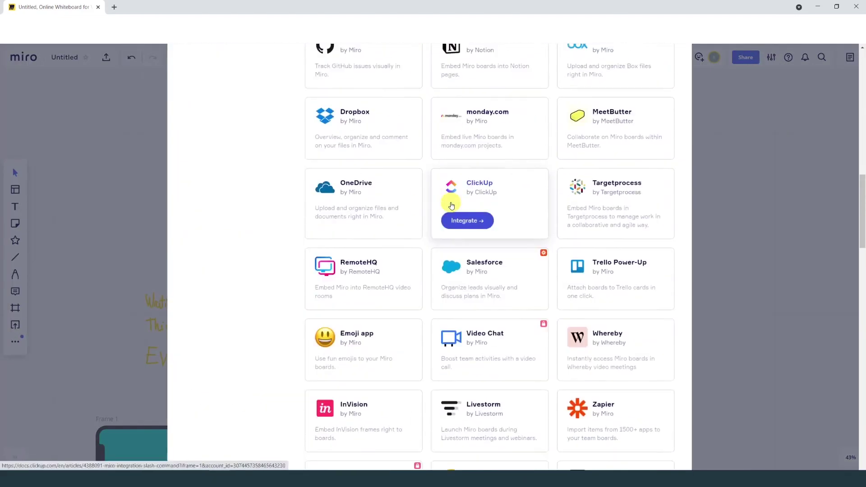
left_click(786, 87)
Check the notifications and export options, then return to the boards dashboard
left_click(805, 57)
left_click(851, 65)
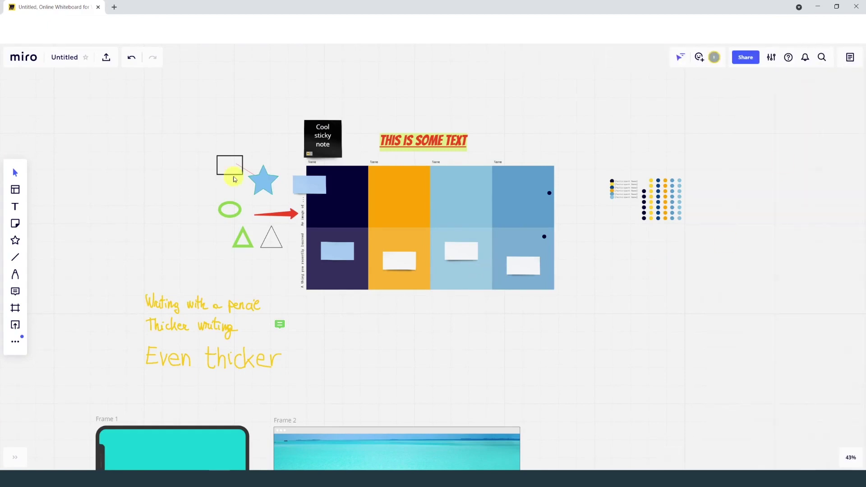
left_click(106, 58)
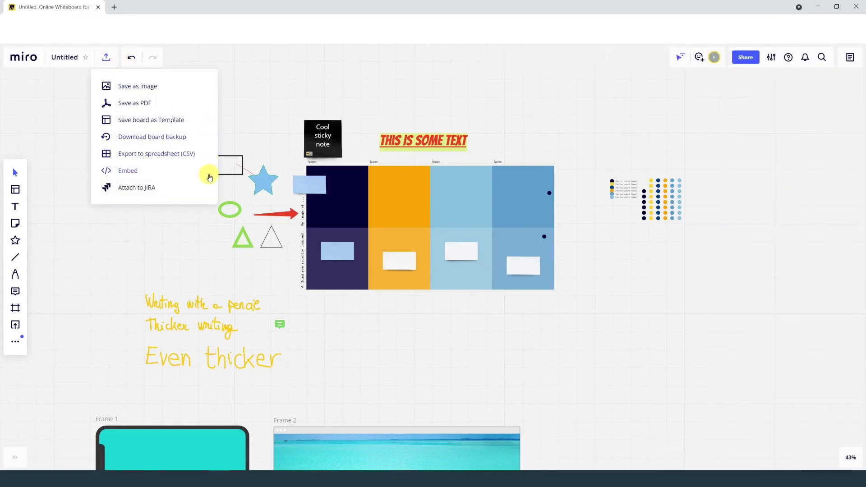
left_click(850, 57)
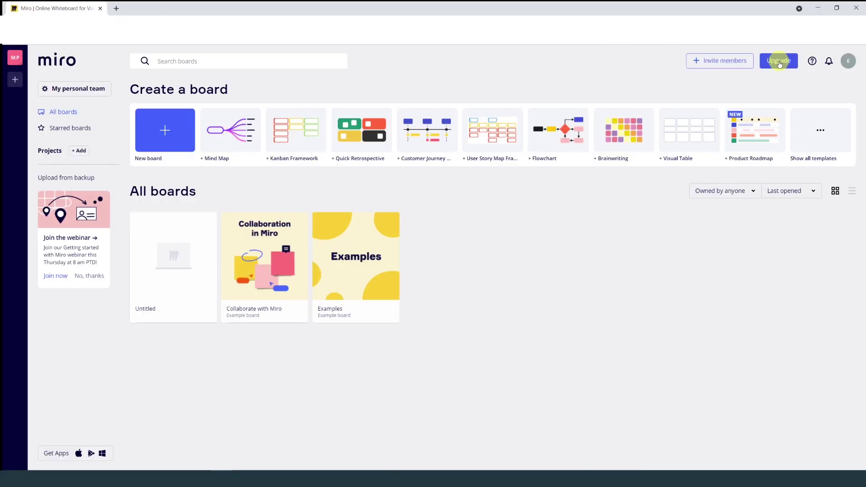
Open the Upgrade dialog comparing Free $0, Team $16, Business $320 and Enterprise plans
left_click(779, 62)
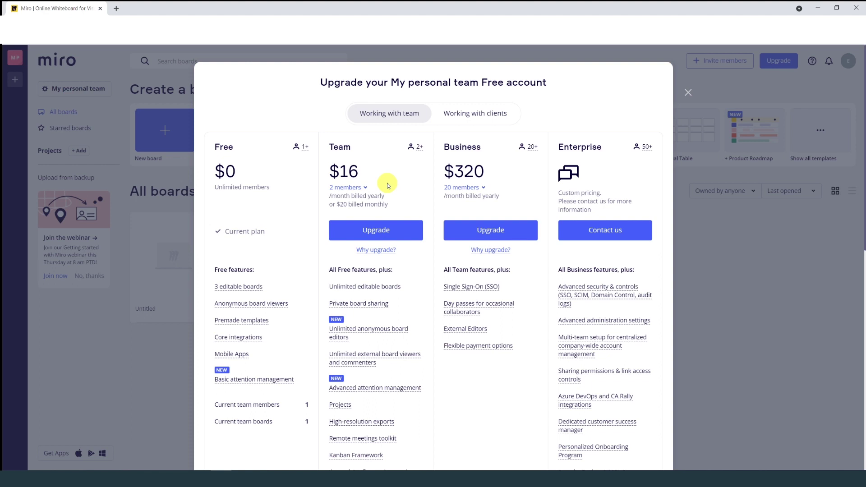
Price the Team plan for 4 members, then for 10 members ($80)
left_click(353, 189)
left_click(354, 234)
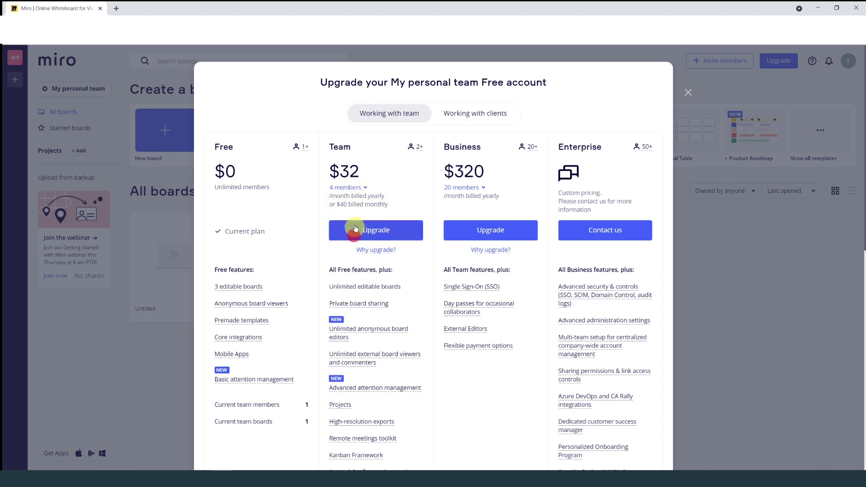
left_click(353, 188)
left_click(352, 325)
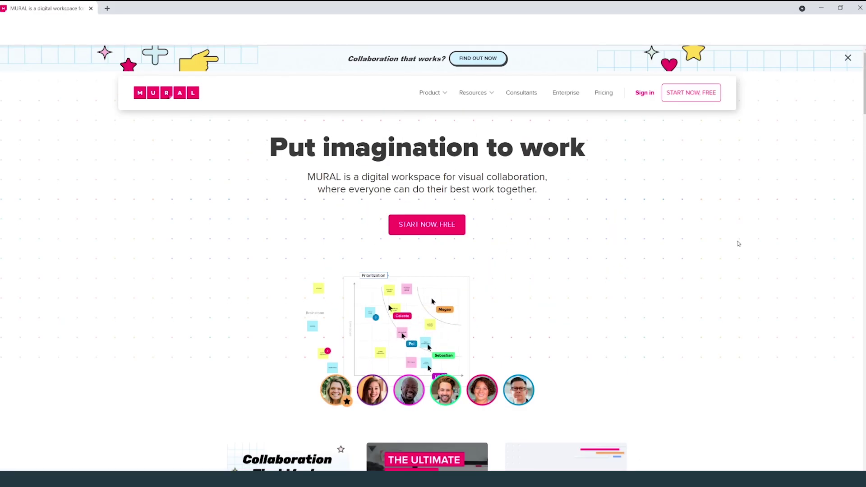
Create a new mural from the Blank mural template, opening an Untitled mural board
scroll(738, 243, "down", 3)
scroll(738, 243, "down", 2)
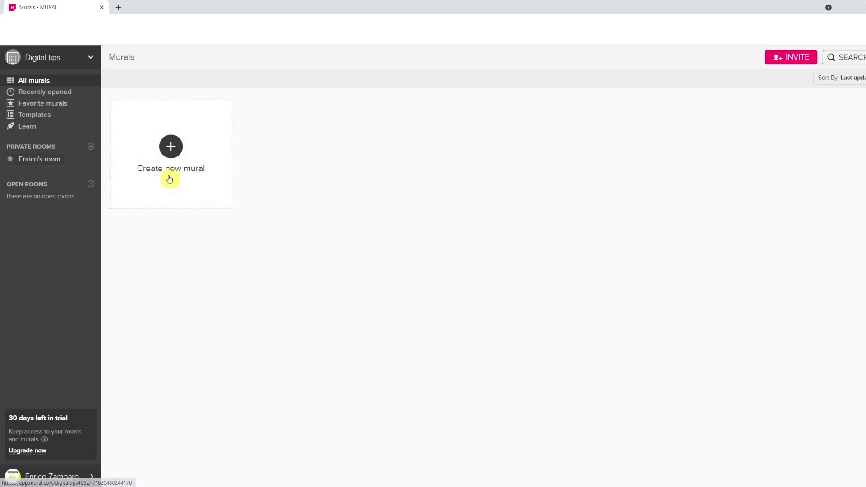
left_click(171, 147)
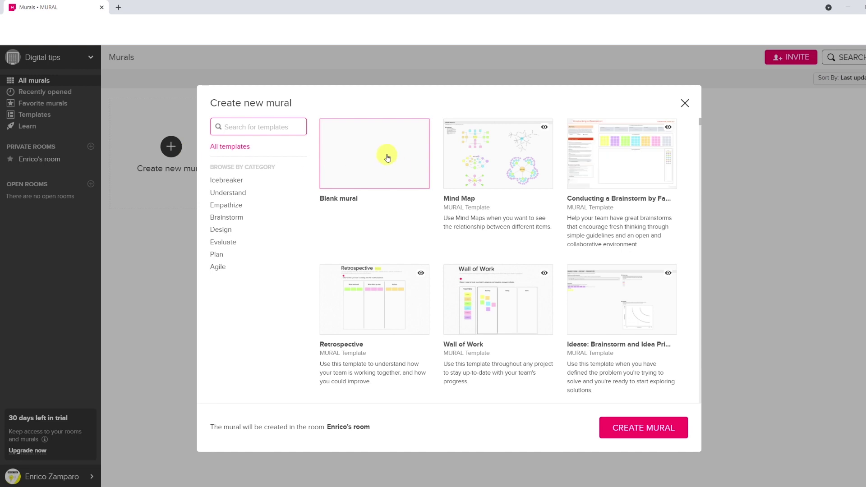
left_click(386, 157)
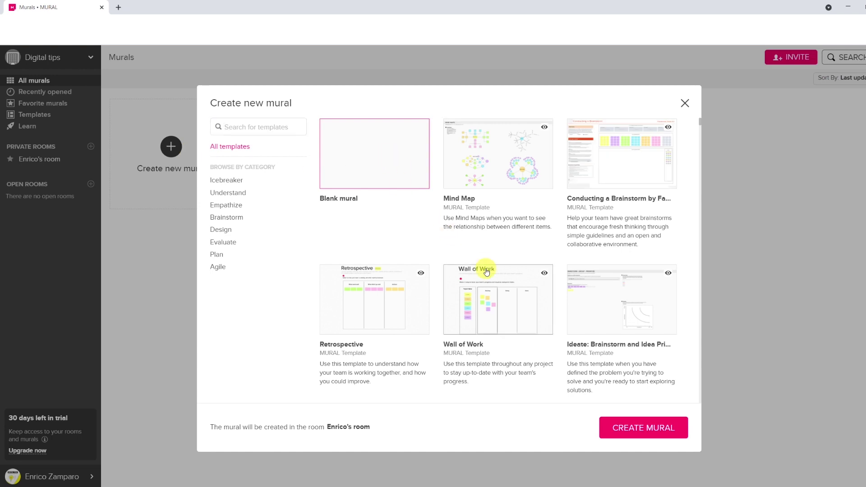
left_click(658, 426)
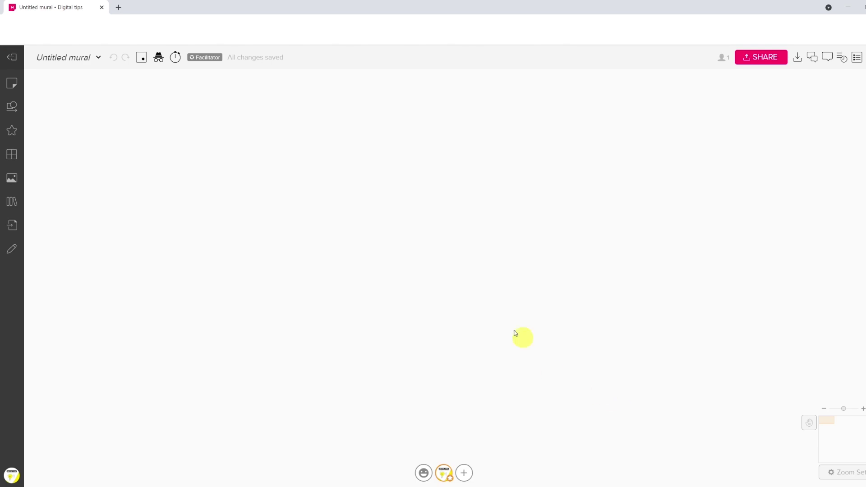
Pan and scroll around the empty Untitled mural canvas
scroll(477, 271, "down", 5)
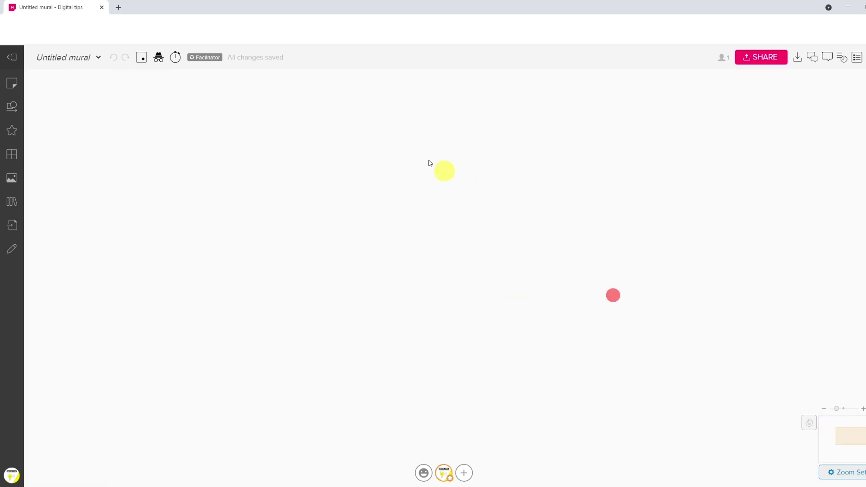
left_click_drag(662, 207, 298, 203)
left_click_drag(415, 228, 421, 143)
left_click_drag(381, 269, 428, 151)
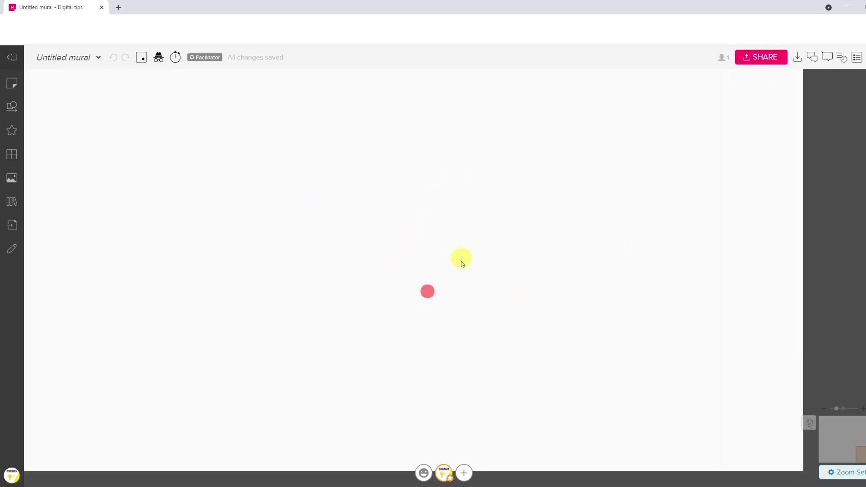
scroll(458, 203, "down", 3)
scroll(661, 409, "up", 4)
scroll(564, 437, "up", 2)
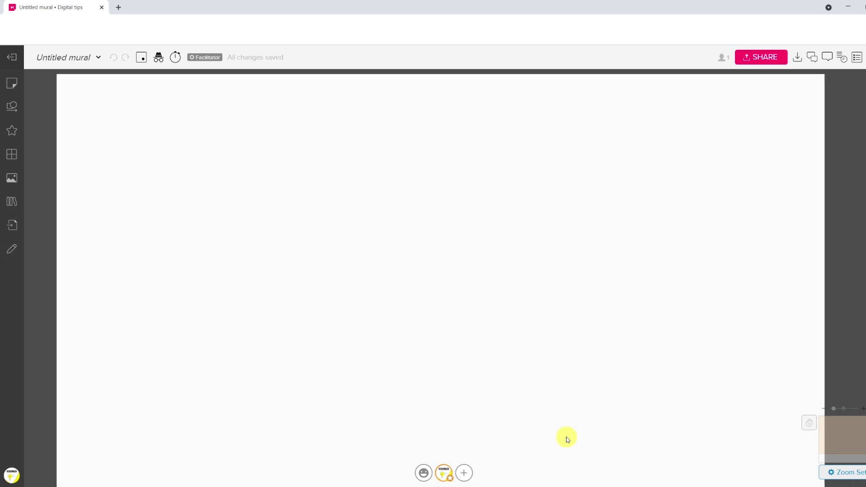
scroll(533, 344, "down", 2)
scroll(532, 357, "up", 2)
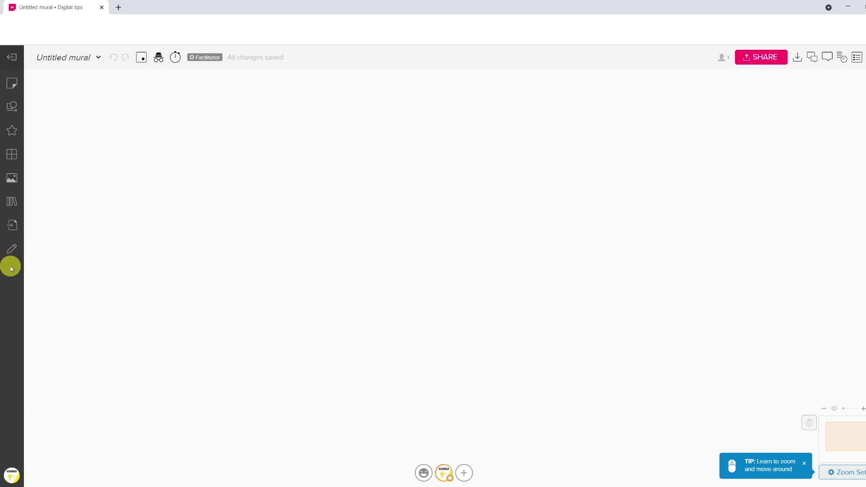
Add a 'Brainstorming' title text box and enlarge it twice
left_click(12, 83)
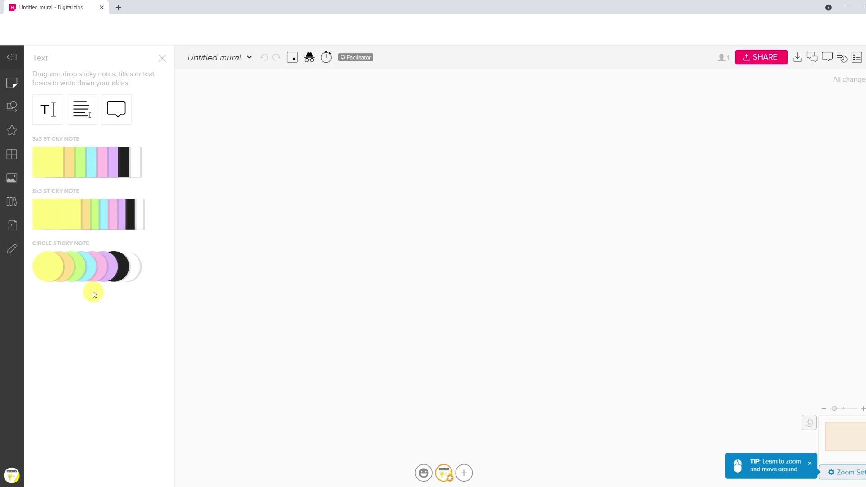
type("Brainstorming")
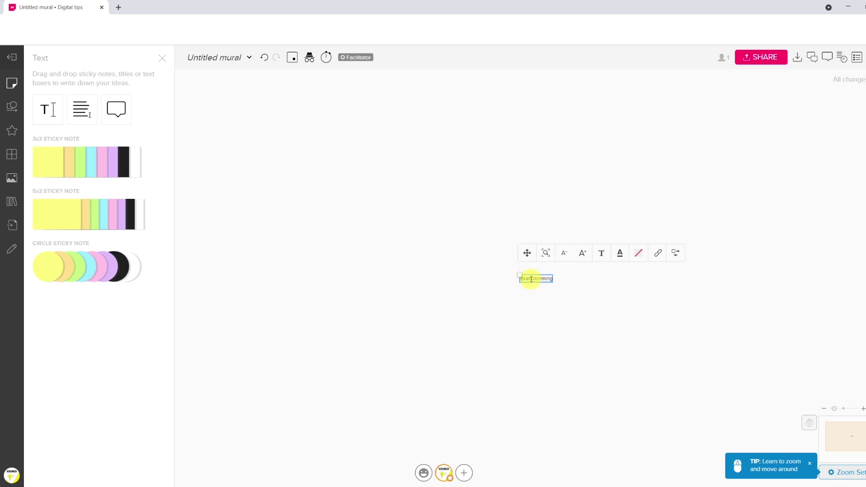
left_click(582, 252)
left_click(582, 253)
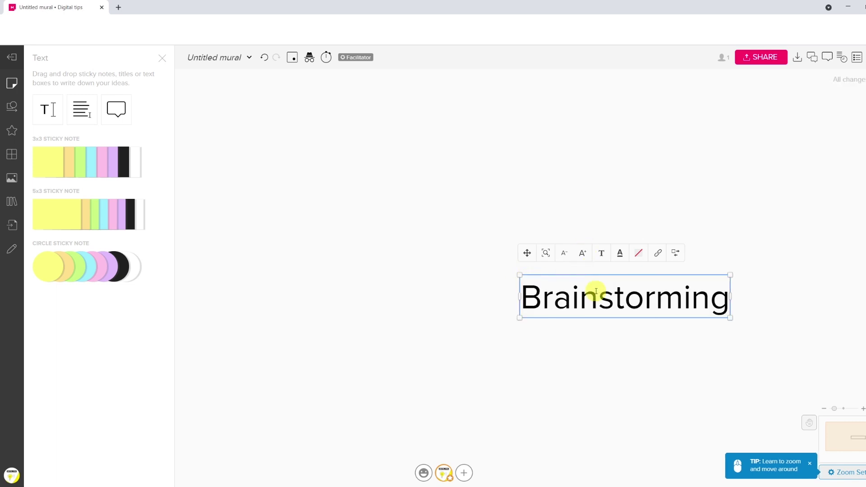
left_click(545, 253)
Set the Brainstorming title to the Marker Felt font in red
left_click(265, 184)
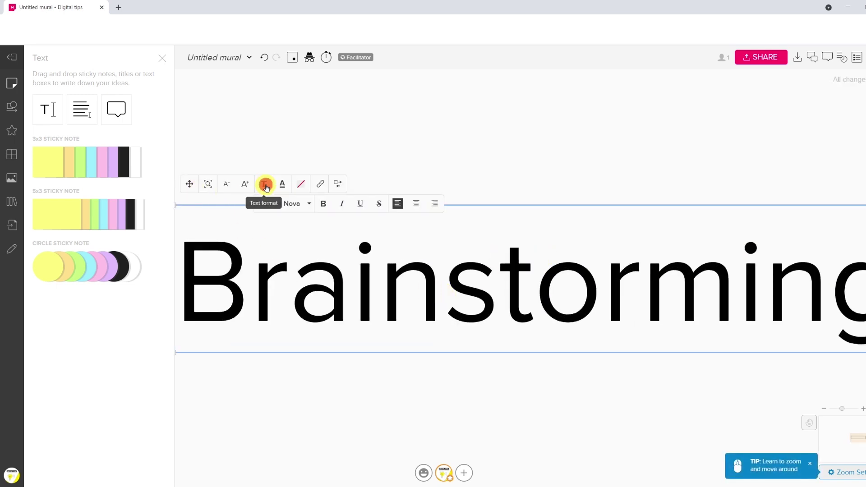
left_click(321, 217)
left_click(297, 281)
left_click(298, 198)
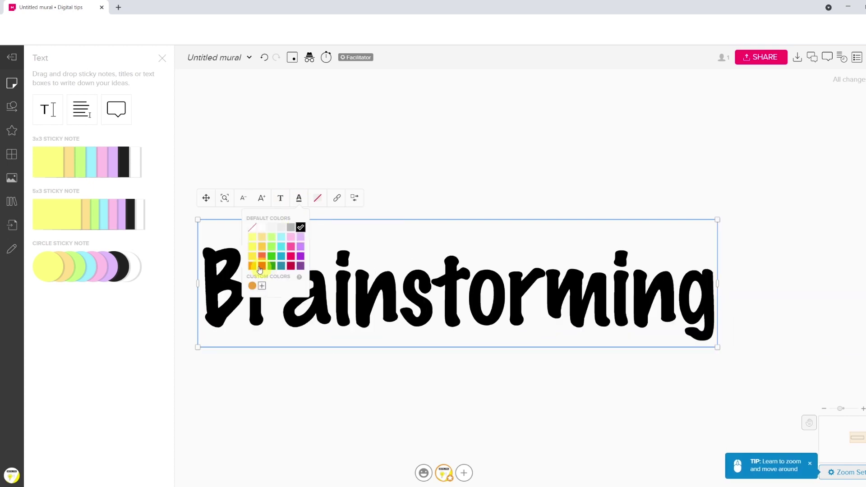
left_click(261, 267)
left_click(299, 199)
left_click_drag(201, 274, 715, 302)
left_click(298, 198)
left_click(262, 266)
Give the Brainstorming banner a green background
left_click(417, 190)
left_click(426, 270)
left_click(300, 198)
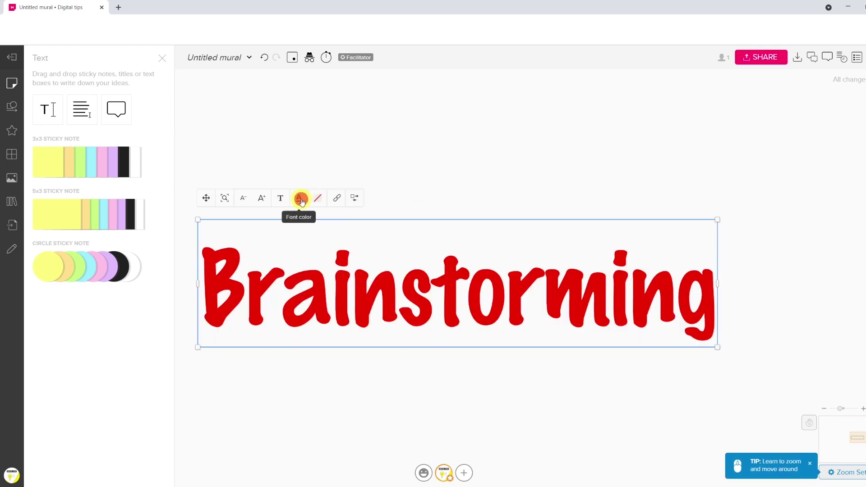
left_click(318, 199)
left_click(292, 256)
left_click(516, 116)
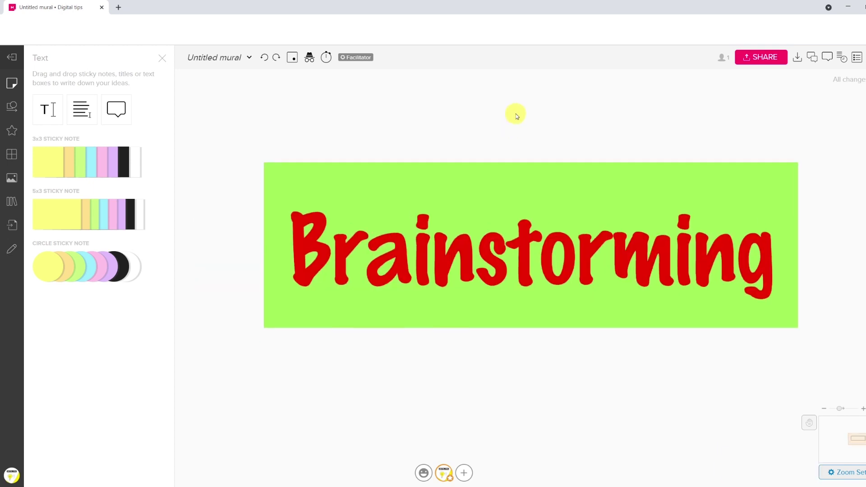
Add the subtitle 'During this session we will brainstorm', enlarged on one line below the banner
left_click_drag(82, 110, 503, 374)
type("During this session we will brainstorm")
left_click(541, 353)
left_click(541, 353)
left_click_drag(564, 390, 795, 383)
left_click_drag(622, 384, 536, 345)
Pin a comment 'Remember to change the font' beside the subtitle
left_click_drag(116, 110, 387, 350)
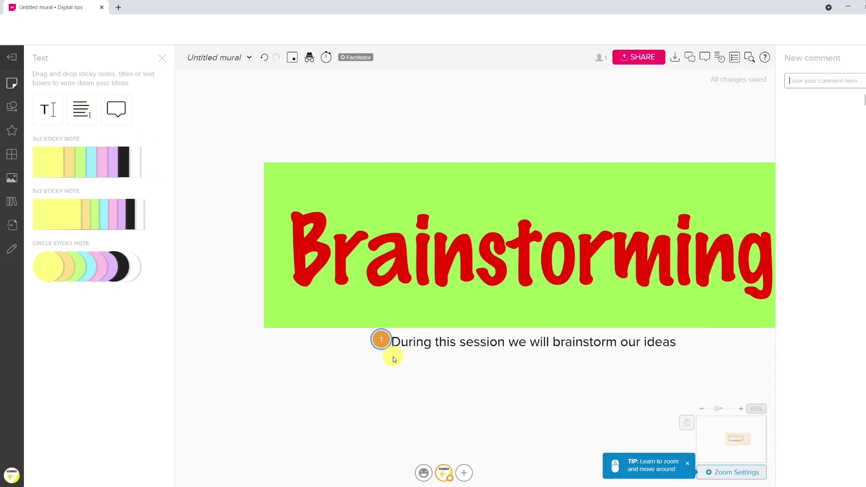
left_click(830, 80)
type("Remember to change the font")
key("Return")
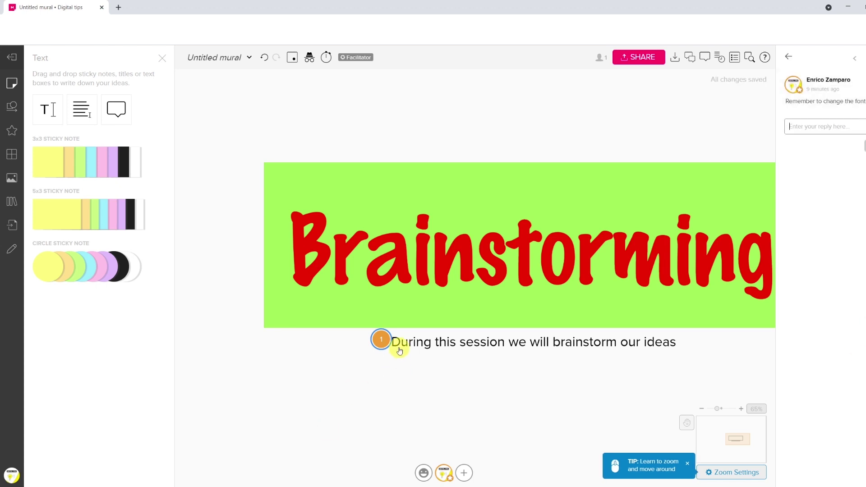
Pin a comment 'Shall we change the background color?' on the banner
left_click_drag(116, 109, 266, 176)
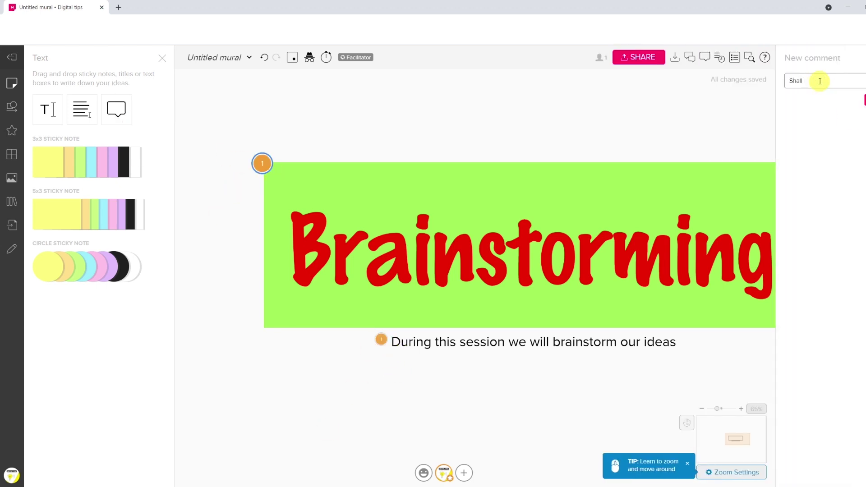
left_click(819, 81)
type("Shall we change the background color?")
key("Return")
Reply 'Yes sure we will' in the font comment thread and place a yellow circle note
left_click(381, 339)
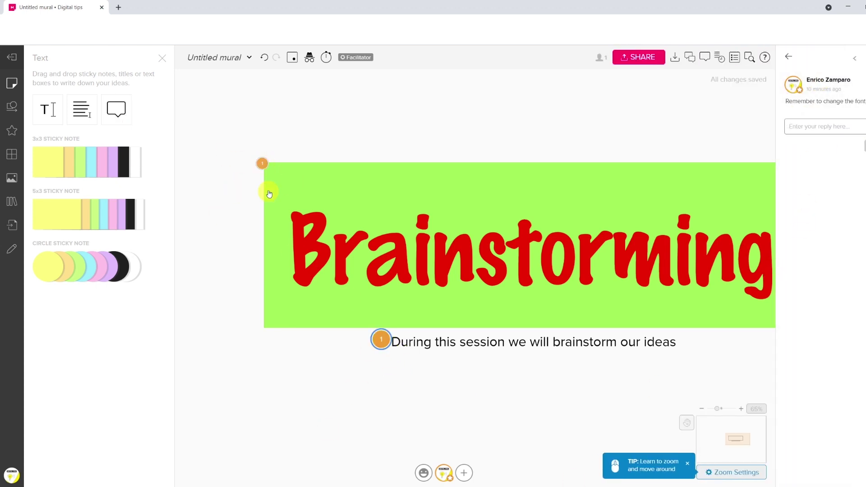
left_click(263, 164)
left_click(381, 341)
left_click(813, 130)
type("Yes sure we will")
key("Return")
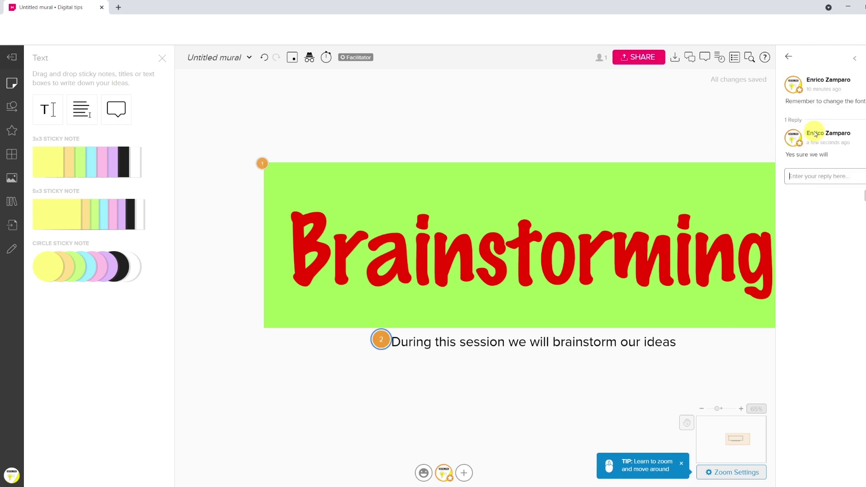
left_click(381, 445)
left_click_drag(48, 267, 296, 388)
Style the Idea 1 note with bigger text, pink fill and a circle shape without border
double_click(305, 397)
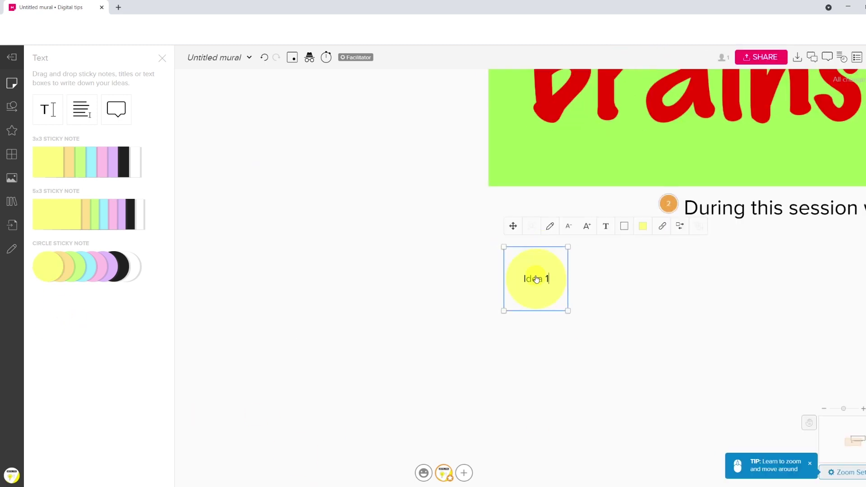
left_click(588, 226)
left_click(623, 226)
left_click(642, 226)
left_click(641, 273)
left_click(680, 226)
left_click(722, 289)
left_click(699, 226)
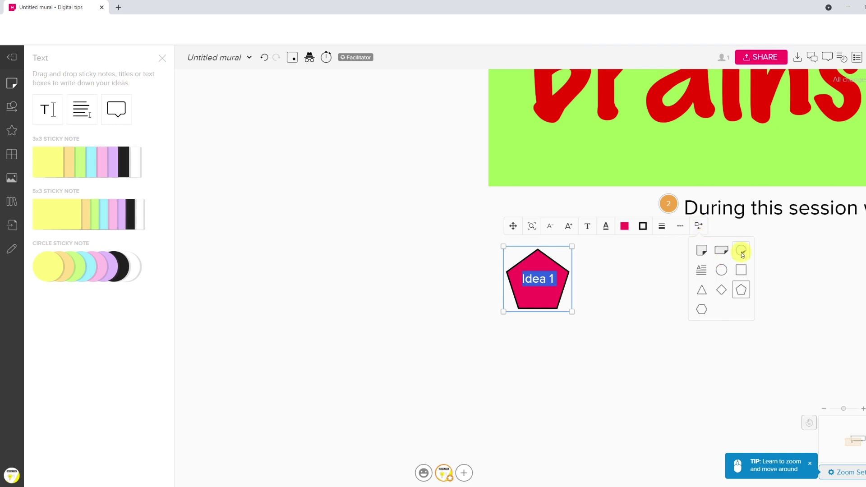
left_click(740, 251)
left_click(678, 226)
left_click(683, 250)
left_click(624, 227)
left_click(679, 226)
left_click(721, 250)
Add a purple circle 'Idea 2' and a yellow 'Idea 3' note, arranging all three
left_click_drag(112, 268, 611, 267)
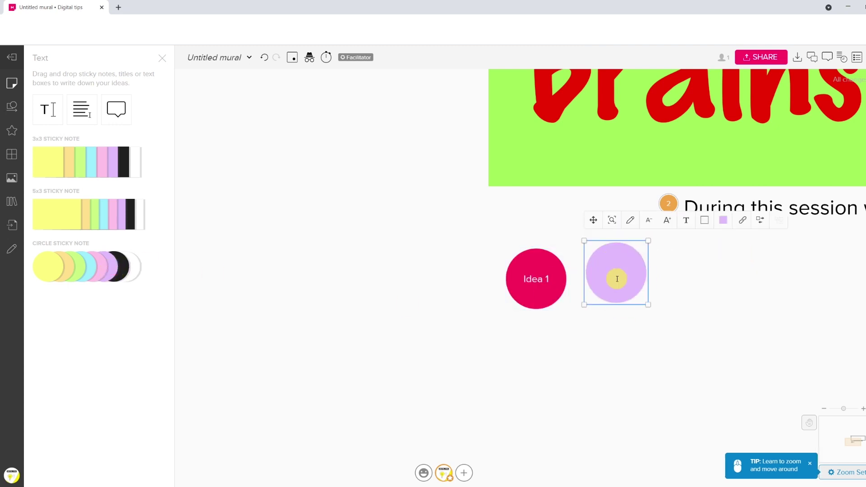
type("Idea 2")
left_click_drag(48, 213, 535, 332)
type("Idea 3")
left_click(11, 106)
left_click_drag(540, 280, 475, 269)
left_click_drag(615, 277, 677, 287)
left_click_drag(566, 345, 571, 408)
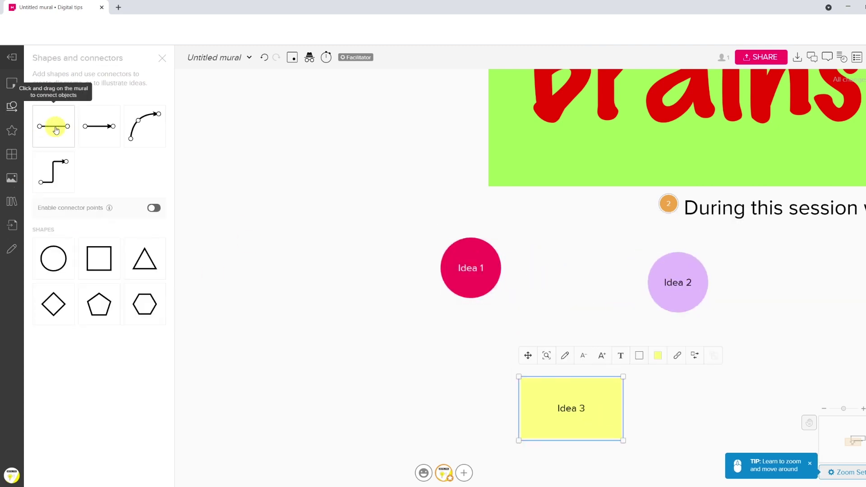
Connect Idea 1 to Idea 2 with a line and draw an arrow from Idea 2 to Idea 3
left_click_drag(54, 127, 490, 271)
left_click_drag(491, 270, 679, 288)
left_click_drag(464, 285, 436, 322)
left_click_drag(682, 292, 592, 265)
left_click_drag(453, 324, 412, 394)
mouse_move(590, 271)
left_mouse_down()
mouse_move(573, 280)
mouse_move(566, 395)
left_mouse_up()
Draw a curved connector from Idea 1 to Idea 3, bending it upward, and reposition the notes
left_click(106, 128)
left_click_drag(571, 409, 660, 388)
left_click(145, 124)
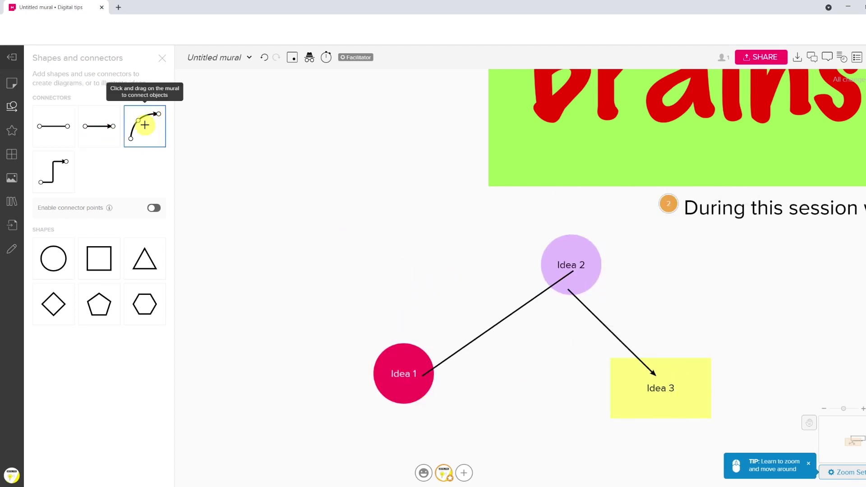
mouse_move(399, 362)
left_mouse_down()
mouse_move(427, 338)
mouse_move(622, 372)
left_mouse_up()
mouse_move(405, 342)
left_mouse_down()
mouse_move(551, 276)
mouse_move(559, 258)
left_mouse_up()
mouse_move(569, 271)
left_mouse_down()
mouse_move(569, 364)
mouse_move(571, 352)
left_mouse_up()
left_click_drag(570, 373, 547, 434)
left_click(518, 296)
left_click_drag(556, 350, 369, 139)
left_click_drag(495, 360, 442, 264)
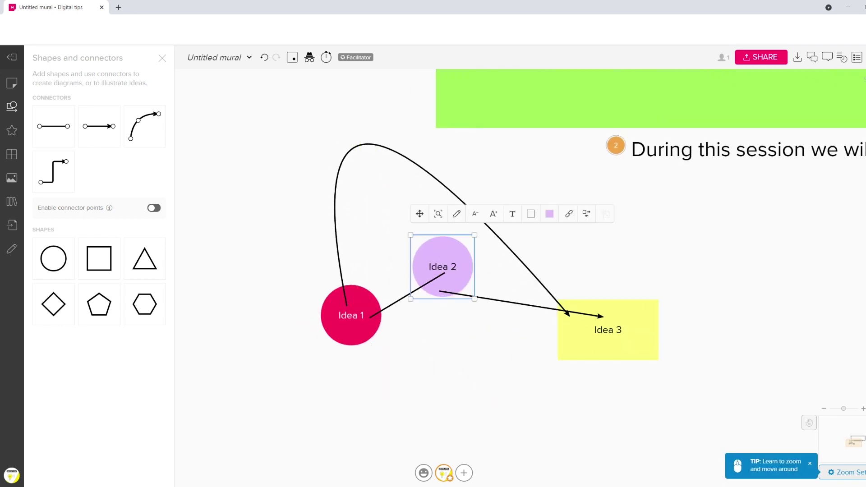
left_click_drag(607, 328, 670, 269)
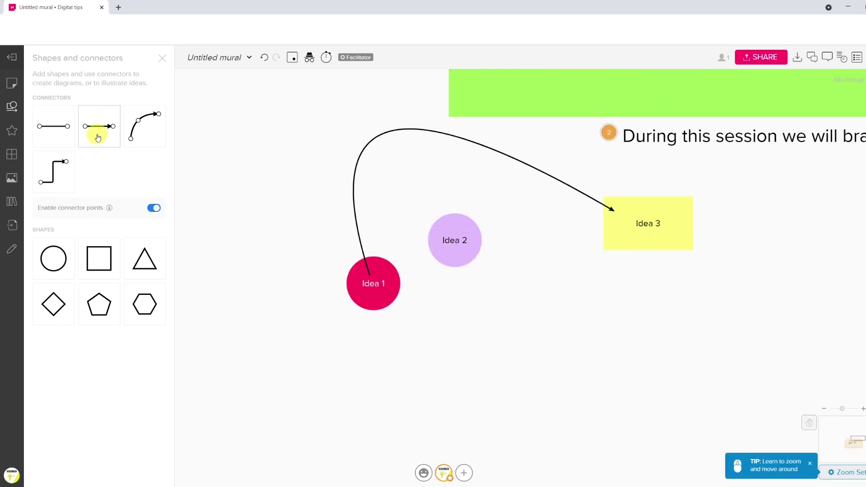
Add arrow connectors from Idea 1 down to Idea 2 and from Idea 2 to Idea 3
left_click_drag(98, 131, 371, 330)
left_click_drag(381, 291, 380, 339)
mouse_move(454, 251)
left_mouse_down()
mouse_move(433, 349)
mouse_move(380, 353)
mouse_move(386, 392)
mouse_move(619, 233)
left_mouse_up()
left_click(98, 131)
mouse_move(374, 378)
left_mouse_down()
mouse_move(442, 330)
mouse_move(434, 349)
left_mouse_up()
left_click(519, 449)
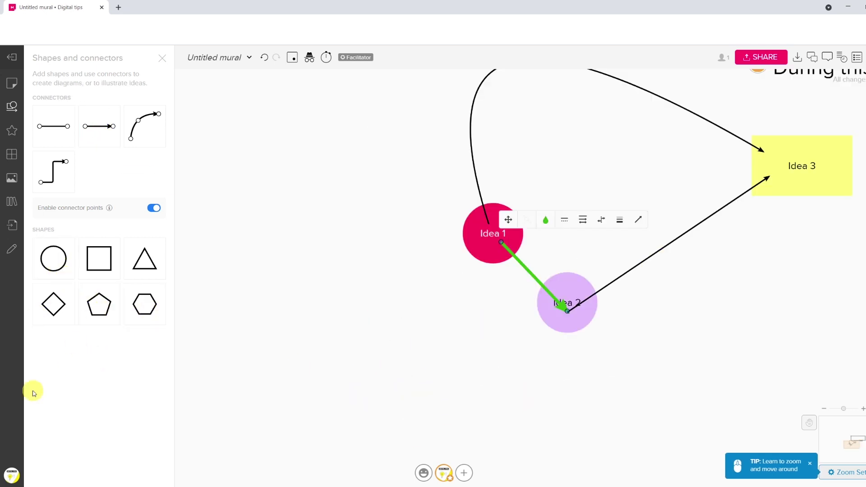
Place a bomb icon beside Idea 3 and a thumbs-up icon on the notes
left_click(12, 131)
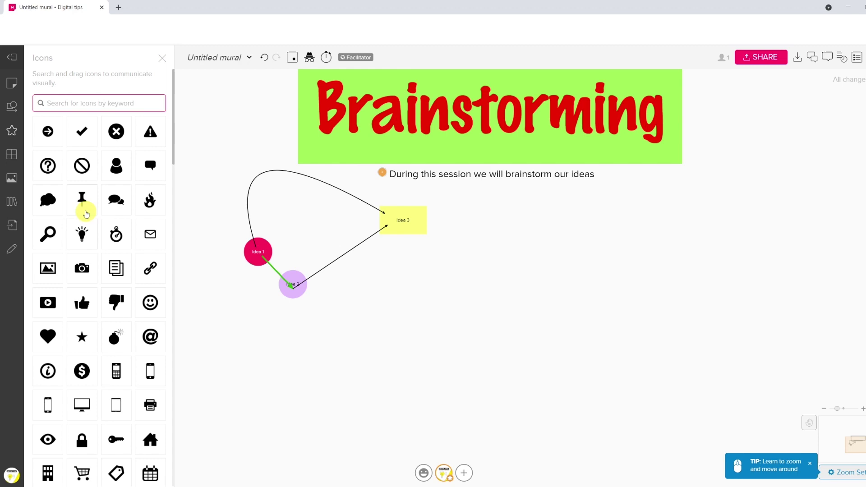
left_click_drag(115, 337, 419, 235)
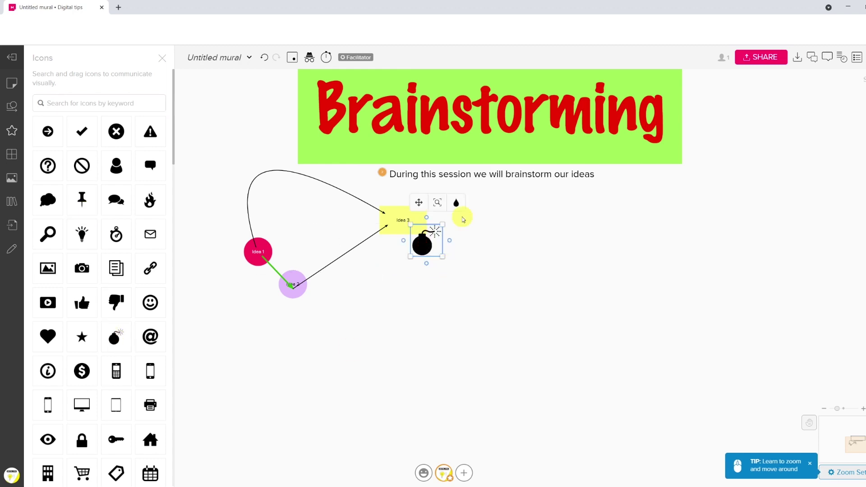
left_click(324, 267)
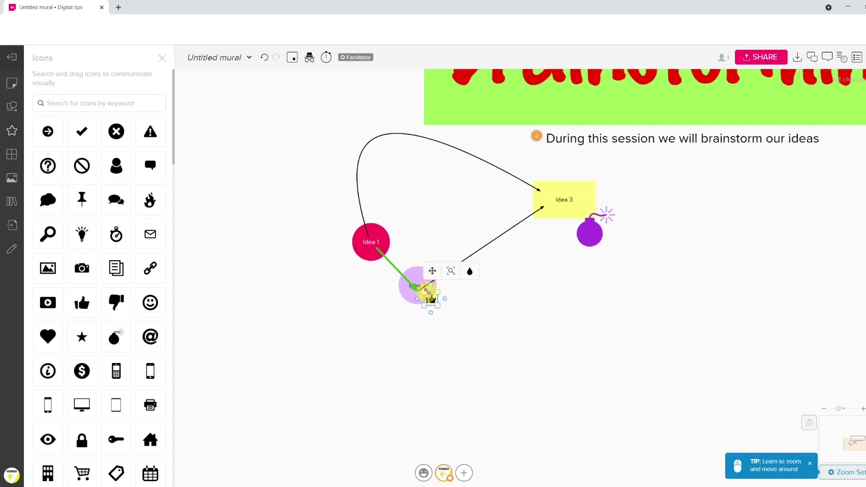
left_click(428, 295)
scroll(118, 333, "down", 20)
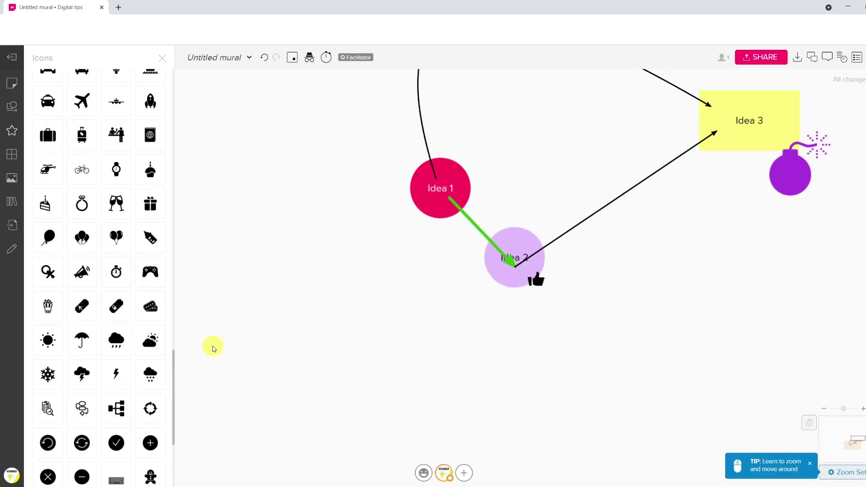
Add the Empathy Map 2 framework and move it right of the banner
left_click(12, 155)
scroll(125, 381, "down", 15)
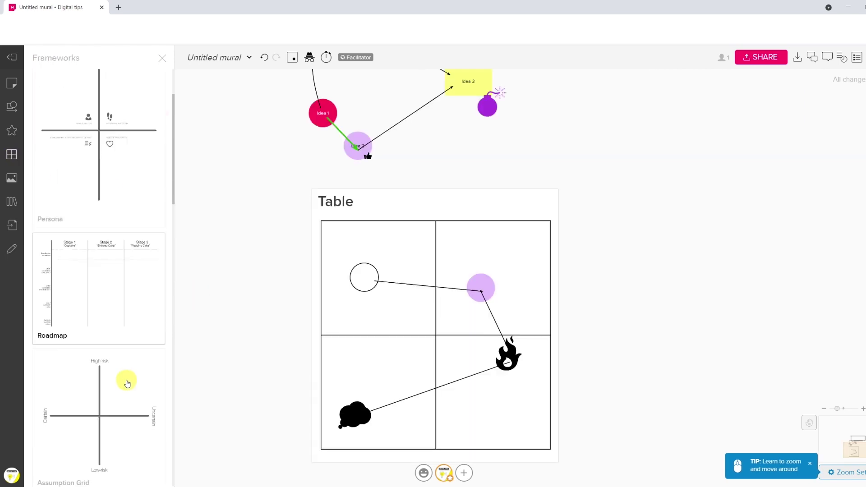
scroll(126, 380, "down", 10)
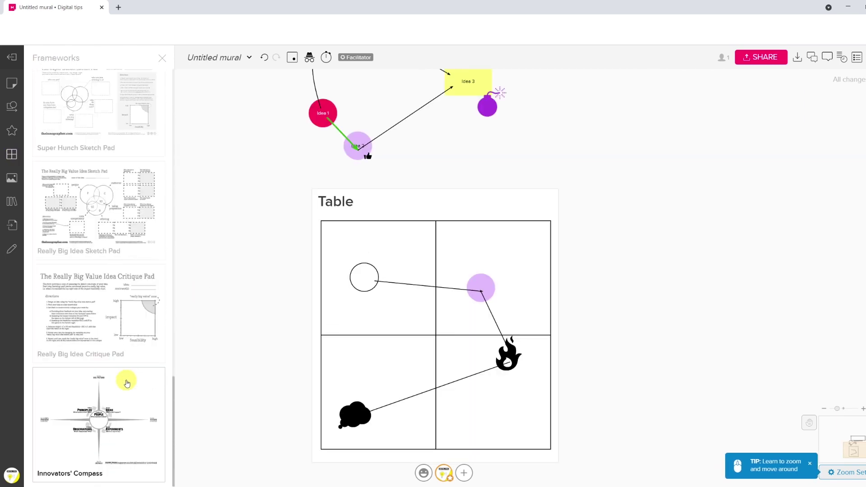
left_click(106, 284)
left_click_drag(583, 353, 635, 267)
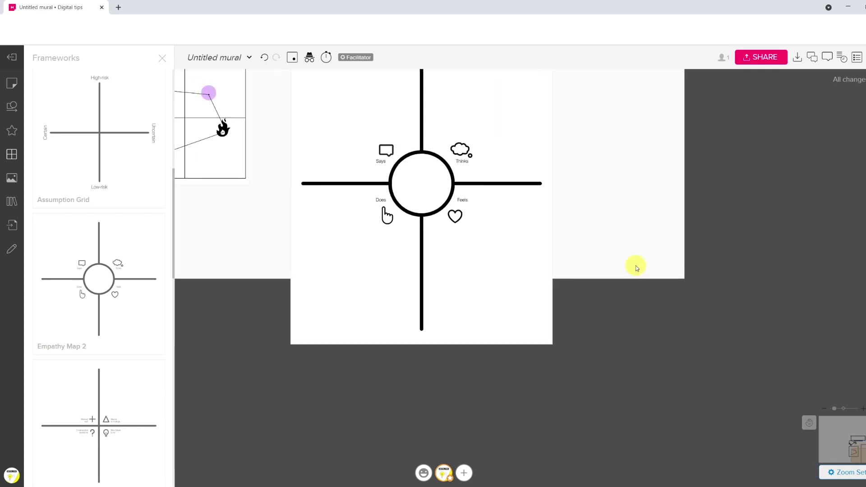
left_click_drag(599, 197, 638, 331)
left_click(364, 144)
left_click_drag(337, 119, 439, 145)
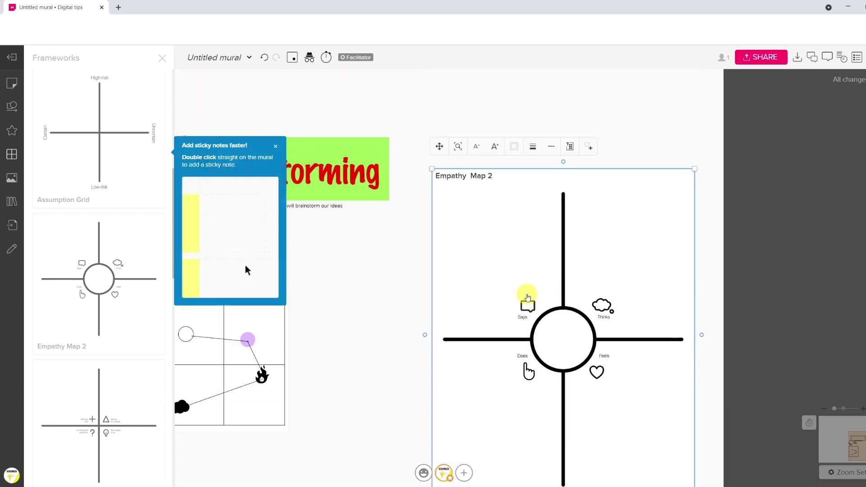
Enlarge the Empathy Map 2 title and add a slightly enlarged Business Model Canvas
left_click(495, 146)
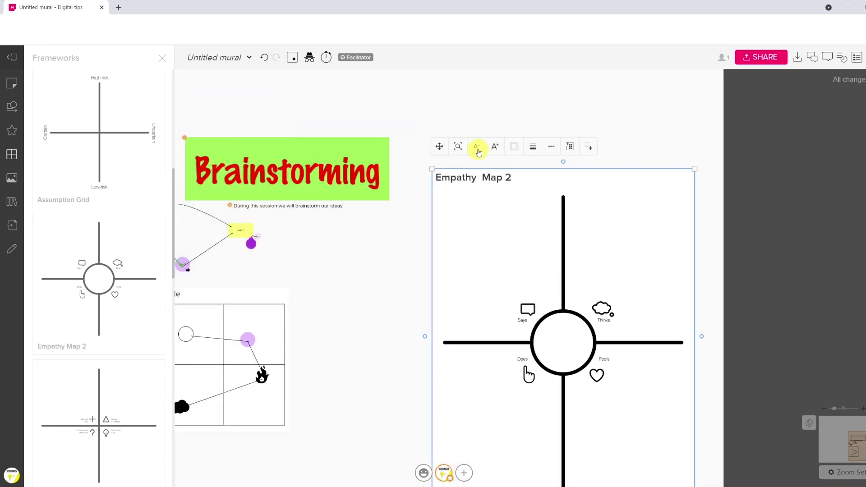
left_click(477, 148)
left_click(494, 147)
left_click(494, 148)
left_click_drag(95, 195, 508, 264)
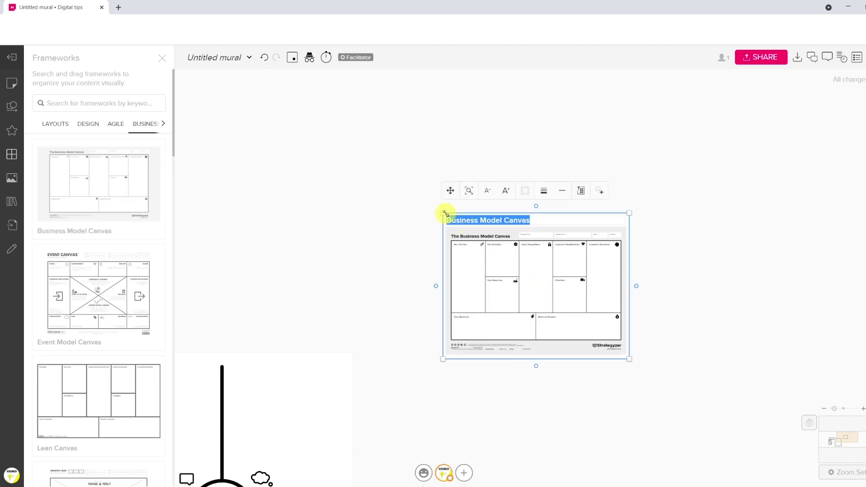
left_click_drag(628, 358, 678, 391)
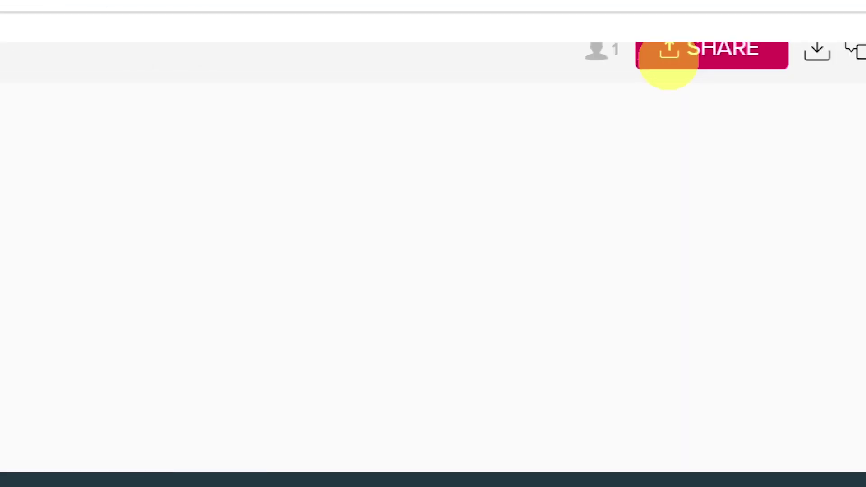
Confirm the Visitor Link gives Edit access to workspace members and anyone with the link
left_click(731, 47)
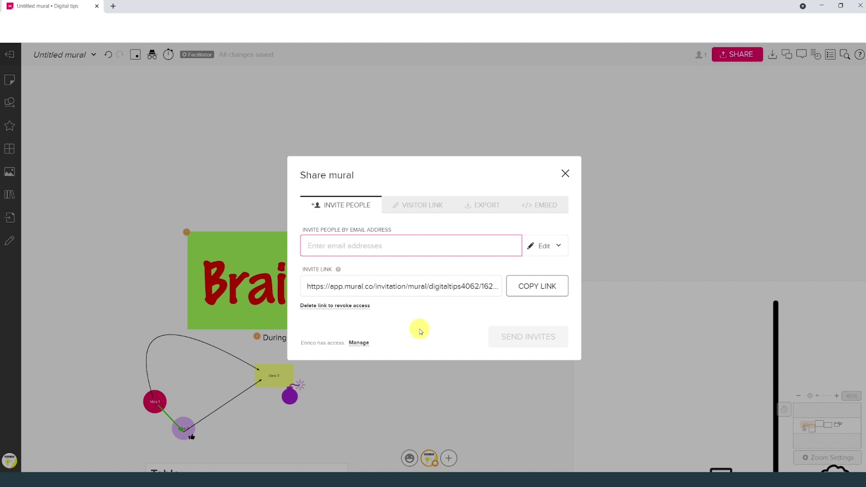
left_click(429, 209)
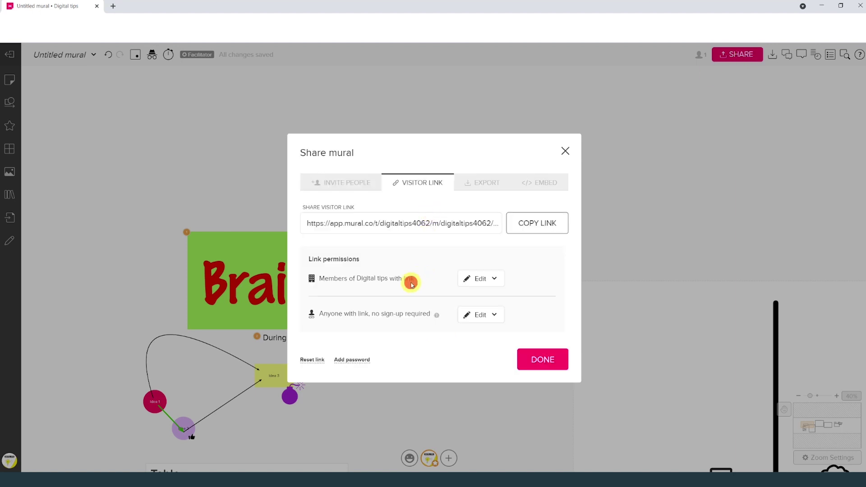
left_click(494, 278)
left_click(495, 316)
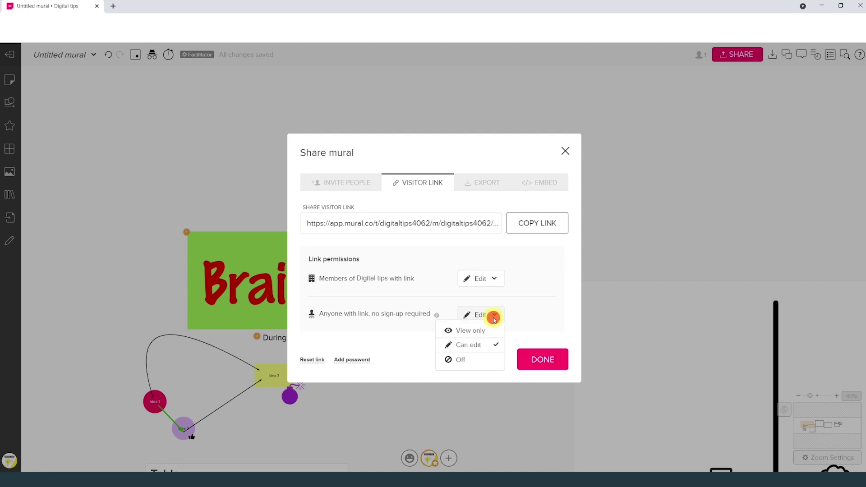
left_click(467, 344)
Review the Export options, the Comments panel with its first thread, and the Activity history
left_click(772, 54)
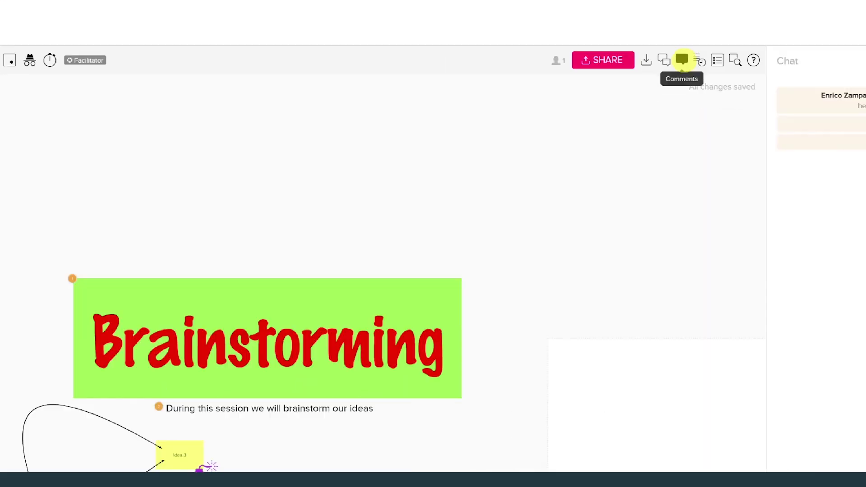
left_click(682, 54)
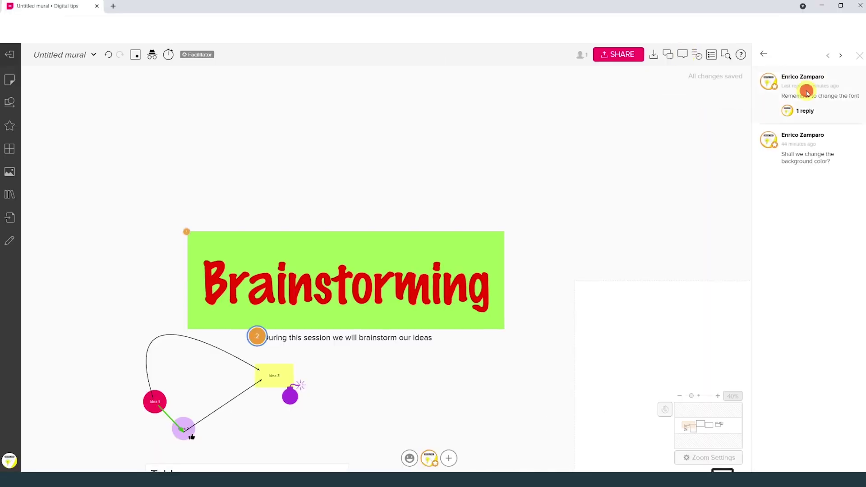
left_click(806, 93)
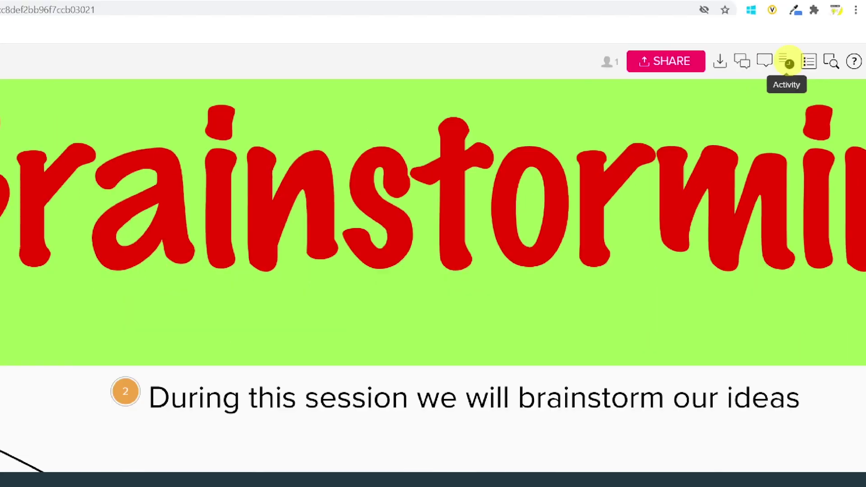
left_click(785, 62)
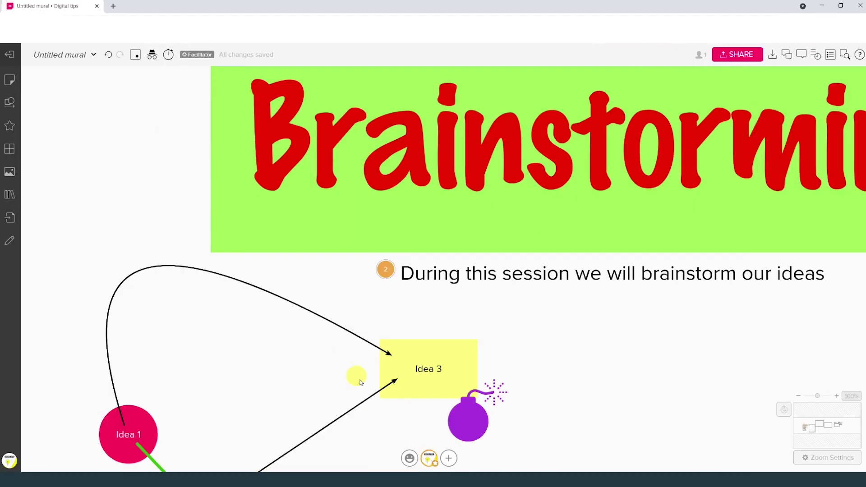
Send party, heart and thumbs-up reactions from the reaction bar
mouse_move(409, 458)
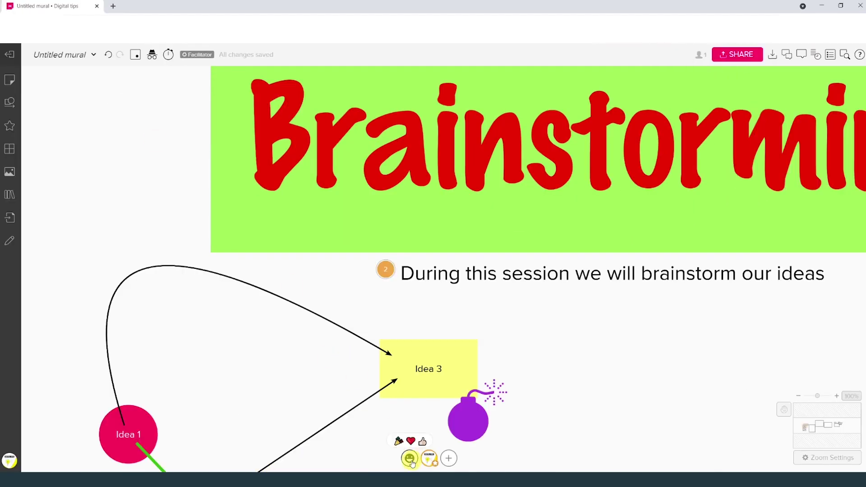
left_click(401, 443)
left_click(411, 441)
left_click(422, 441)
Trigger the Celebrate! confetti twice from Facilitator Superpowers, then bring up the Share options
left_click(429, 459)
left_click(450, 402)
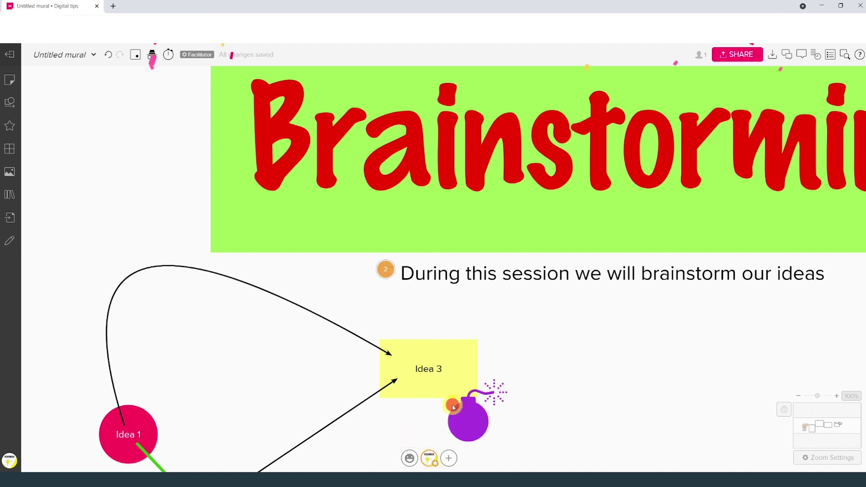
left_click(429, 458)
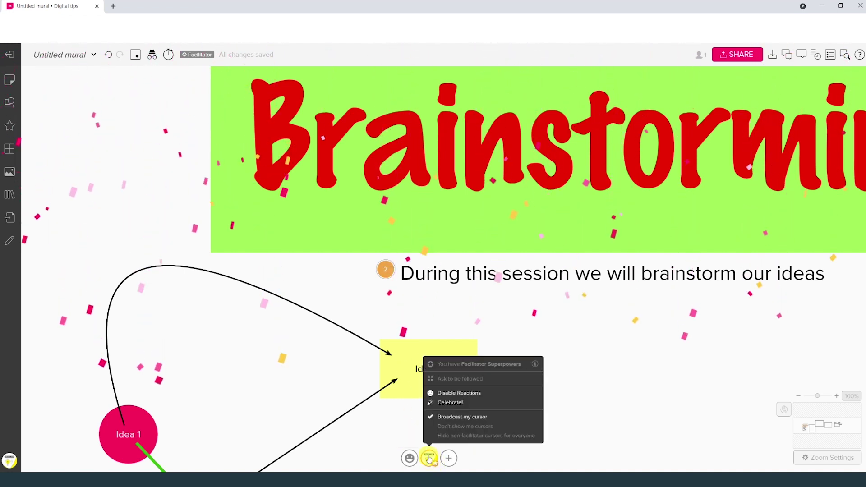
left_click(445, 408)
left_click(448, 458)
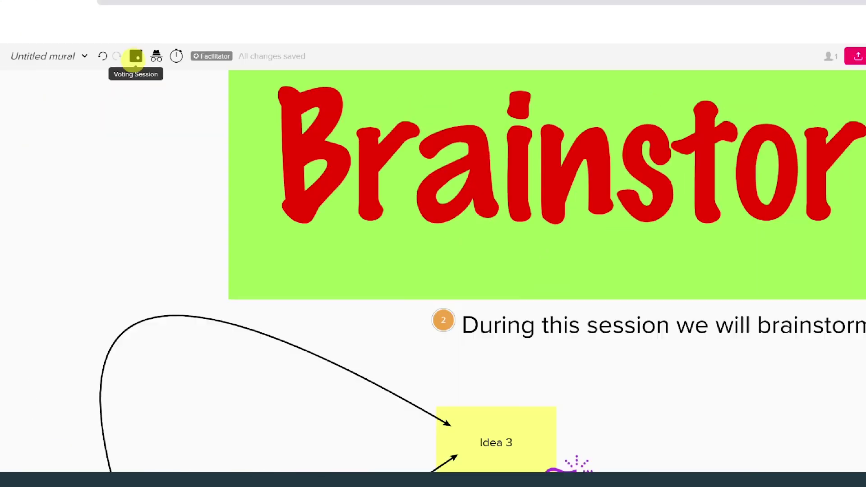
Set up a 'best sticky note' voting session with 3 votes each that any member can end
left_click(134, 55)
left_click(143, 77)
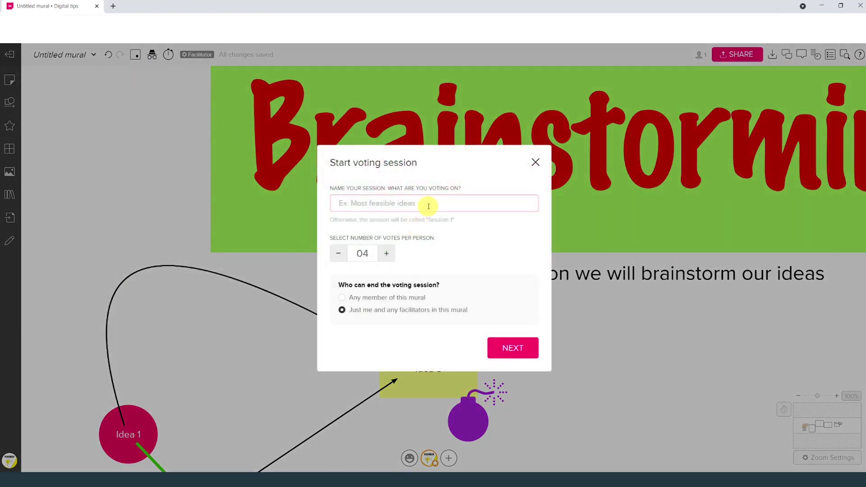
type("best sticky note")
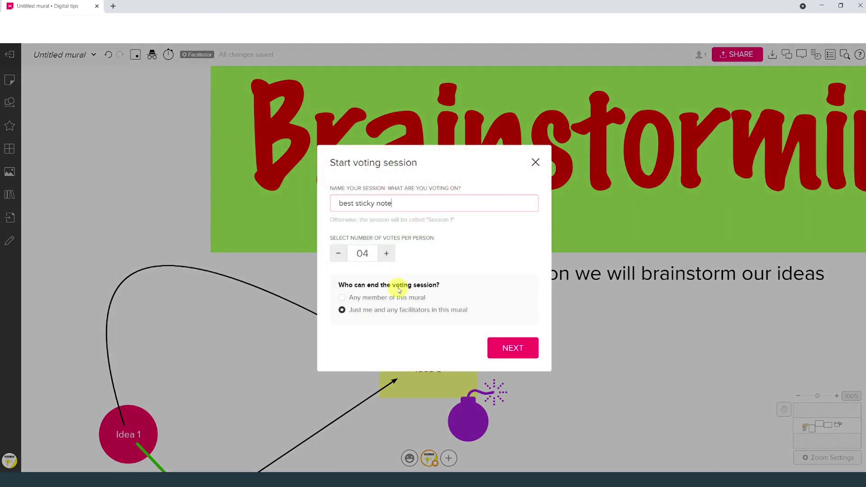
left_click(338, 253)
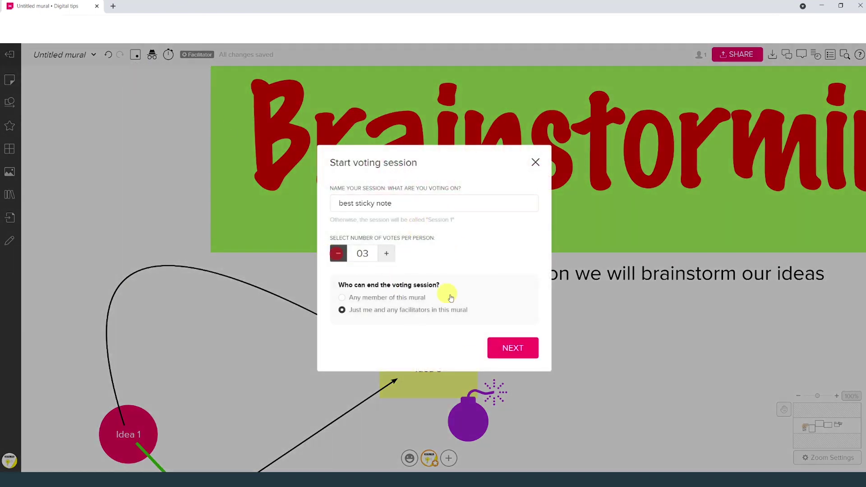
left_click(342, 302)
left_click(512, 348)
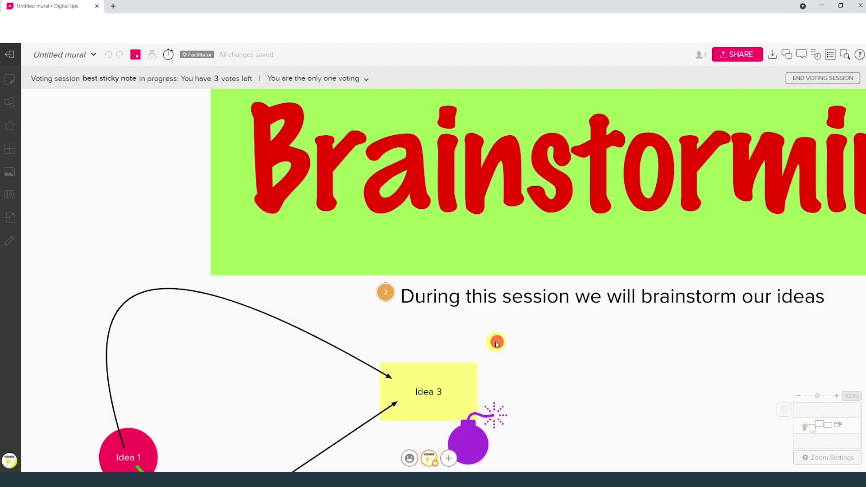
Cast the three votes for Idea 3, the Brainstorming title and Idea 1
left_click(452, 379)
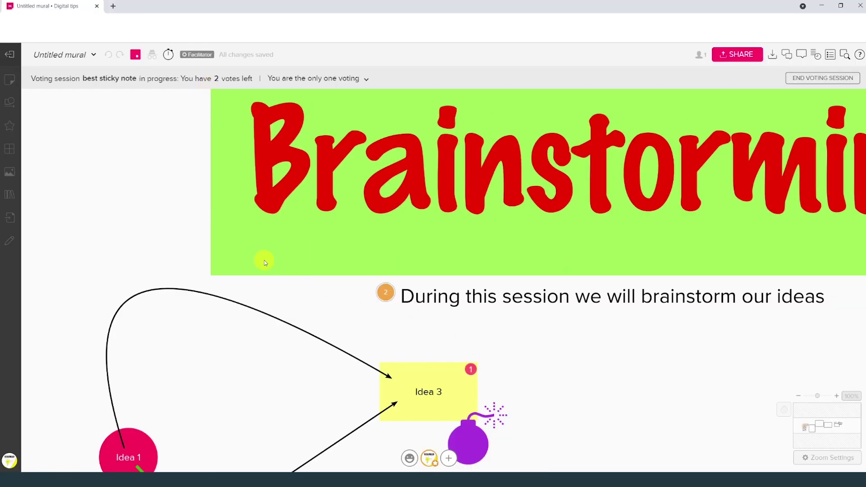
left_click(265, 262)
scroll(502, 273, "down", 3)
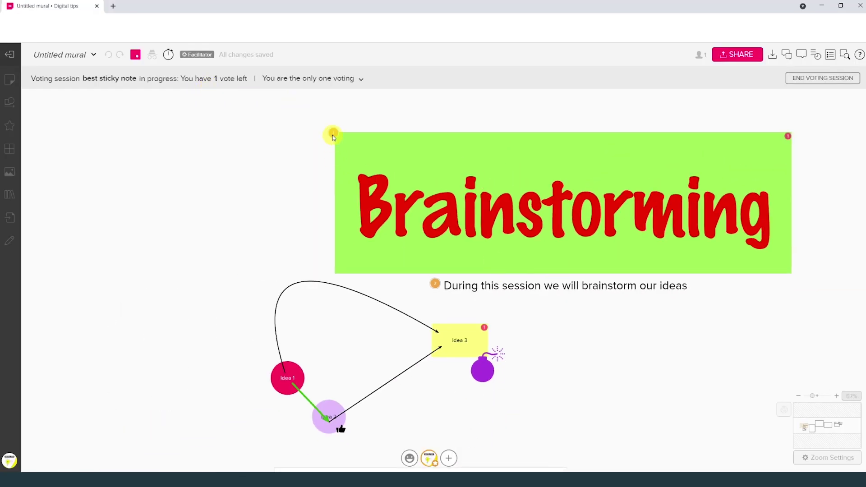
scroll(293, 381, "up", 5)
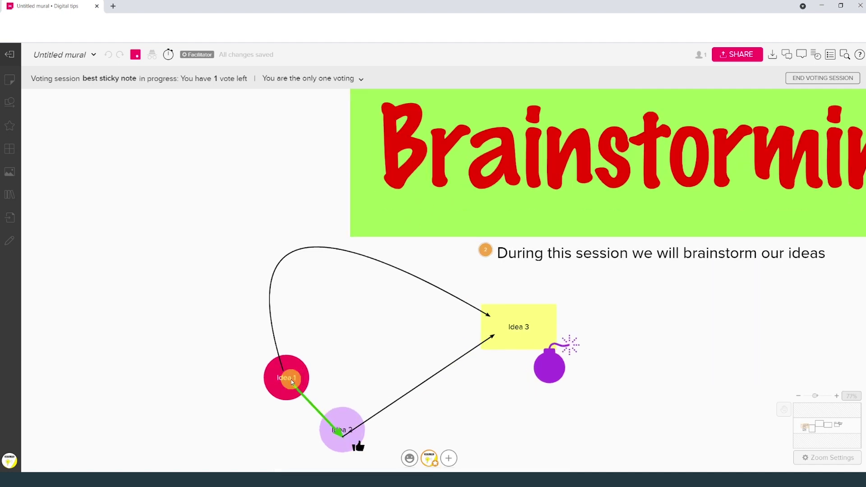
left_click(293, 353)
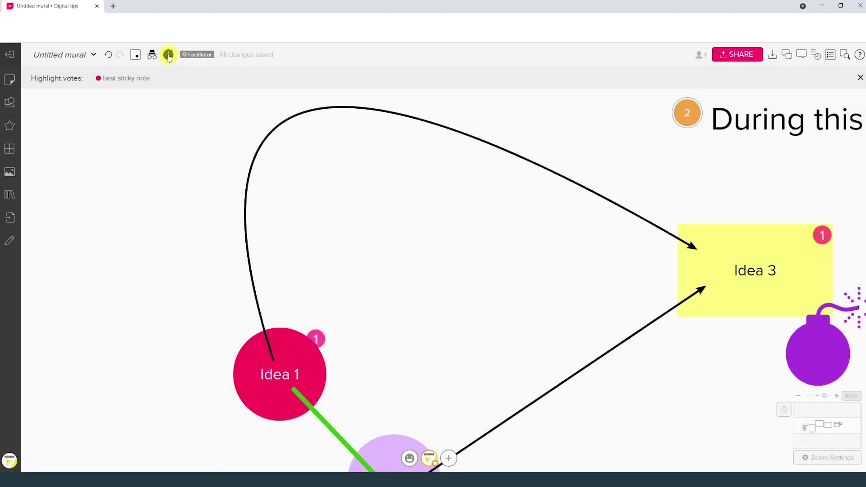
View the one-minute countdown timer settings, then the notice about the free trial ending
left_click(169, 57)
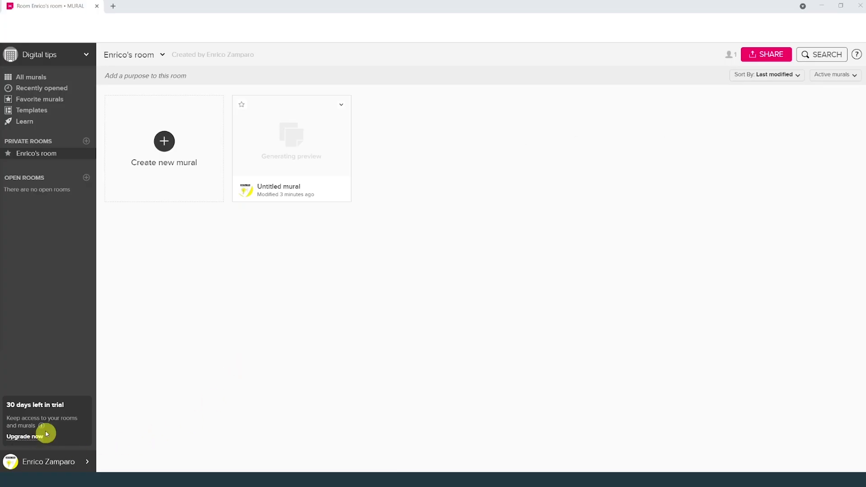
left_click(41, 425)
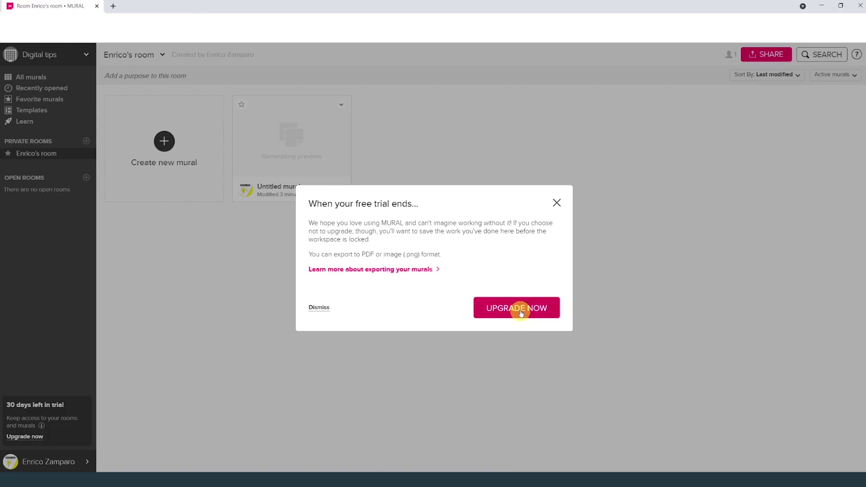
Go from the trial notice to the billing page showing Starter $12/mo, Plus $20/mo and Enterprise Network
left_click(721, 397)
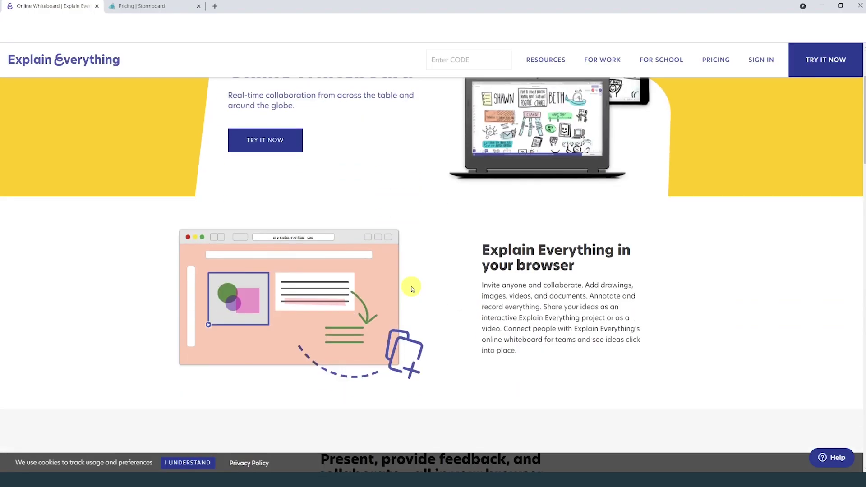
Put the Explain Everything web whiteboard into camera mode and enlarge the recording frame
scroll(411, 288, "down", 5)
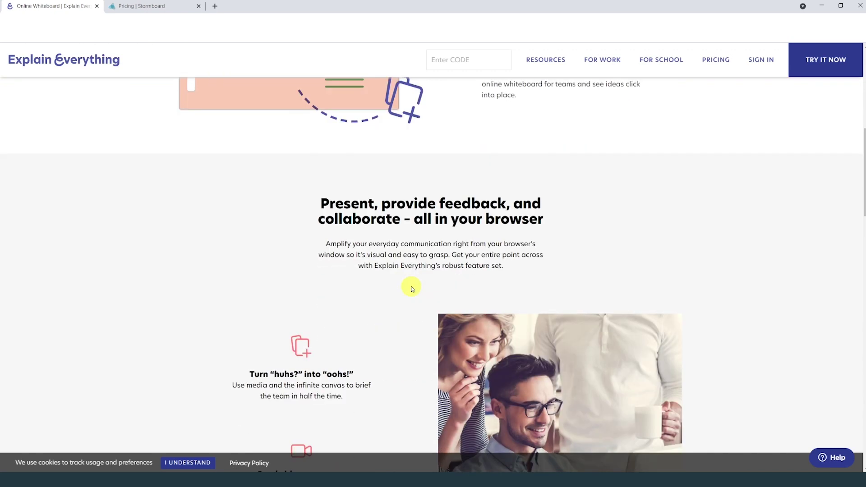
scroll(411, 289, "down", 4)
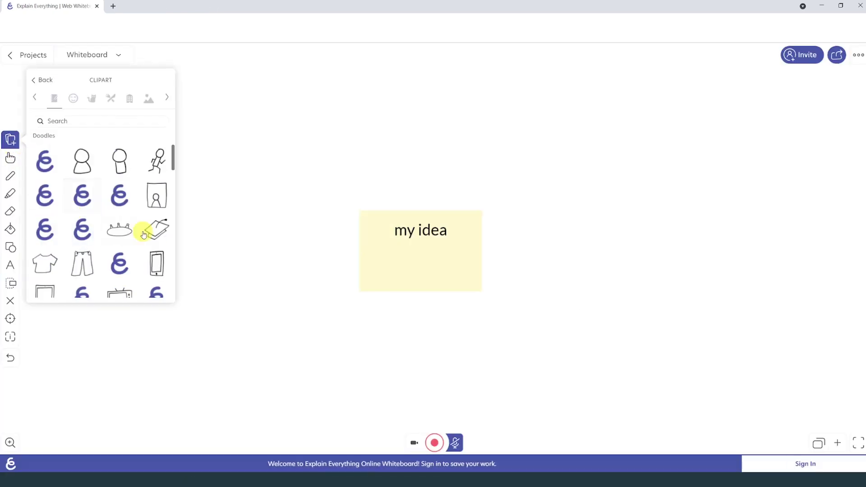
scroll(141, 228, "down", 1)
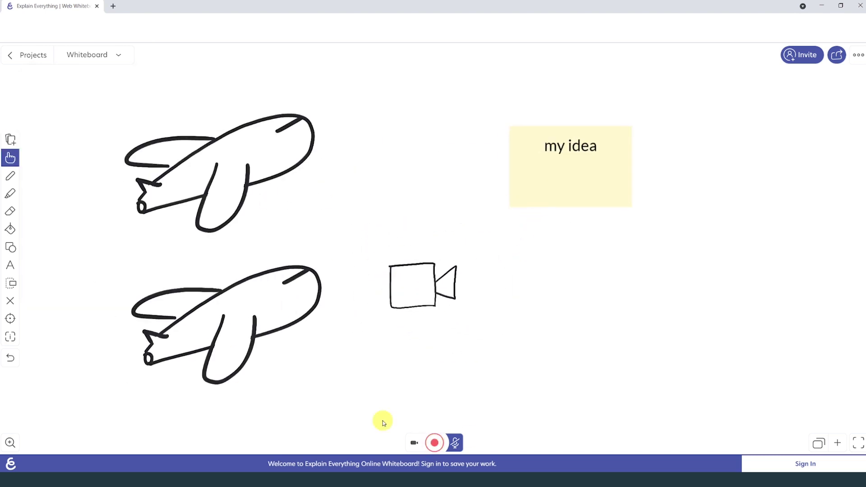
left_click(413, 442)
left_click_drag(221, 98, 178, 69)
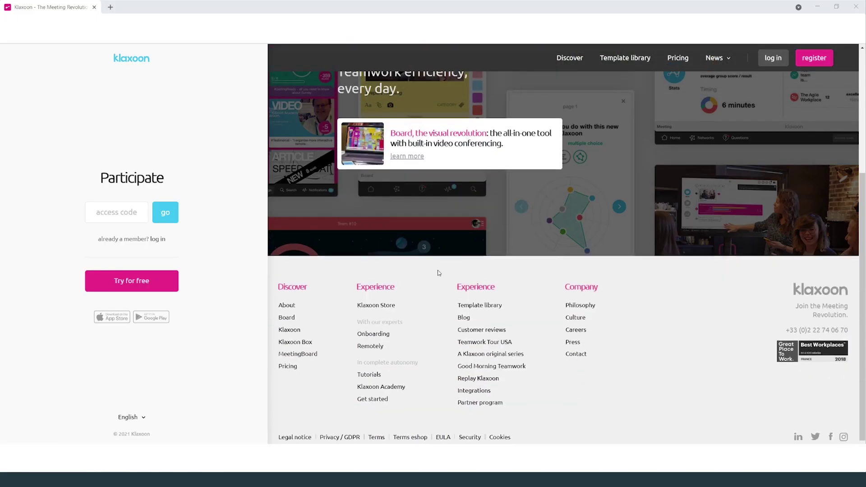
Open Board by Klaxoon and create a new board named 'Digital tips'
scroll(435, 276, "up", 5)
left_click(409, 343)
scroll(440, 274, "down", 5)
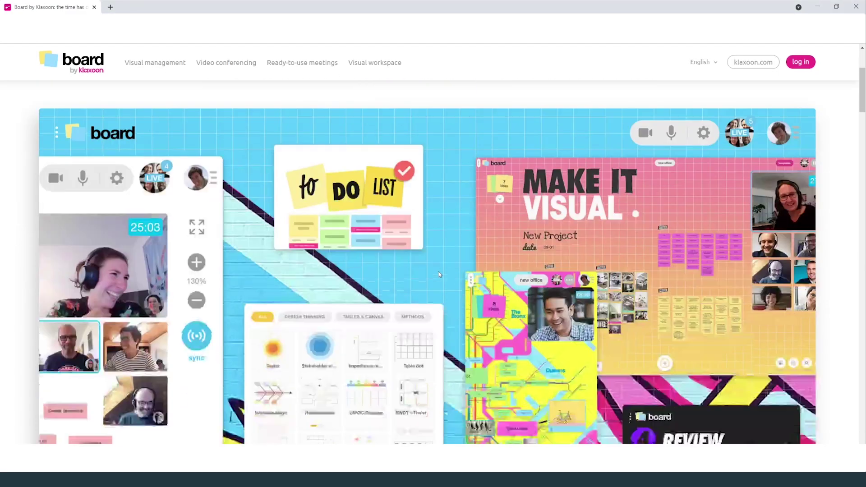
scroll(440, 274, "down", 10)
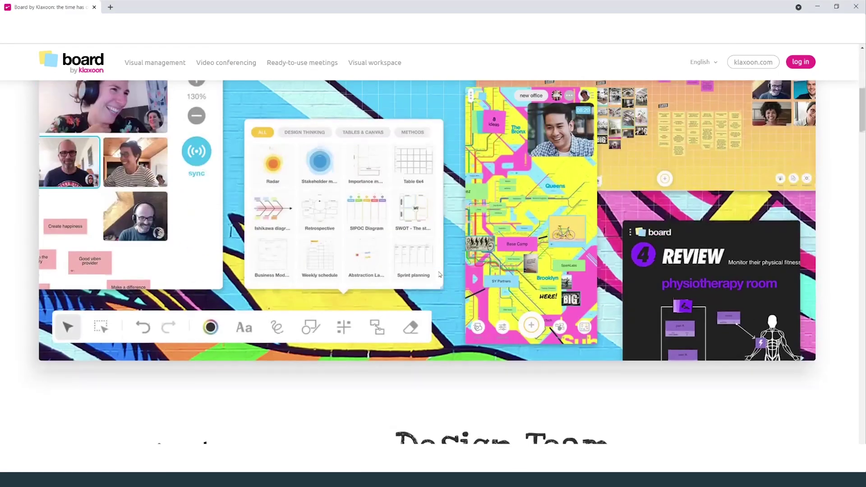
scroll(439, 274, "down", 12)
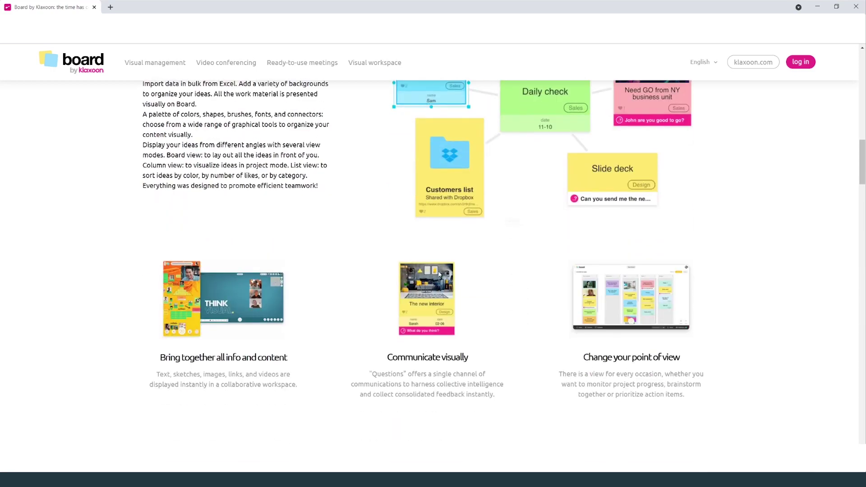
scroll(438, 274, "down", 10)
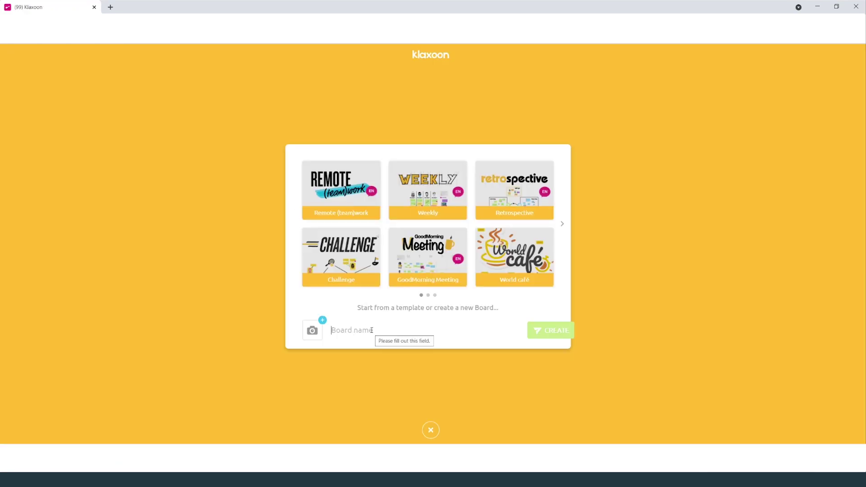
type("Digital")
key("BackSpace")
key("BackSpace")
key("BackSpace")
key("BackSpace")
key("BackSpace")
key("BackSpace")
key("BackSpace")
type("Digital")
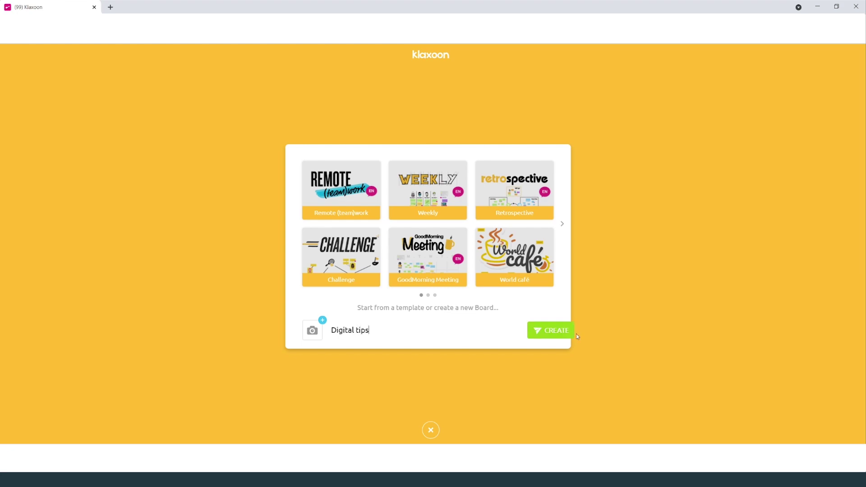
Expand the Digital tips board's Mode, Categories and Dimensions settings
left_click(557, 330)
scroll(598, 300, "down", 1)
left_click(196, 360)
scroll(196, 359, "down", 4)
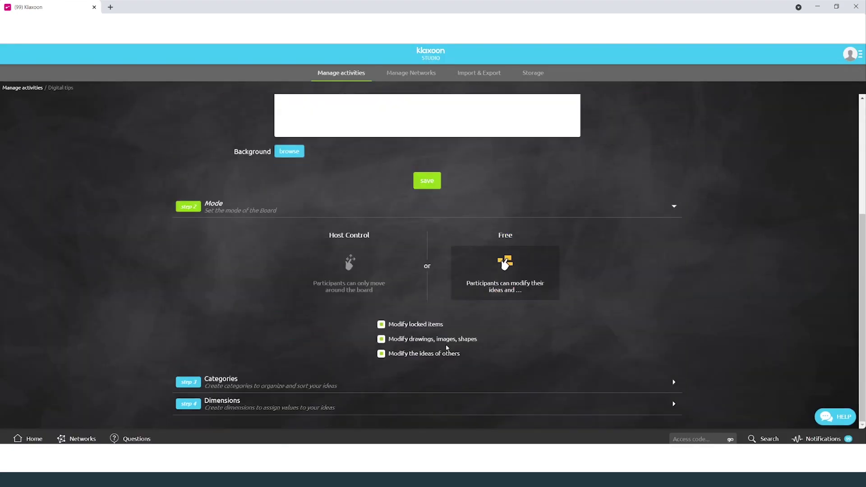
left_click(194, 384)
left_click(210, 410)
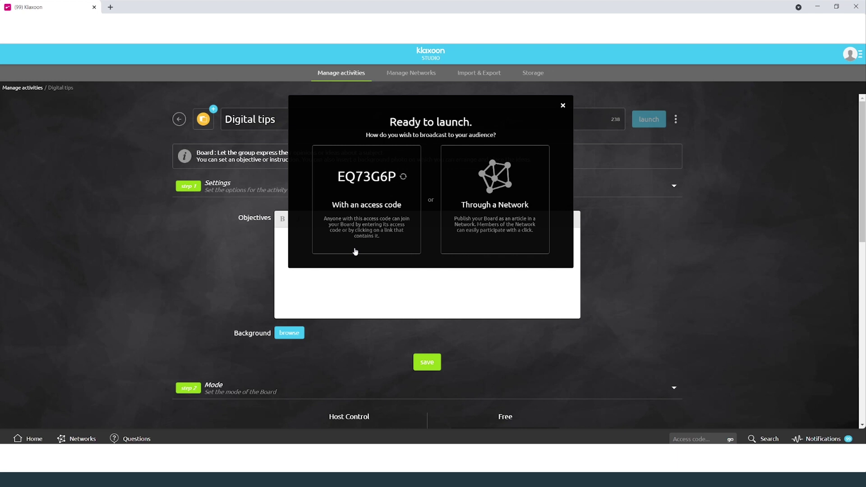
Launch with an access code and add a large bold red 'Brainstorm' title in marker font
left_click(355, 250)
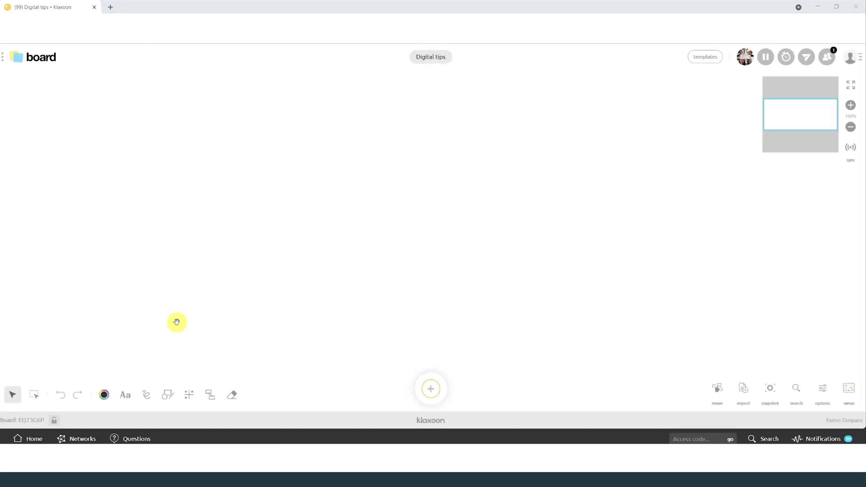
left_click(121, 394)
left_click(148, 239)
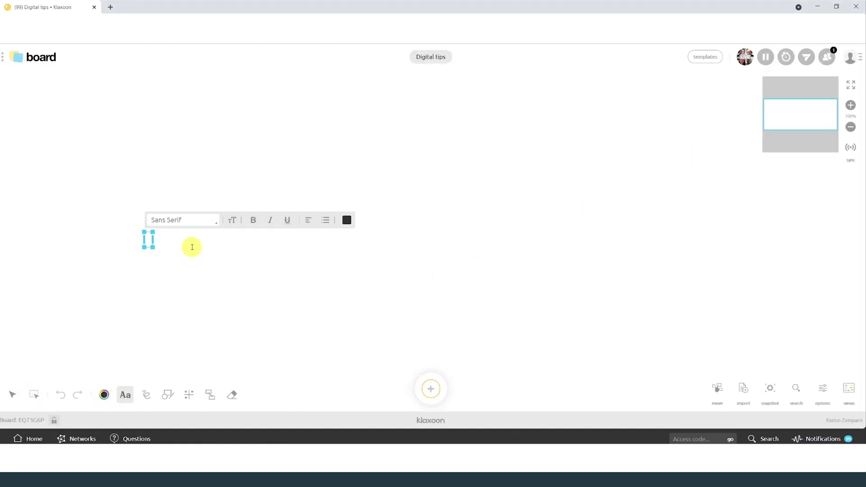
left_click(183, 220)
left_click(195, 301)
left_click(253, 220)
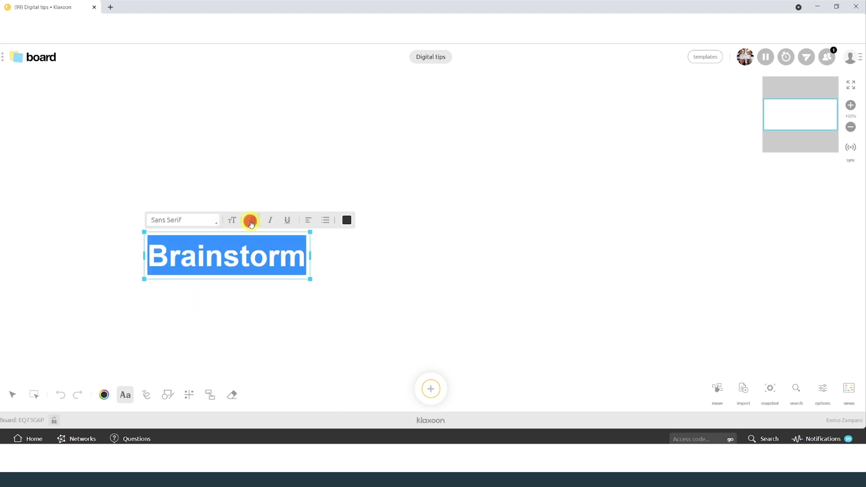
left_click(325, 220)
left_click(325, 238)
left_click(326, 253)
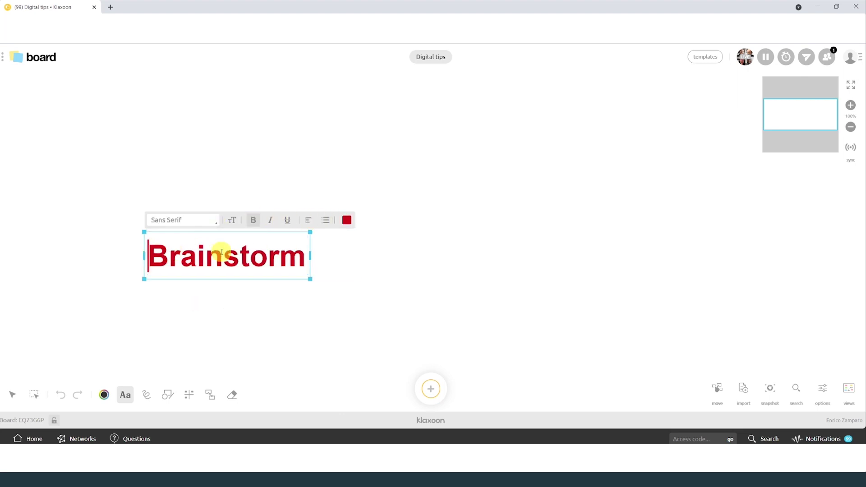
left_click(183, 220)
scroll(197, 272, "down", 3)
left_click(198, 279)
left_click(394, 272)
With a thicker pen, draw two lines beneath the Brainstorm title
left_click(147, 394)
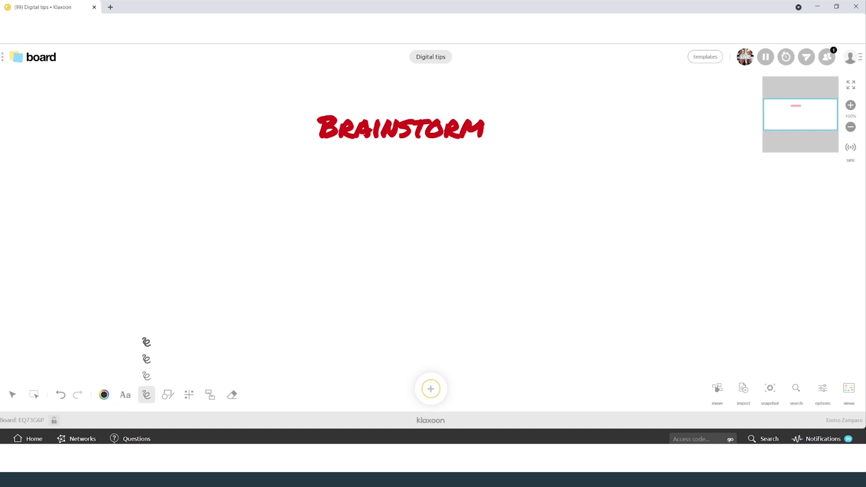
left_click_drag(179, 194, 271, 182)
key("ctrl+z")
left_click(148, 394)
left_click(148, 377)
left_click(149, 393)
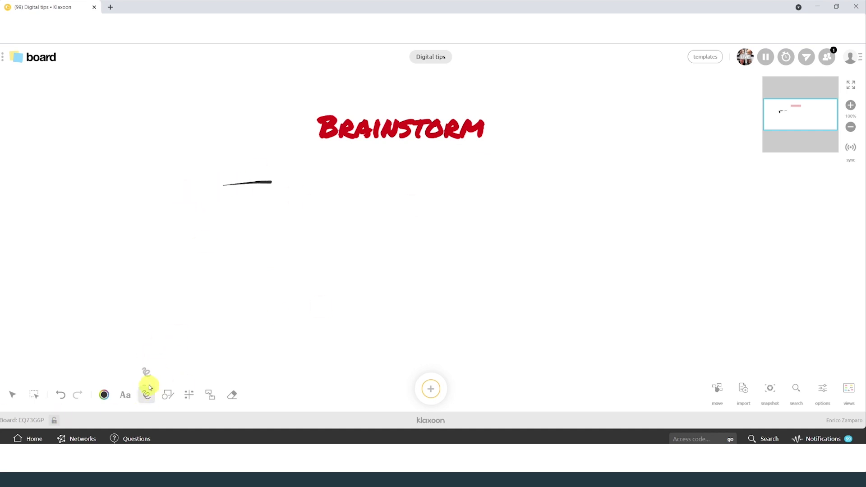
left_click(148, 359)
left_click_drag(223, 202, 280, 197)
left_click_drag(223, 224, 291, 220)
Handwrite 'I like the brush!' beside the lines
left_click_drag(318, 181, 320, 203)
left_click_drag(334, 179, 341, 204)
left_click(341, 182)
left_click_drag(348, 179, 349, 205)
left_click_drag(357, 187, 358, 205)
left_click_drag(361, 197, 391, 204)
left_click_drag(398, 178, 407, 204)
left_click_drag(410, 195, 433, 200)
left_click_drag(454, 185, 469, 198)
left_click_drag(478, 174, 488, 199)
left_click_drag(499, 170, 500, 194)
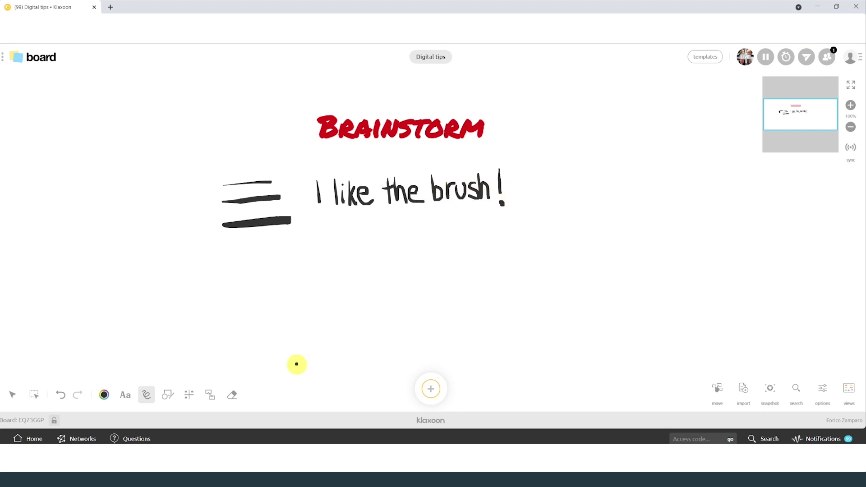
Sketch a thumbs-up and handwrite 'with a pencil' beside it
mouse_move(345, 246)
left_mouse_down()
mouse_move(325, 267)
mouse_move(328, 290)
left_mouse_up()
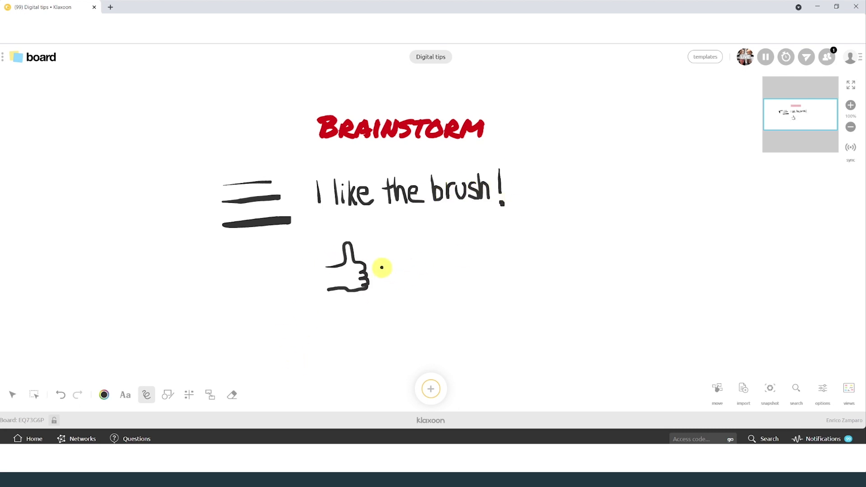
left_click_drag(382, 269, 395, 268)
mouse_move(407, 256)
left_mouse_down()
mouse_move(409, 279)
mouse_move(424, 277)
left_mouse_up()
left_click_drag(439, 262, 452, 274)
mouse_move(461, 260)
left_mouse_down()
mouse_move(463, 286)
mouse_move(487, 273)
left_mouse_up()
mouse_move(490, 259)
left_mouse_down()
mouse_move(502, 272)
mouse_move(533, 275)
left_mouse_up()
Draw a pink square over the lines, send it to the back and duplicate it
left_click(168, 394)
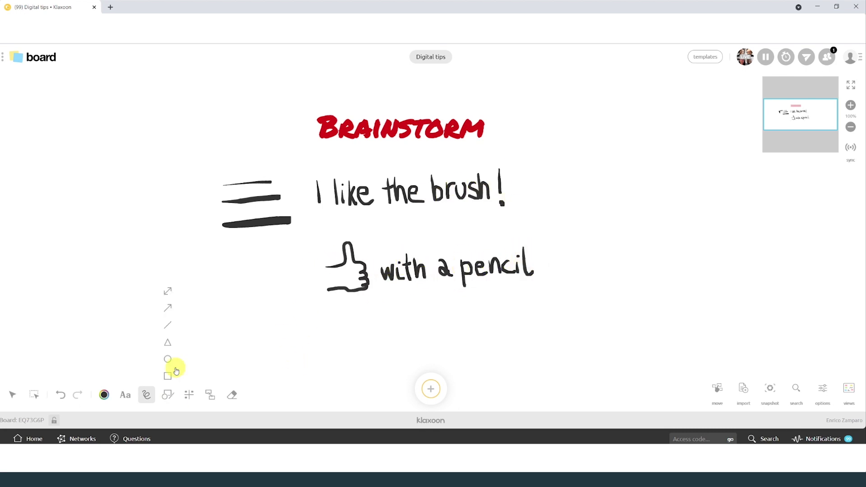
left_click(168, 375)
left_click_drag(68, 254, 141, 328)
left_click(49, 219)
left_click(75, 249)
mouse_move(100, 284)
left_mouse_down()
mouse_move(248, 192)
mouse_move(212, 268)
left_mouse_up()
left_click(229, 126)
left_click(251, 127)
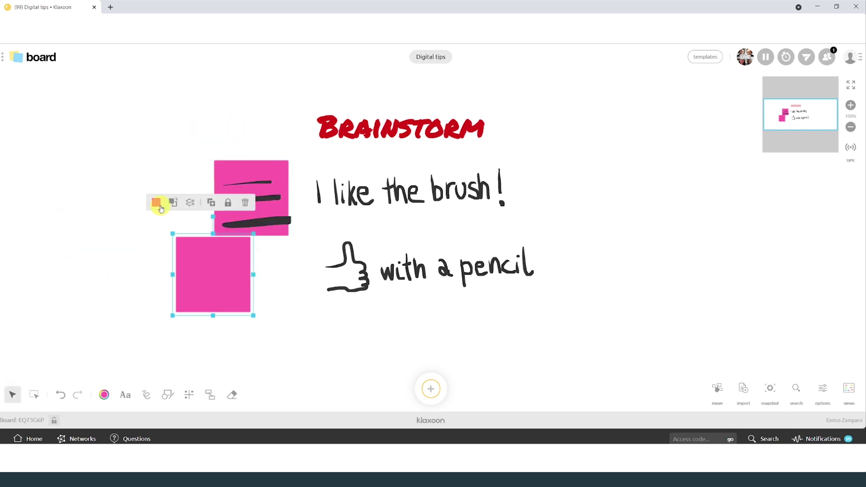
Colour the duplicated square blue and insert the SWOT template onto the board
left_click(156, 203)
left_click(182, 248)
left_click(190, 203)
left_click(262, 275)
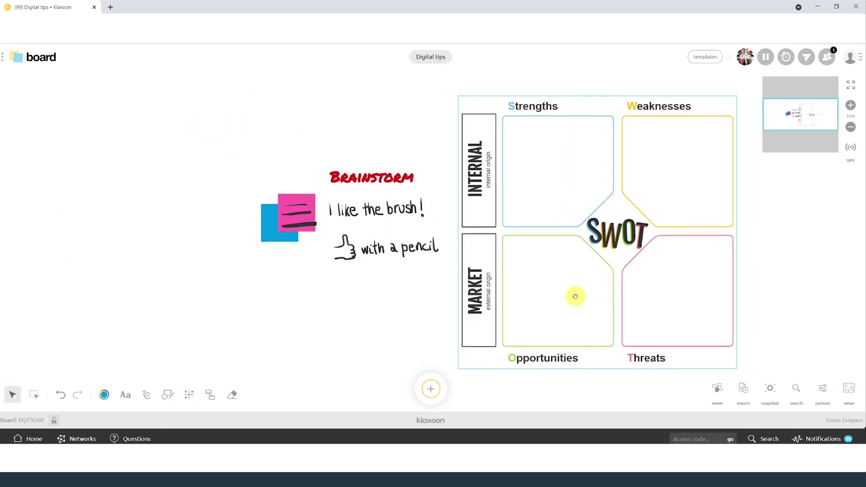
Add a custom light-blue 'My idea' note and handwrite 'I can write on a pink note'
left_click(436, 390)
type("My idea")
left_click(520, 255)
left_click(519, 269)
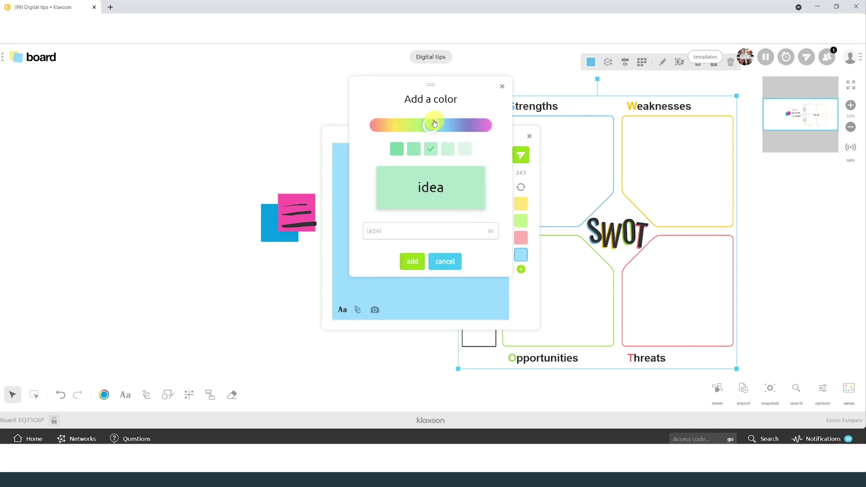
left_click_drag(433, 122, 450, 123)
left_click(412, 261)
left_click(519, 155)
left_click(279, 133)
left_click_drag(296, 141, 238, 123)
mouse_move(368, 178)
left_mouse_down()
mouse_move(402, 176)
mouse_move(459, 220)
left_mouse_up()
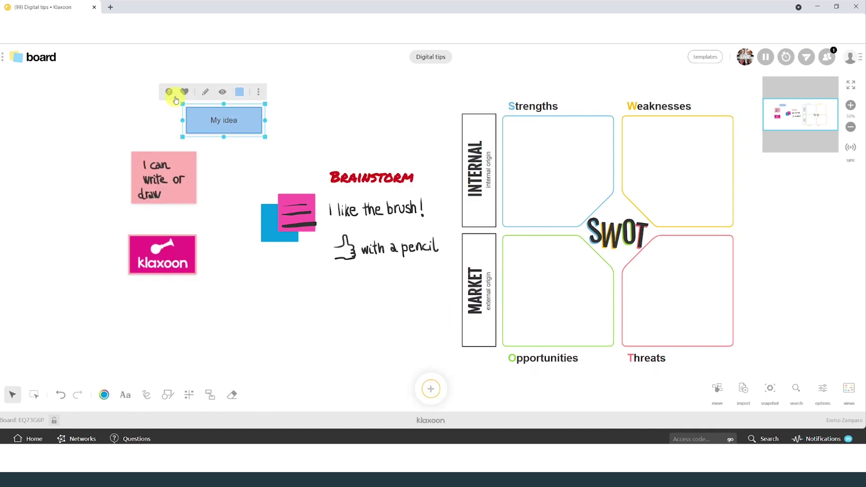
Ask 'rate this idea on a 1-5 scale' as a rating vote on My idea and view results
left_click(169, 93)
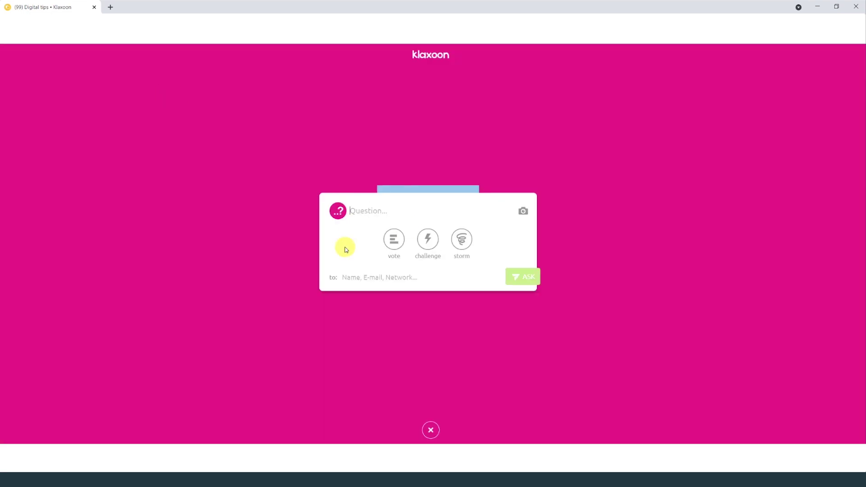
type("rate this idea on a 1-5 sca")
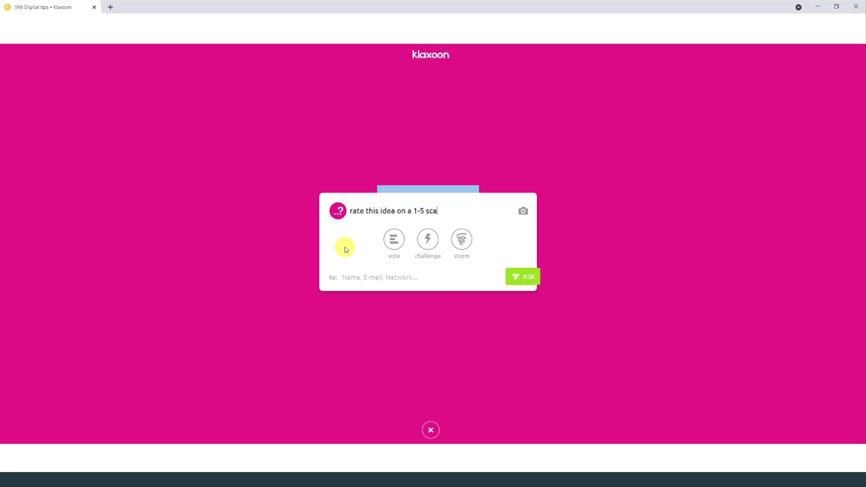
type("le")
left_click(395, 242)
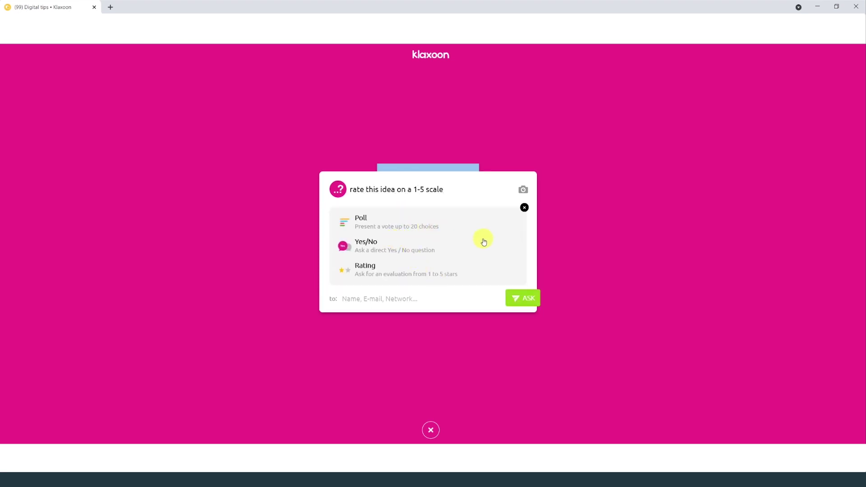
left_click(462, 266)
left_click(522, 265)
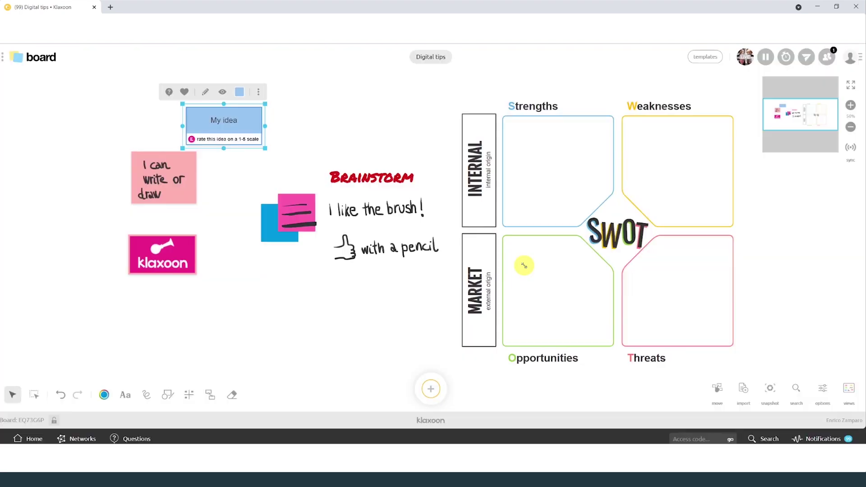
left_click(247, 147)
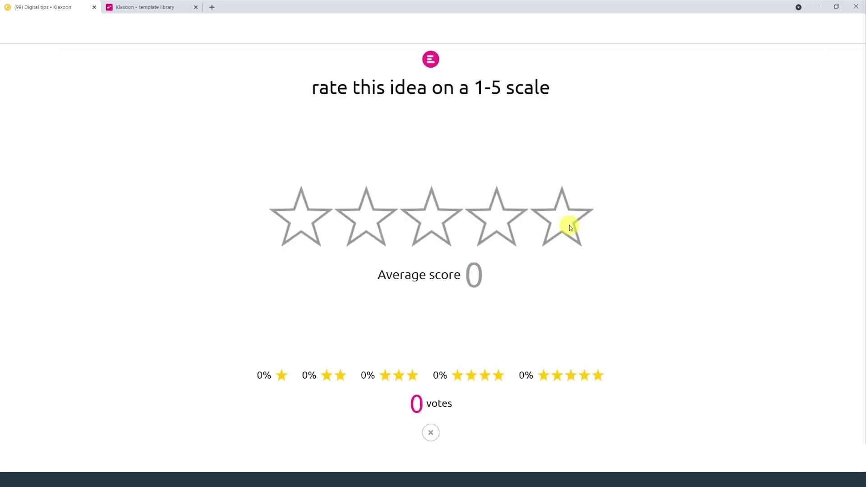
Limit participants to moving around the board while still letting them modify their ideas
left_click(430, 432)
left_click(717, 391)
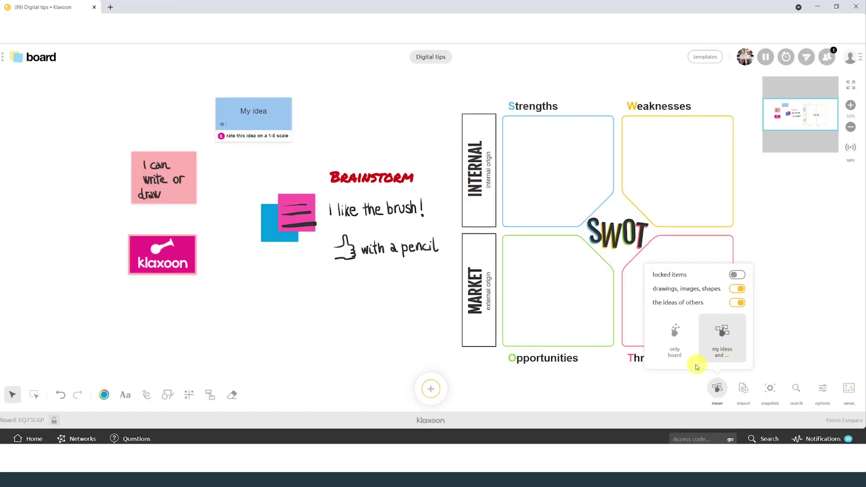
left_click(672, 349)
left_click(723, 341)
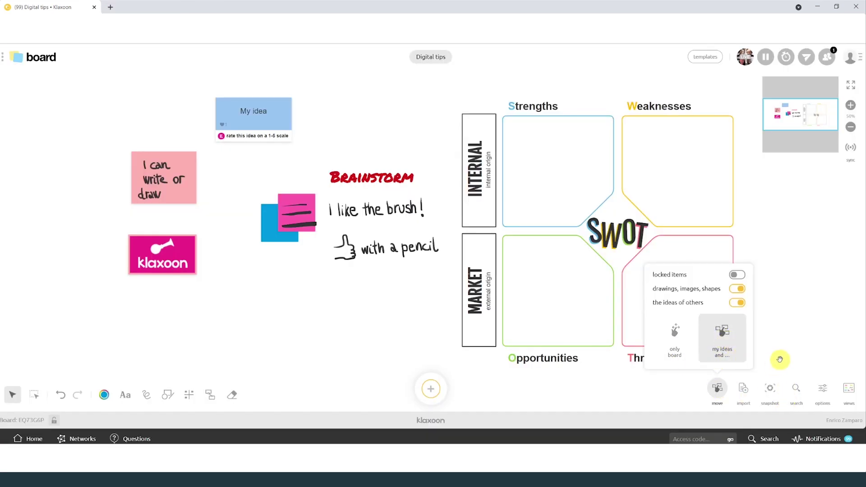
Import a lightbulb image onto the board and try the idea search
left_click(743, 391)
left_click(772, 366)
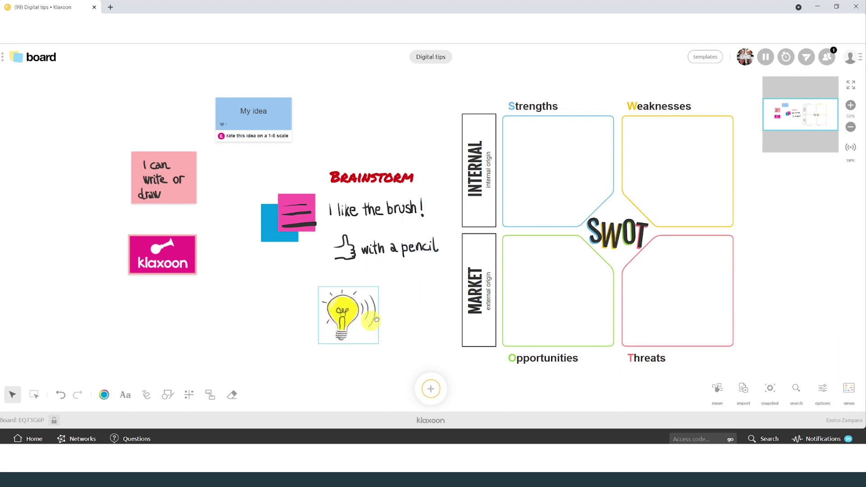
left_click(745, 392)
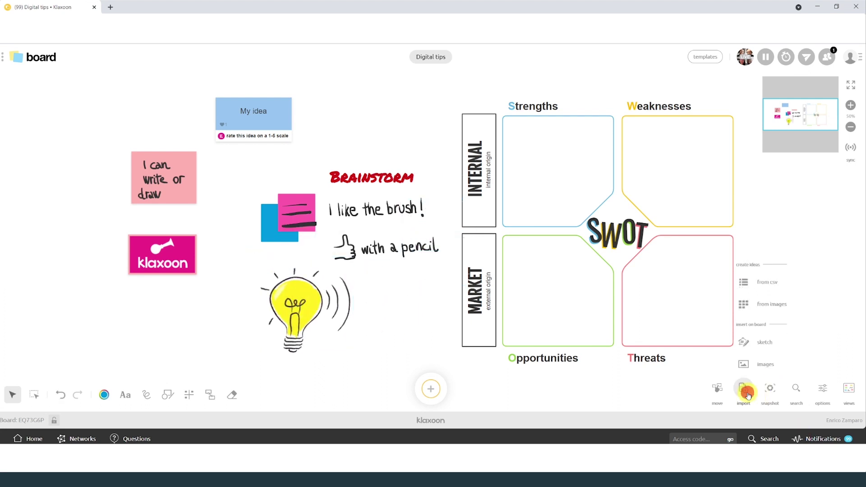
left_click(765, 350)
left_click(794, 389)
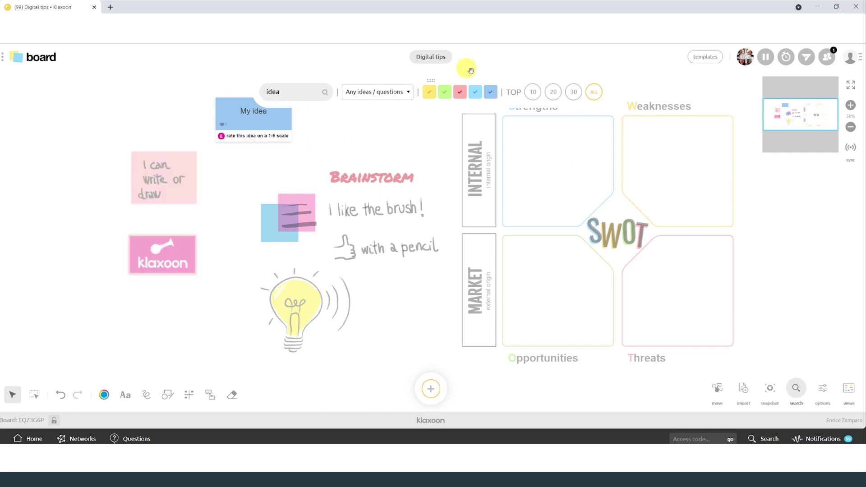
left_click(797, 389)
In board options, set a yellow circle as locked background and turn on align to grid
left_click(823, 389)
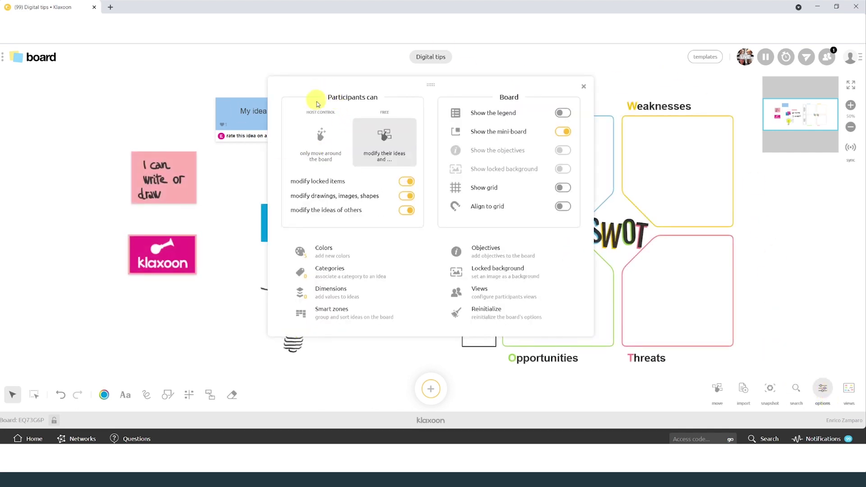
left_click(509, 276)
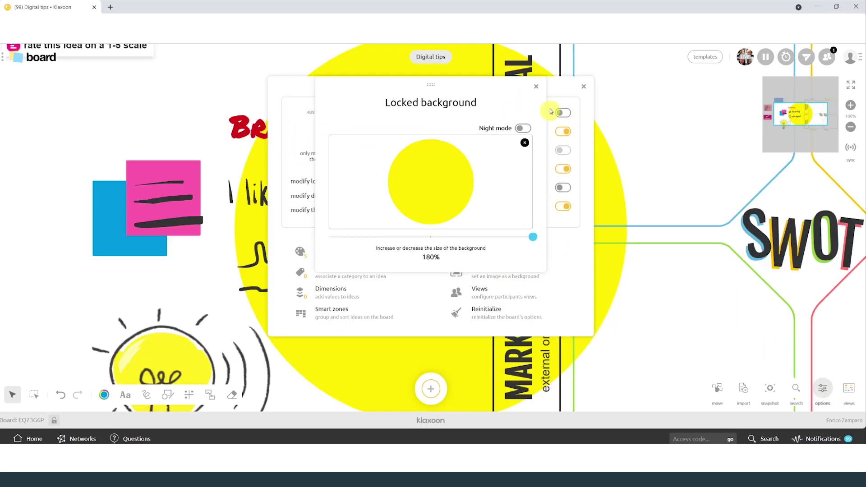
left_click(536, 86)
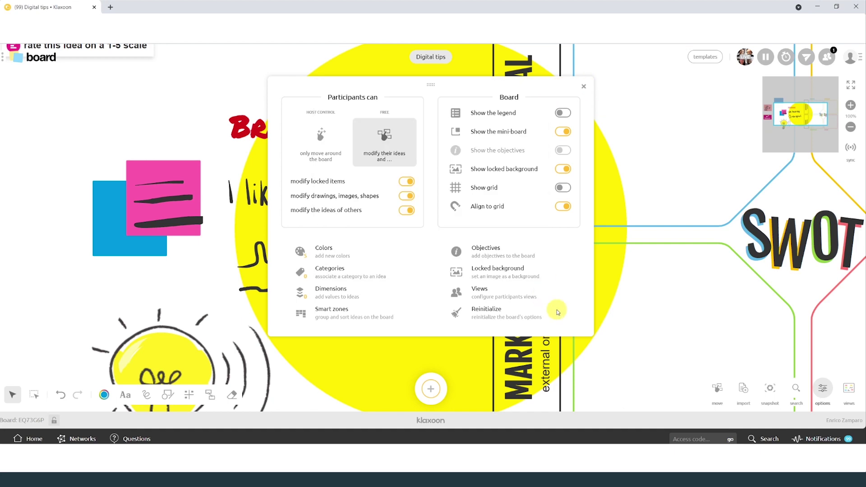
left_click(505, 292)
left_click(498, 86)
left_click(682, 292)
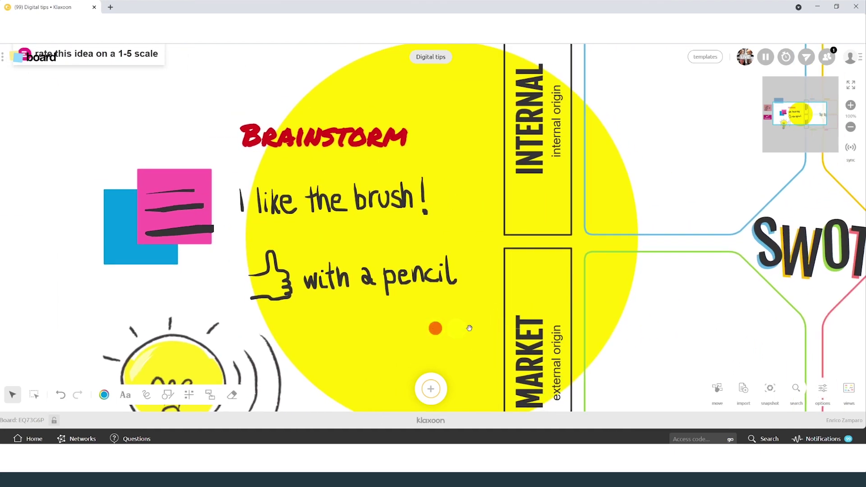
Browse the full Klaxoon template library from the suggested templates
left_click(704, 57)
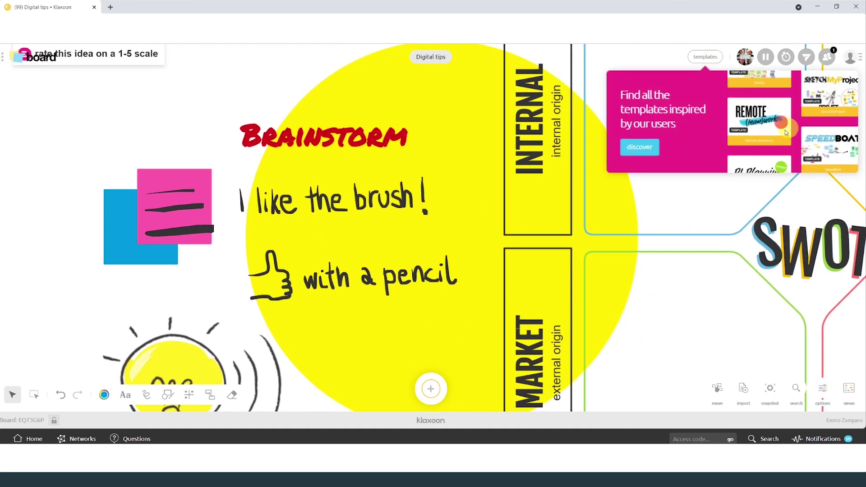
left_click(639, 147)
scroll(451, 242, "down", 3)
scroll(451, 243, "down", 20)
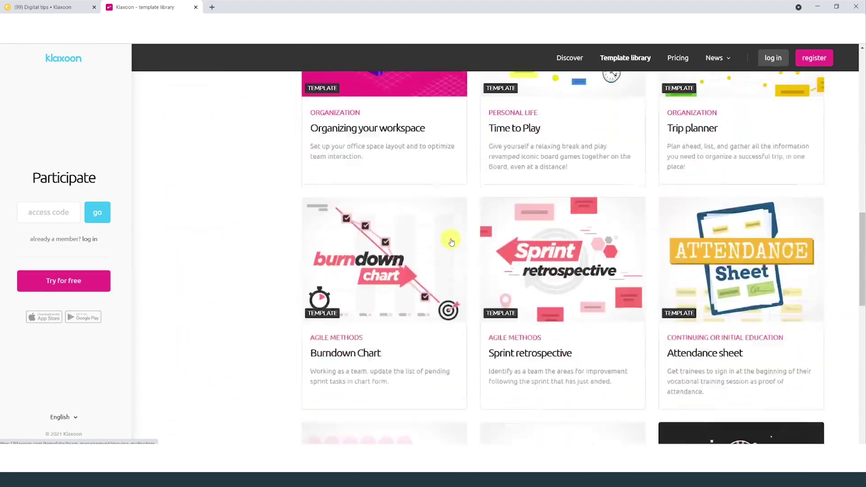
scroll(476, 269, "down", 5)
scroll(473, 269, "up", 12)
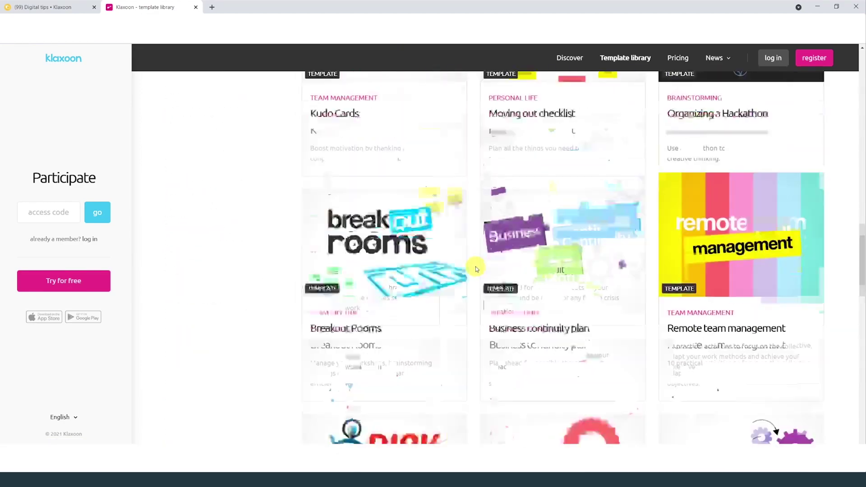
scroll(219, 271, "up", 10)
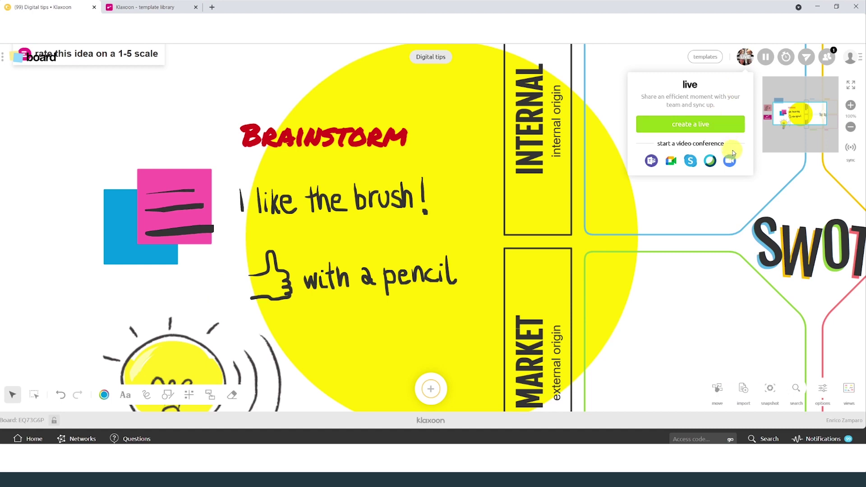
Pause participants' screens and switch the stopwatch to the countdown timer
left_click(767, 58)
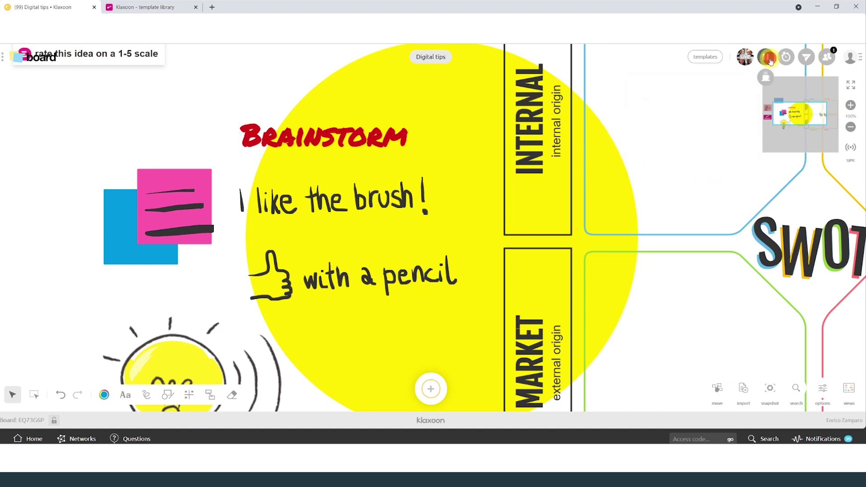
left_click(785, 64)
left_click(467, 115)
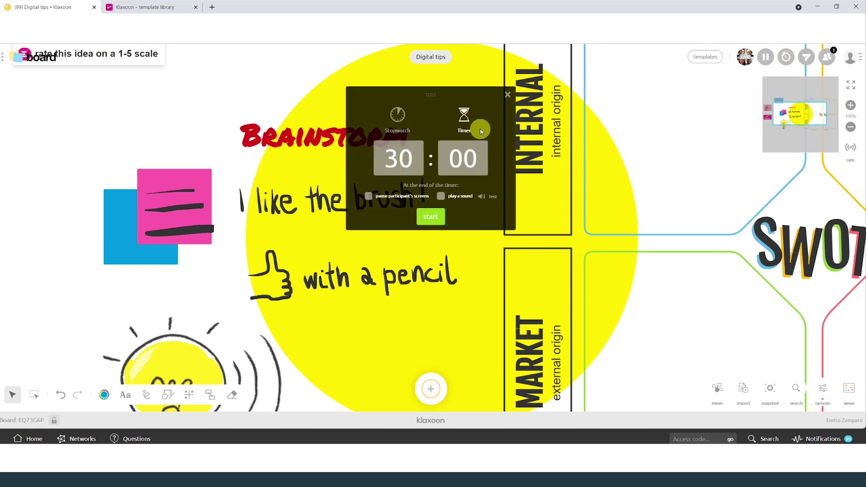
left_click(508, 93)
Check the invite dialog and show the board's access code full screen
left_click(807, 62)
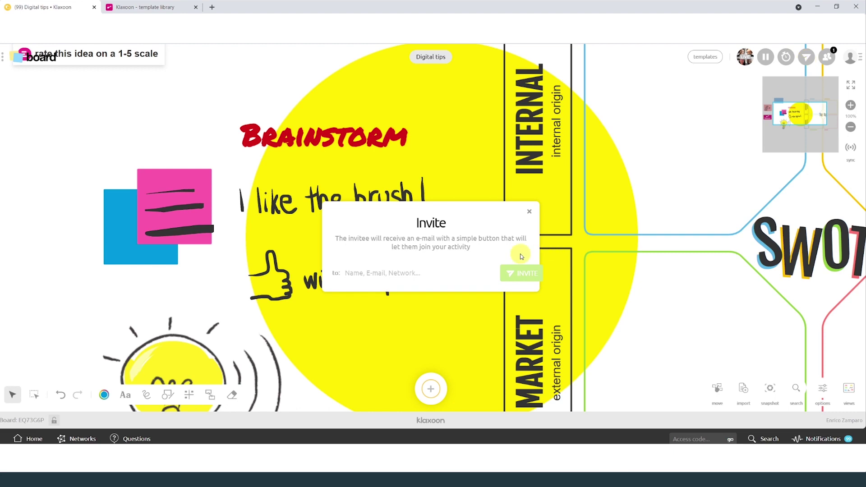
left_click(529, 211)
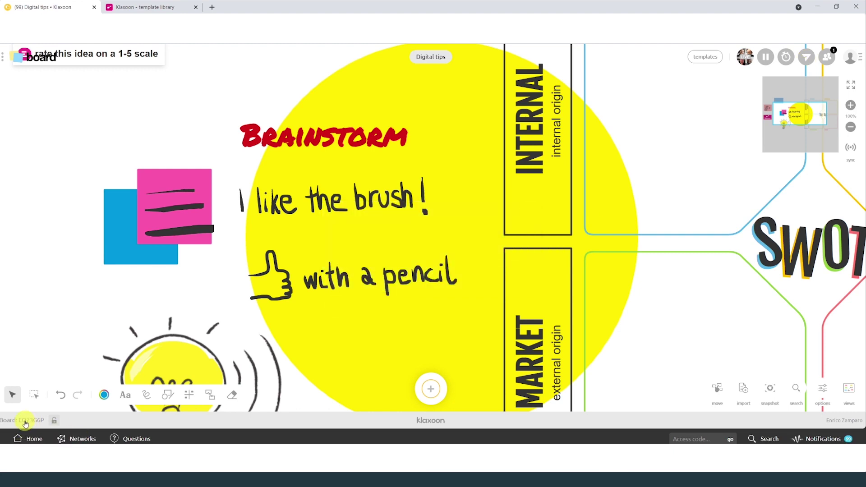
left_click(23, 420)
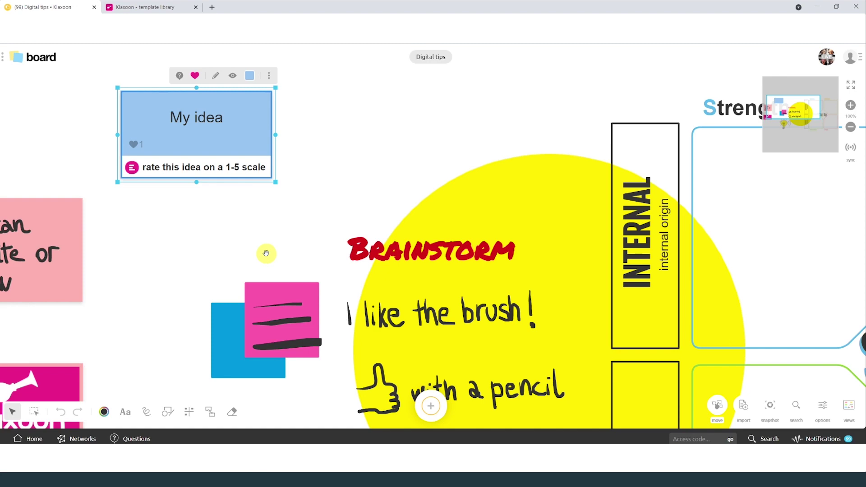
scroll(266, 253, "down", 5)
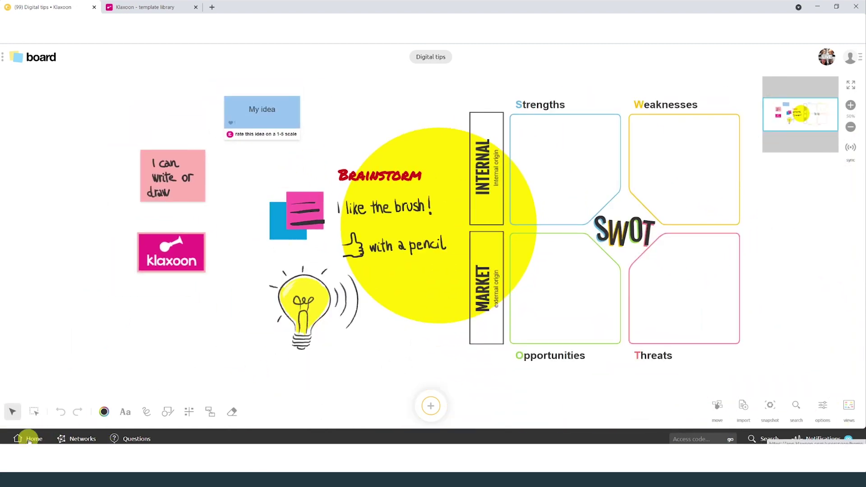
From the Klaxoon home page, browse the live question types, then close the choices
left_click(28, 438)
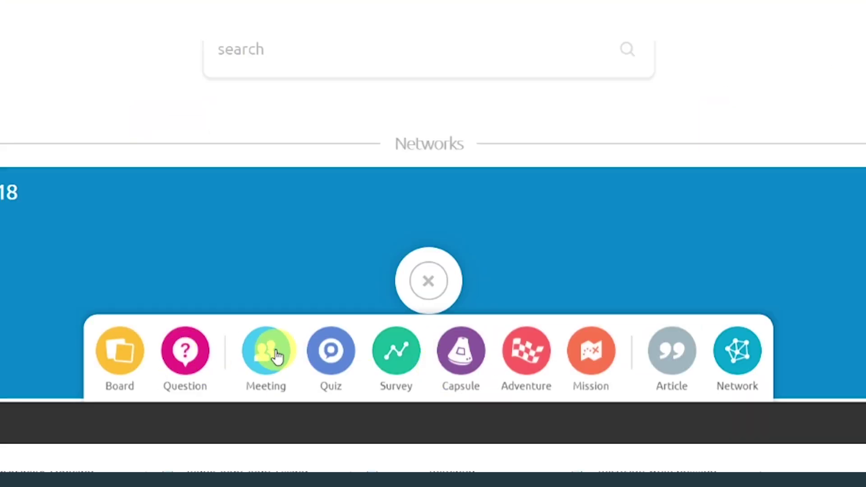
left_click(185, 351)
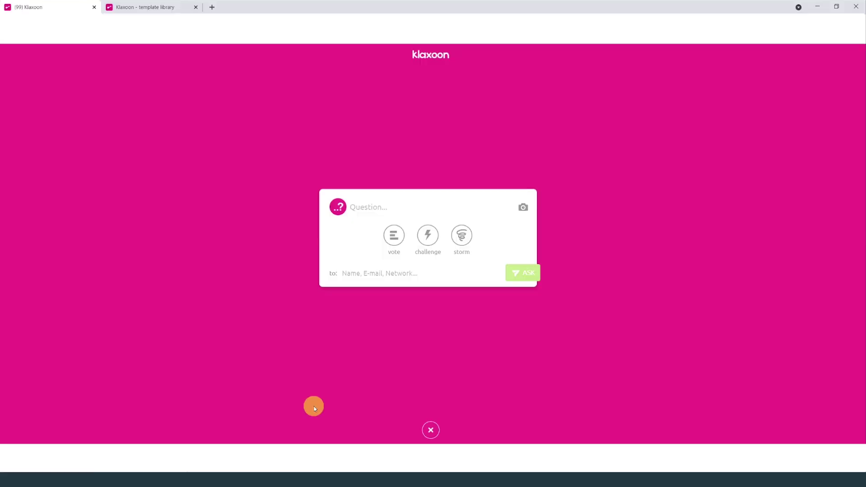
left_click(394, 236)
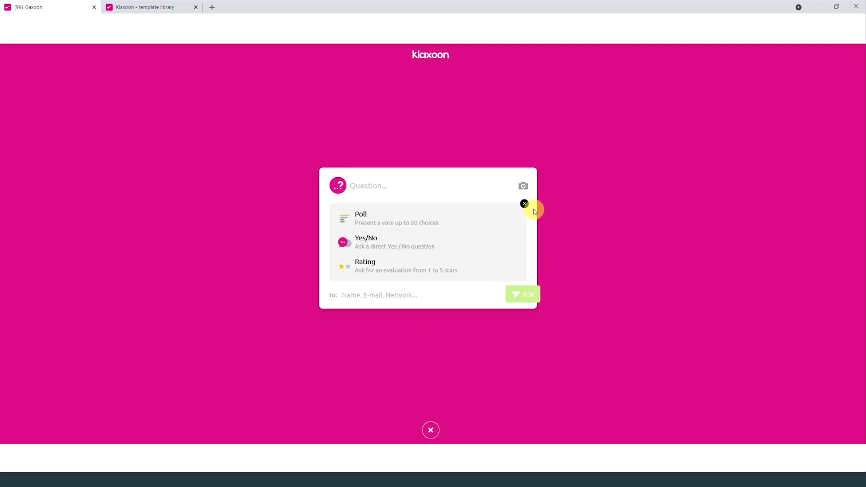
left_click(524, 204)
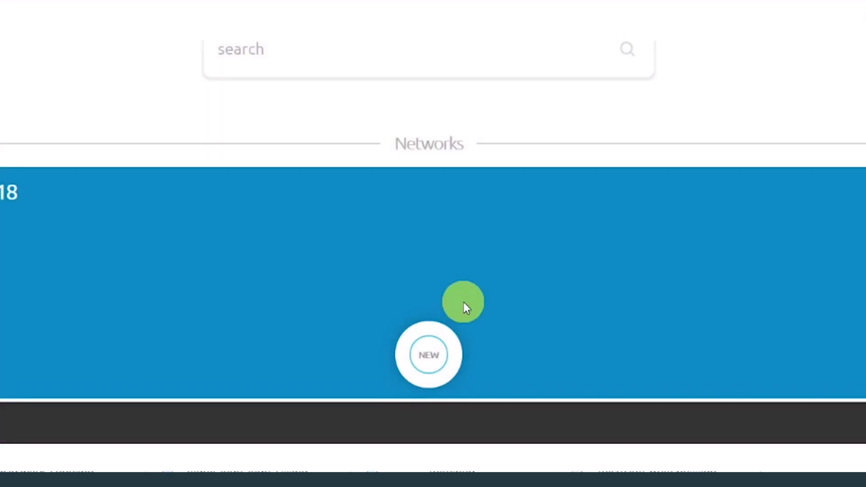
Create a new meeting named 'meeting'
left_click(429, 356)
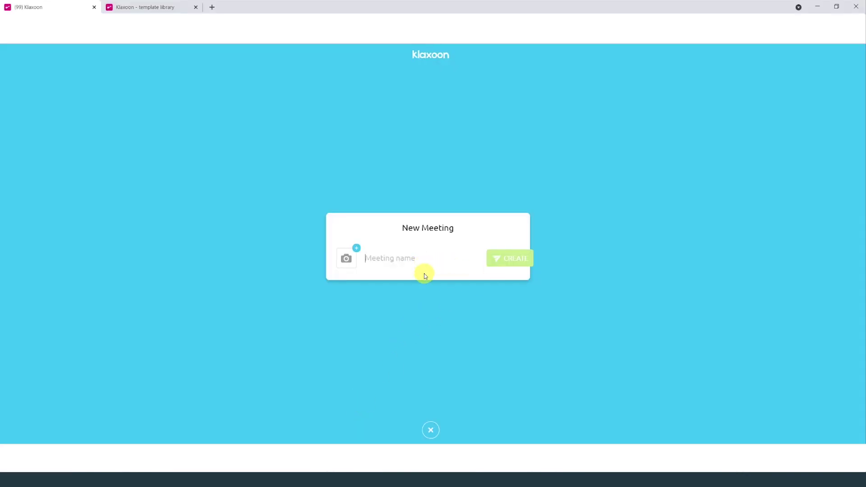
type("meeting")
key("Return")
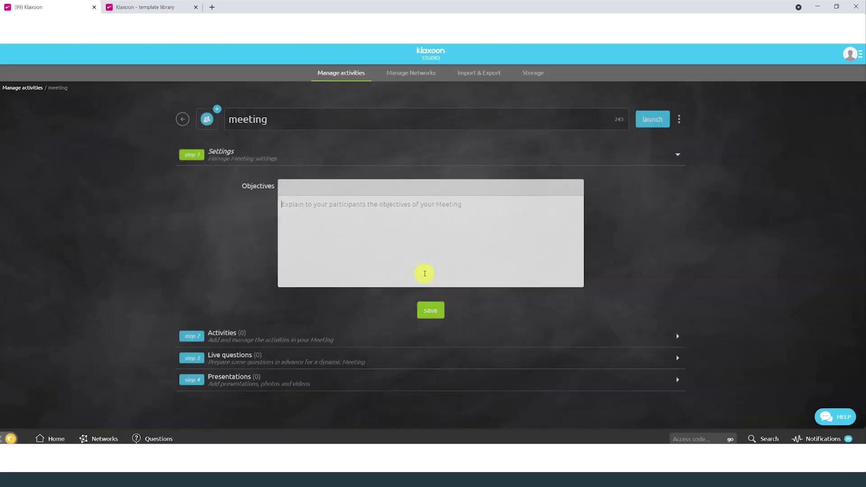
Add an Adventure activity with the Space Voyage theme and save it
left_click(193, 334)
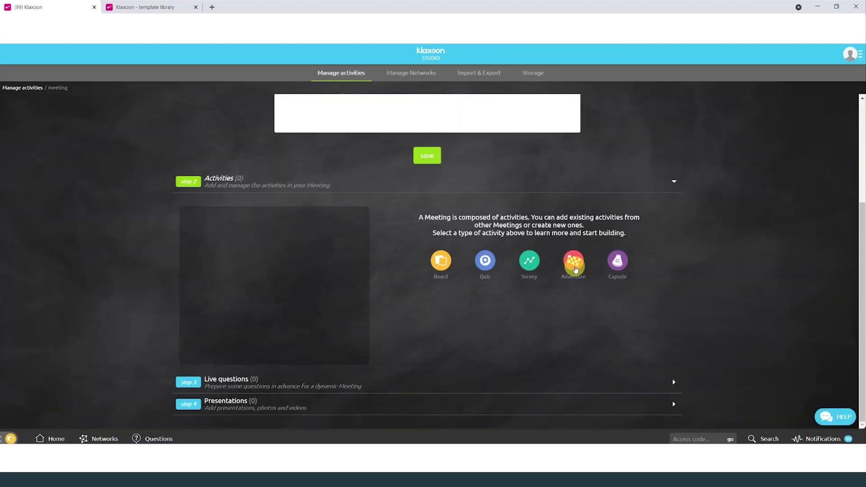
left_click(574, 261)
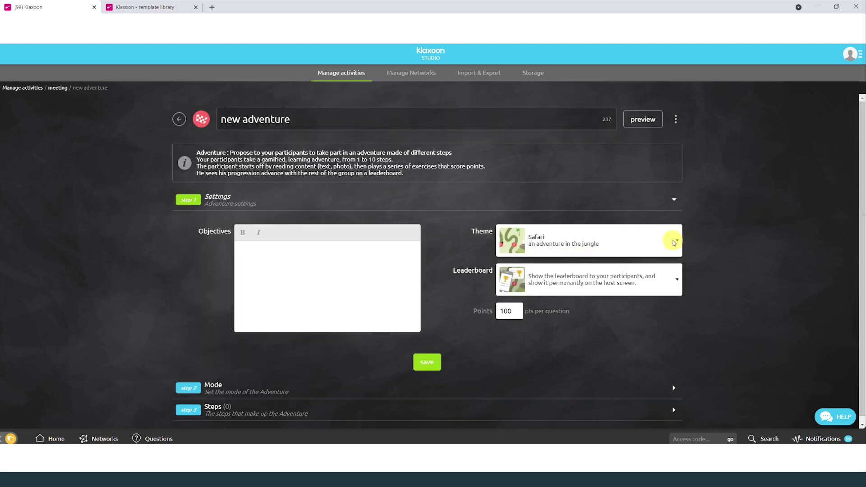
left_click(678, 241)
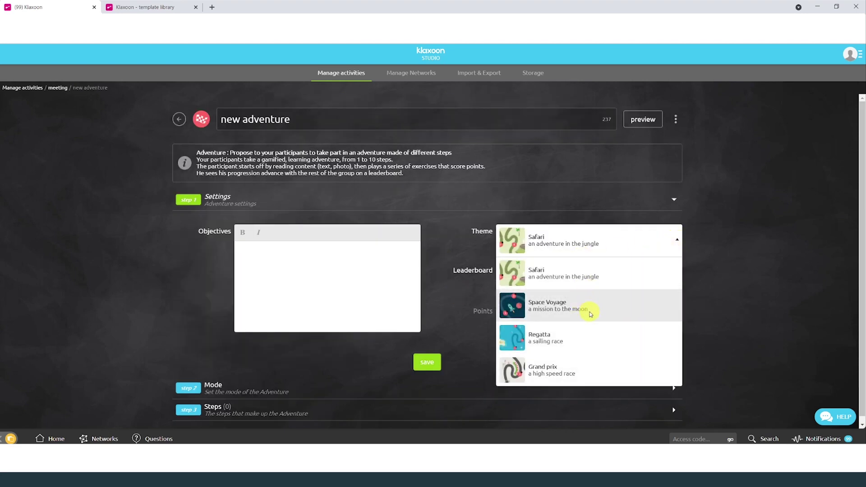
left_click(565, 314)
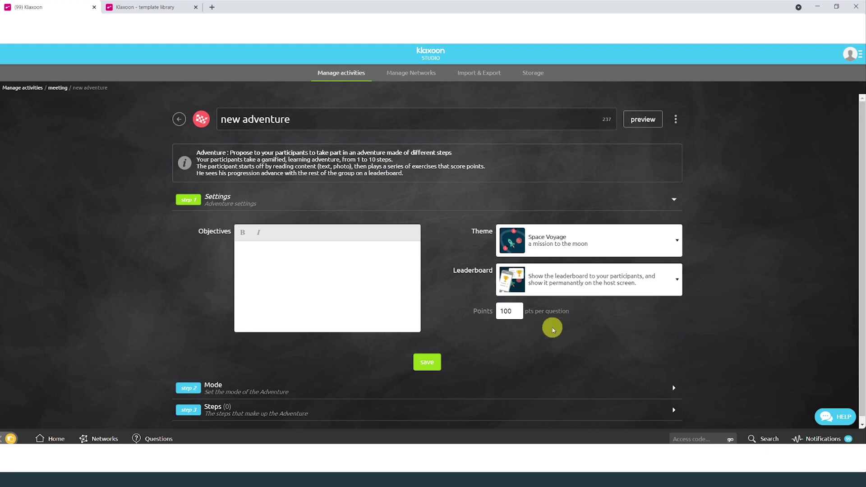
left_click(427, 362)
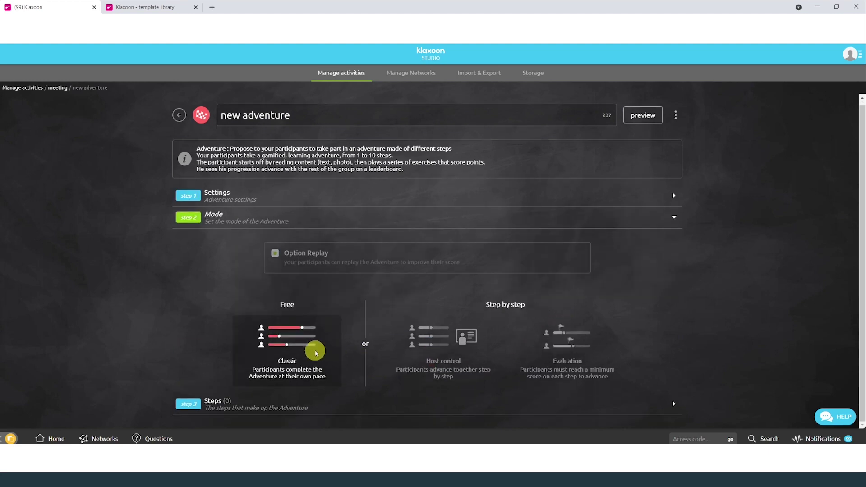
Preview and start the adventure, then switch the preview to mobile view
left_click(649, 116)
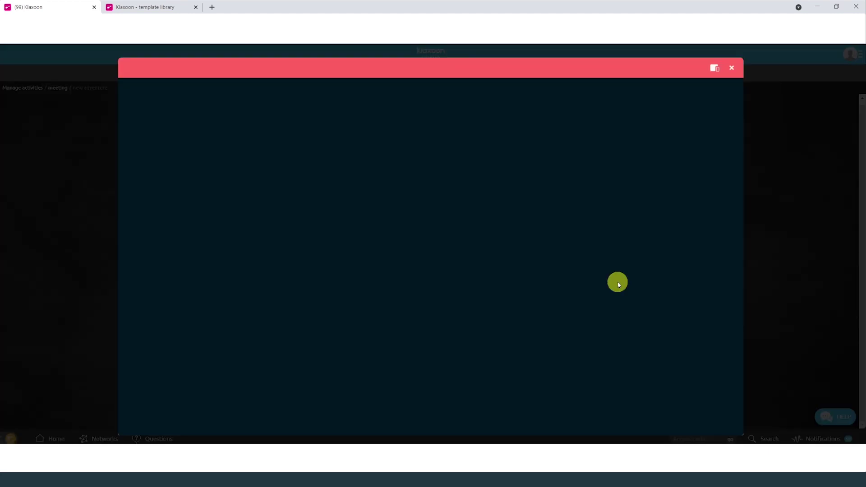
left_click(429, 324)
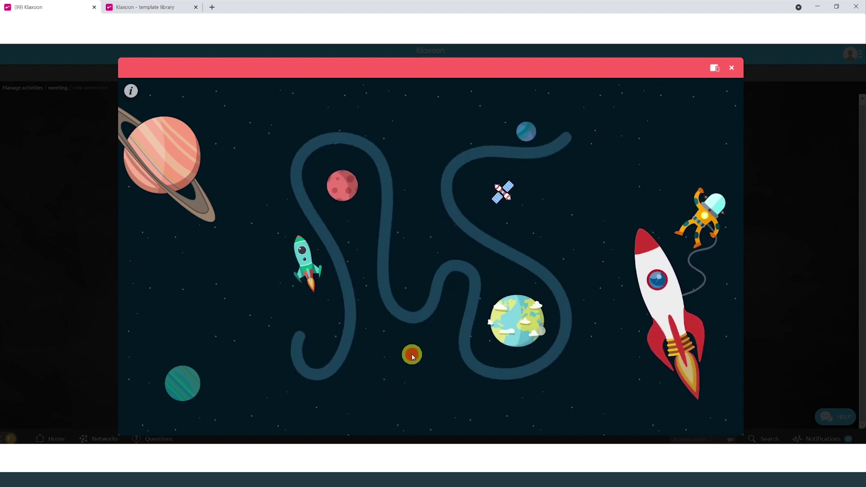
left_click(714, 67)
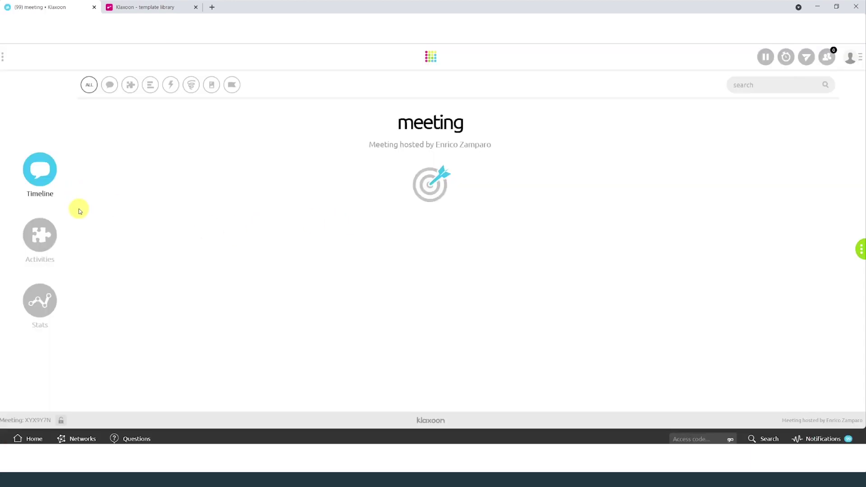
Add a Board activity named Board to the meeting program, cancelling an accidental live vote
left_click(40, 237)
left_click(247, 341)
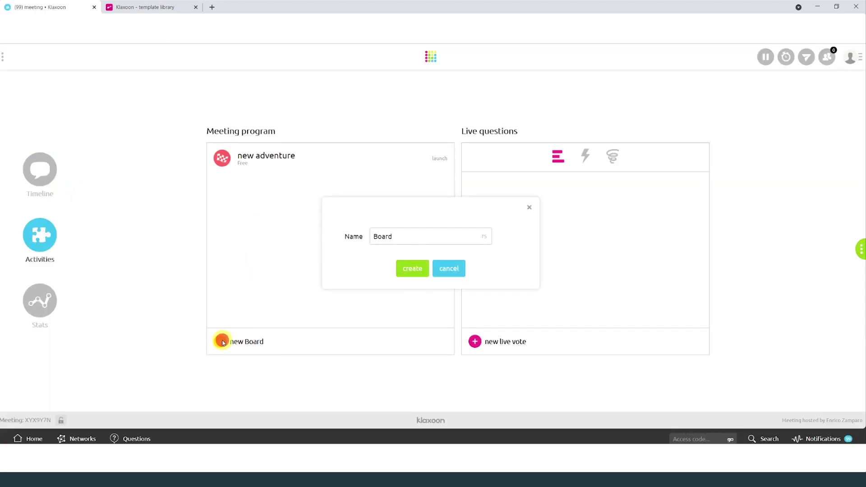
left_click(417, 270)
left_click(475, 341)
left_click(554, 87)
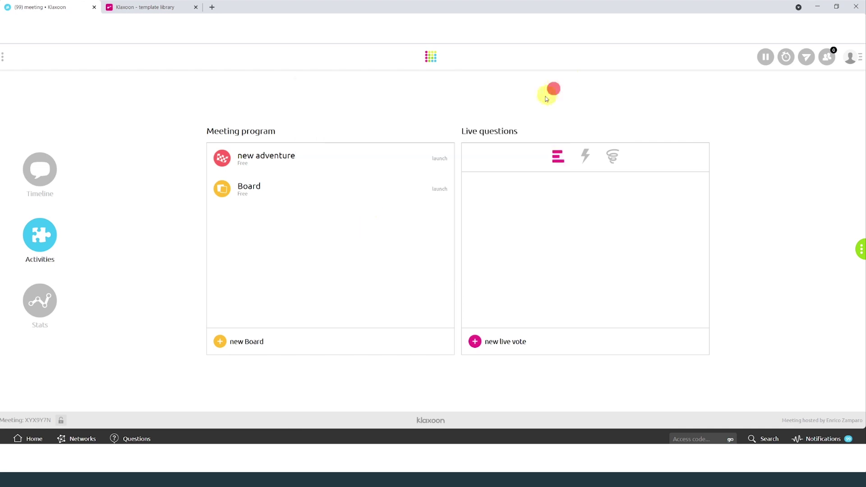
Check the meeting statistics, return to the timeline, and begin a message in the side panel
left_click(48, 304)
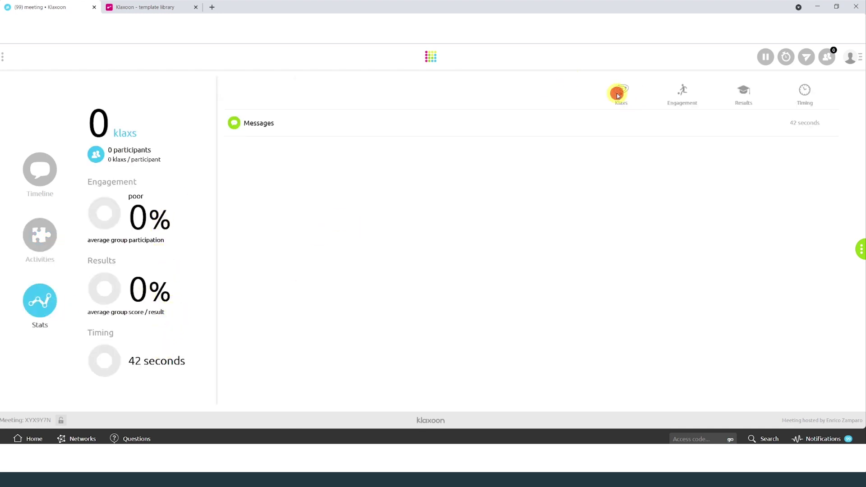
left_click(45, 176)
left_click(860, 249)
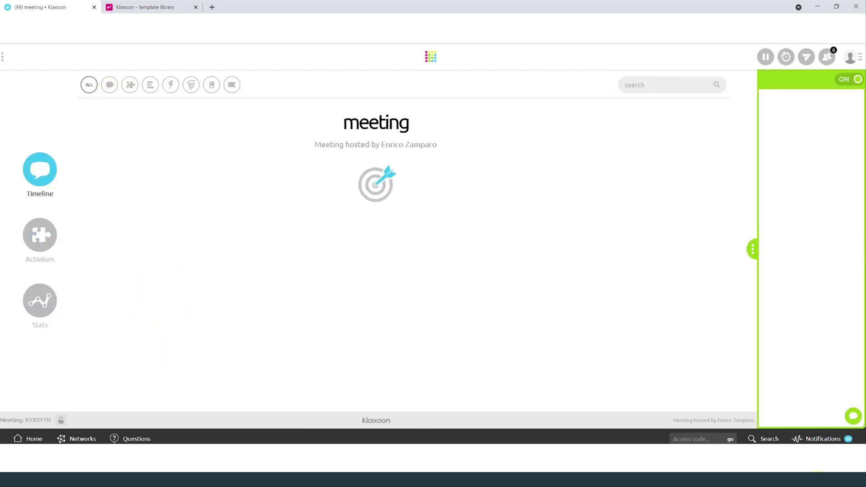
left_click(852, 415)
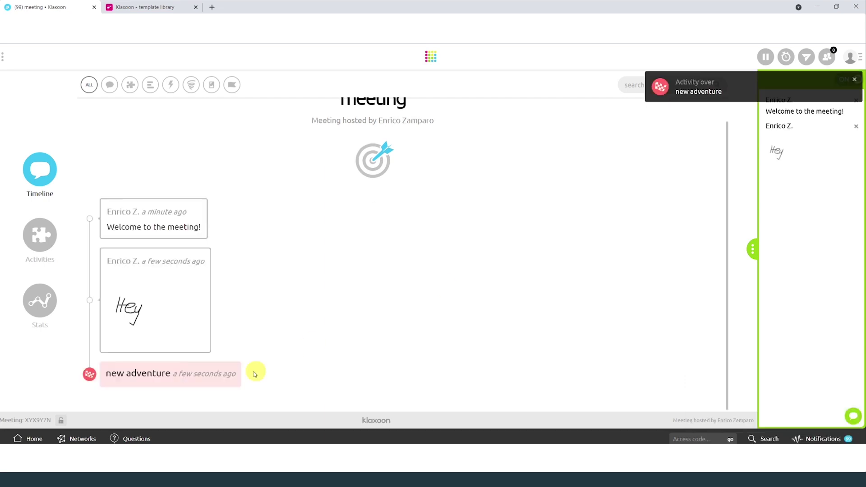